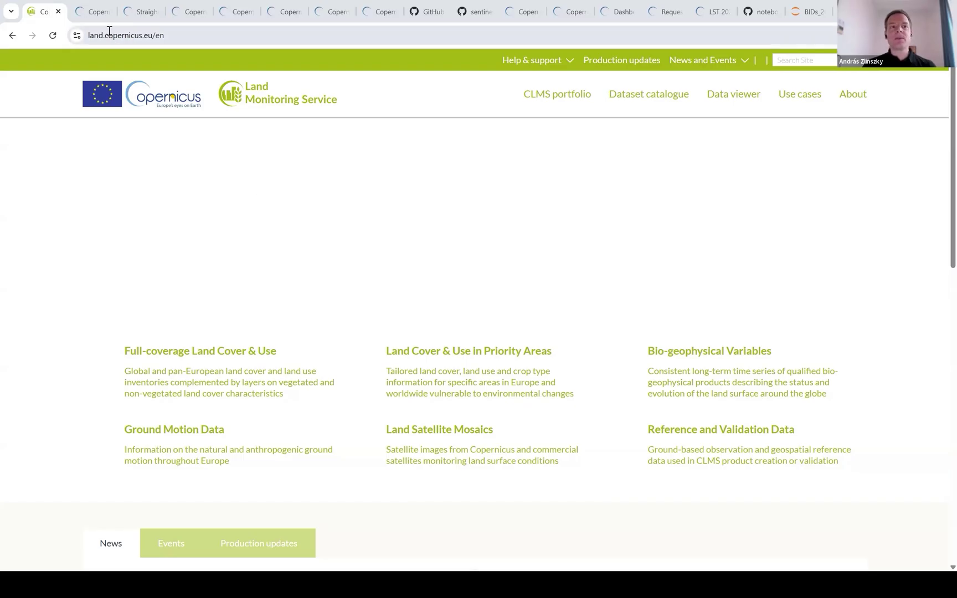
Open the CDSE Documentation portal from the Support menu on the CDSE home page.
click(100, 12)
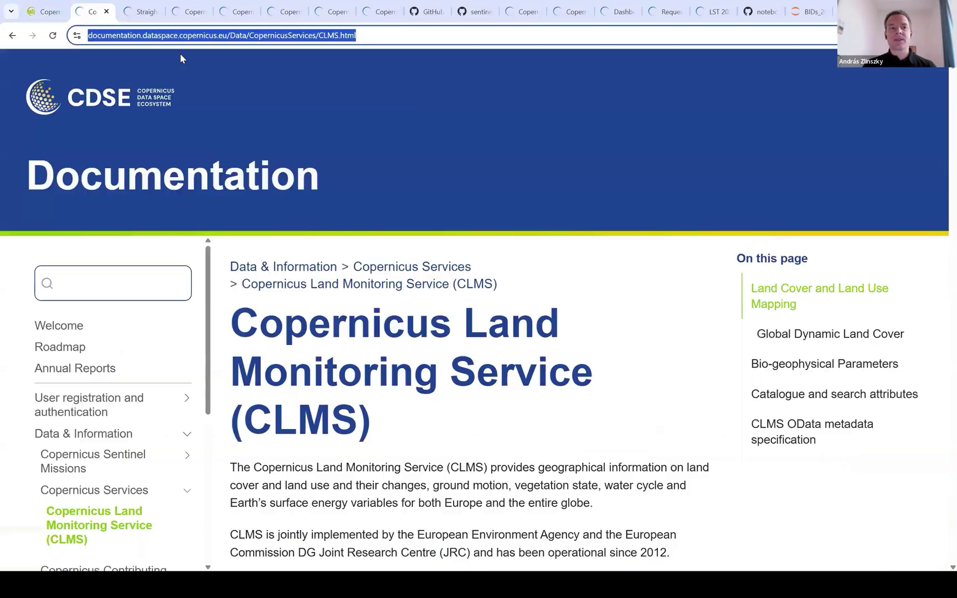
click(360, 100)
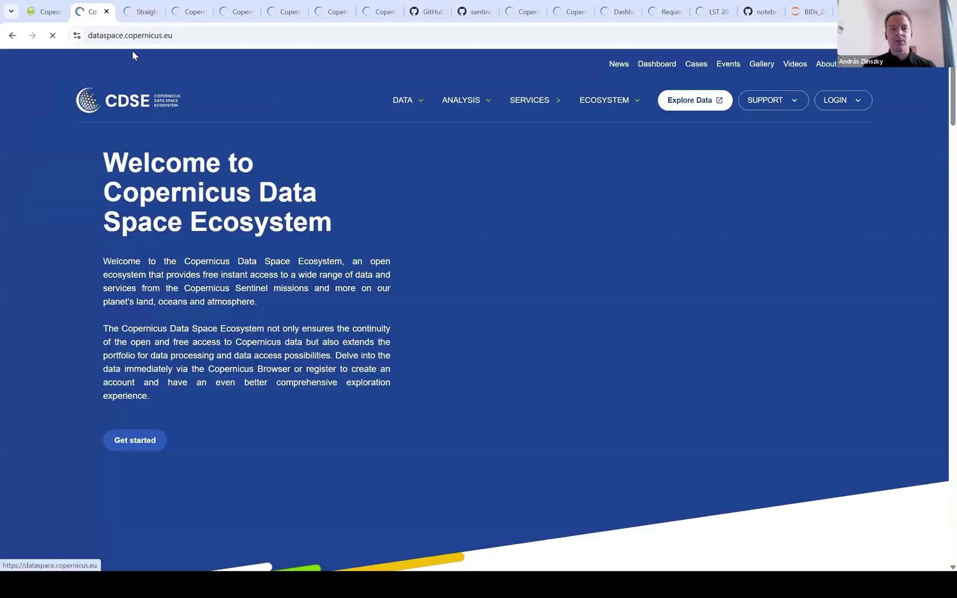
click(771, 106)
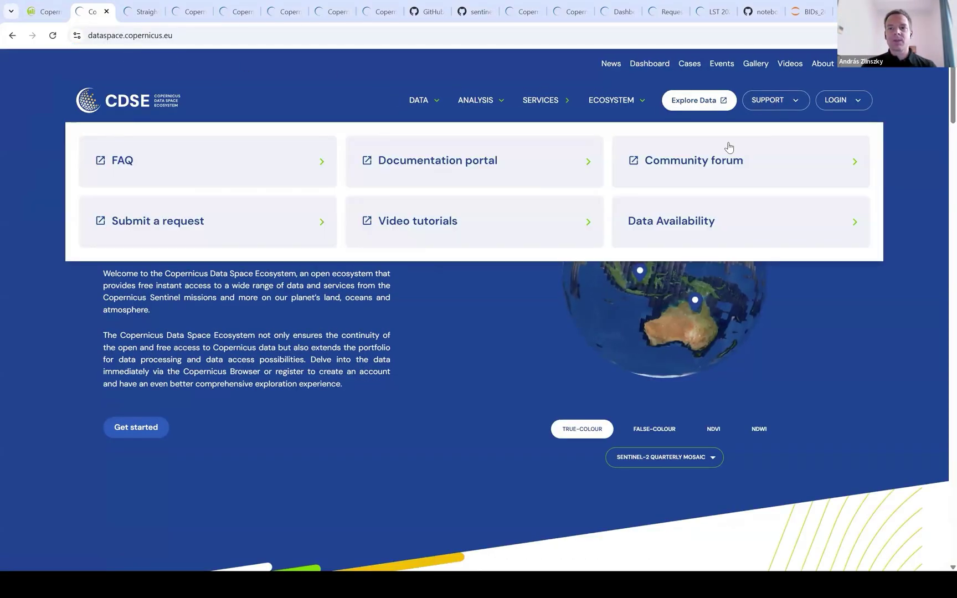
click(461, 164)
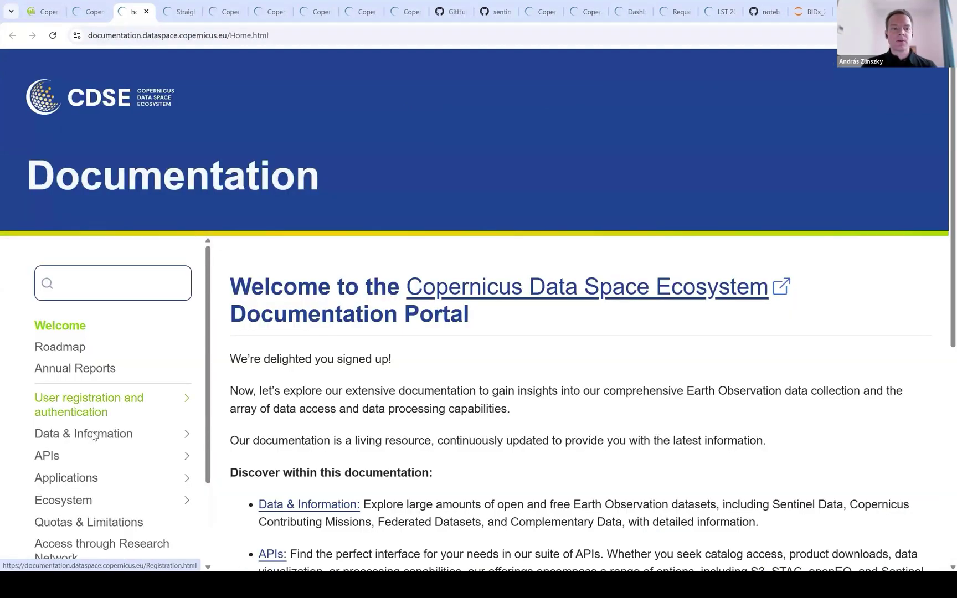
Go to Data & Information > Copernicus Services > CLMS and review its integrated datasets.
click(93, 435)
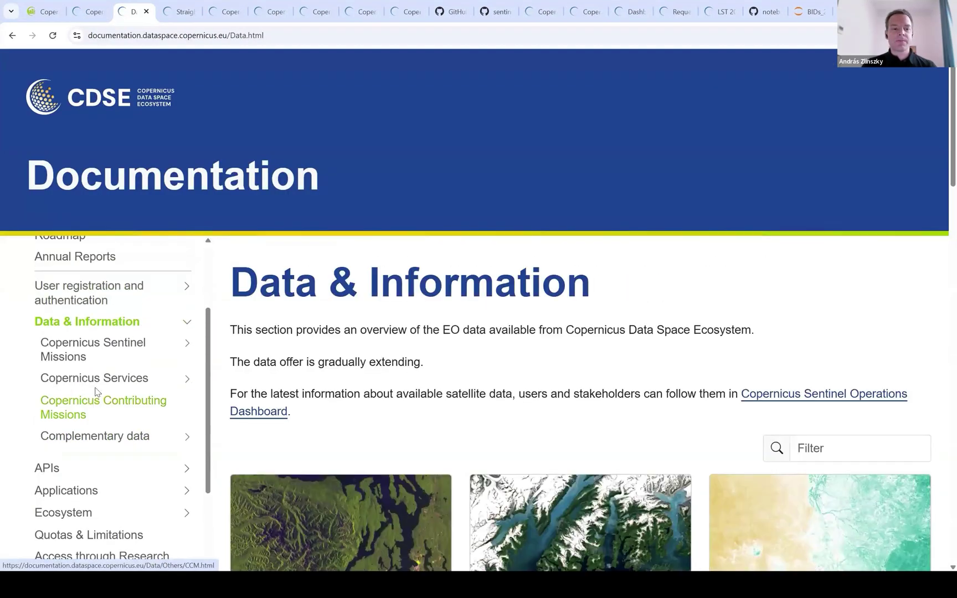
click(95, 381)
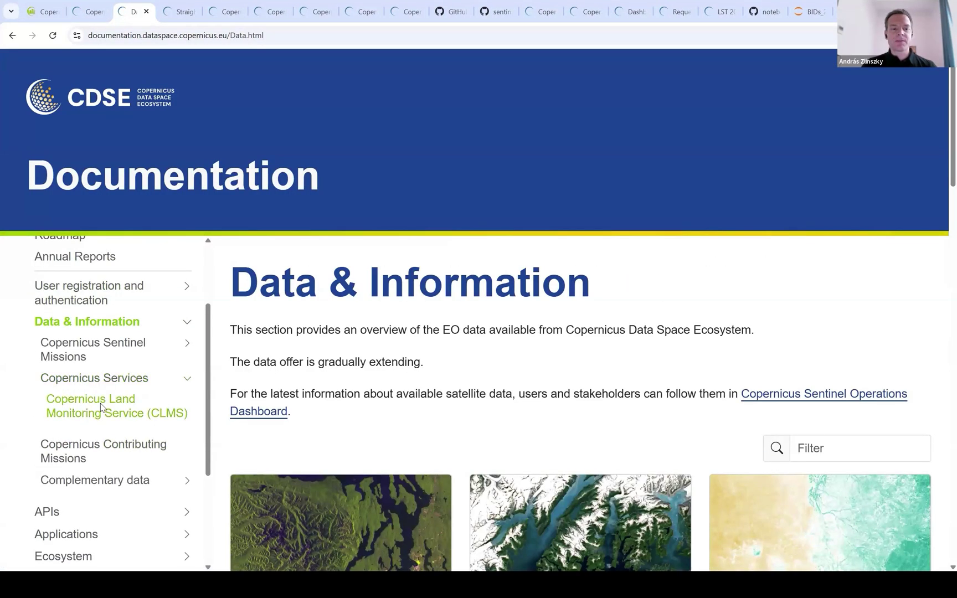
click(101, 408)
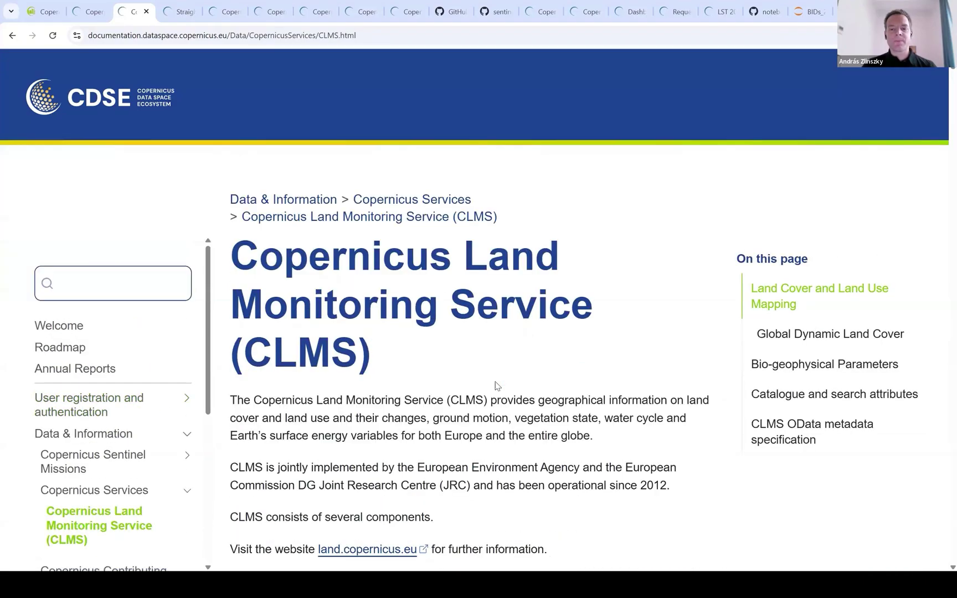
scroll(496, 385, down, 5)
scroll(497, 385, down, 10)
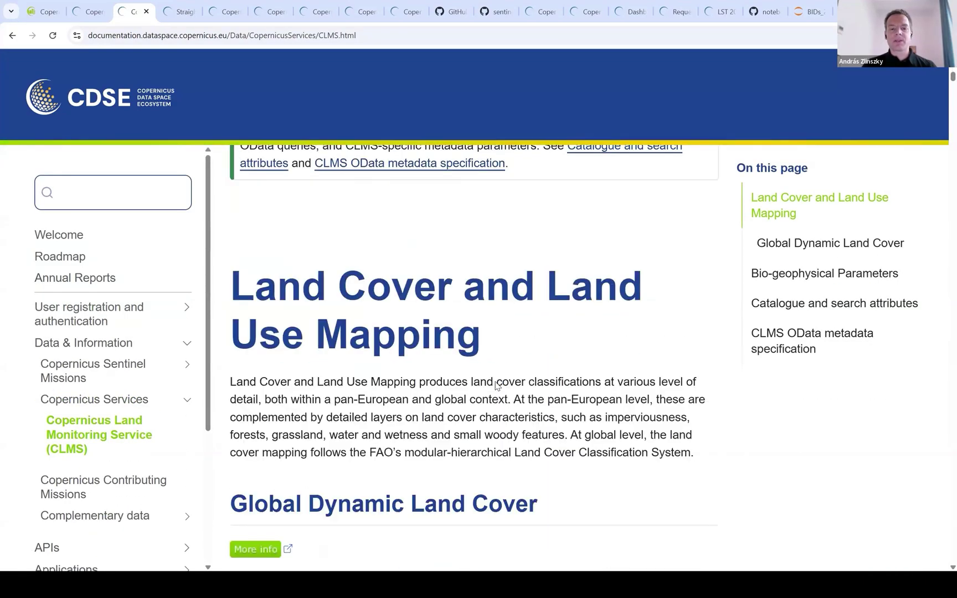
scroll(496, 386, down, 13)
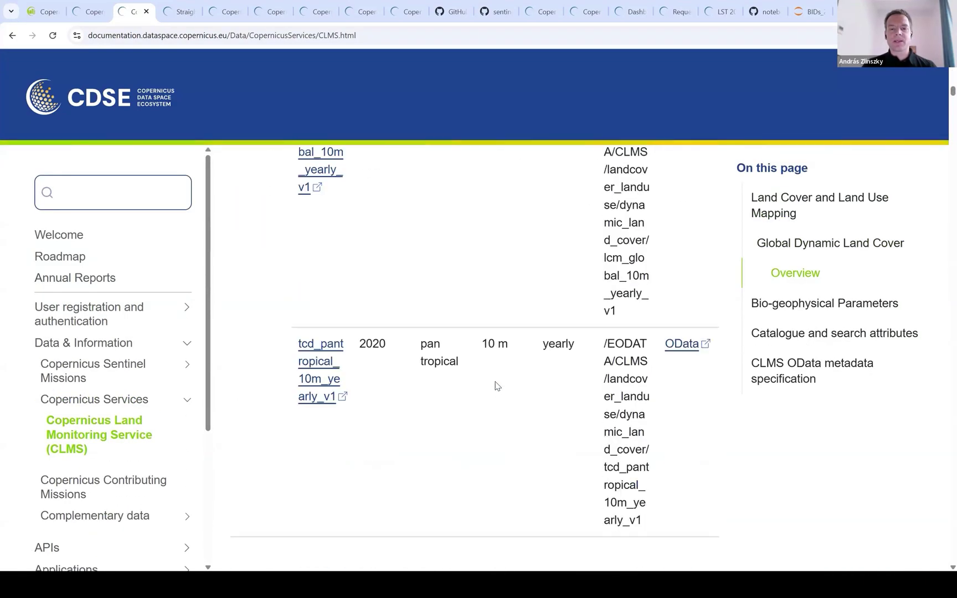
scroll(496, 386, down, 12)
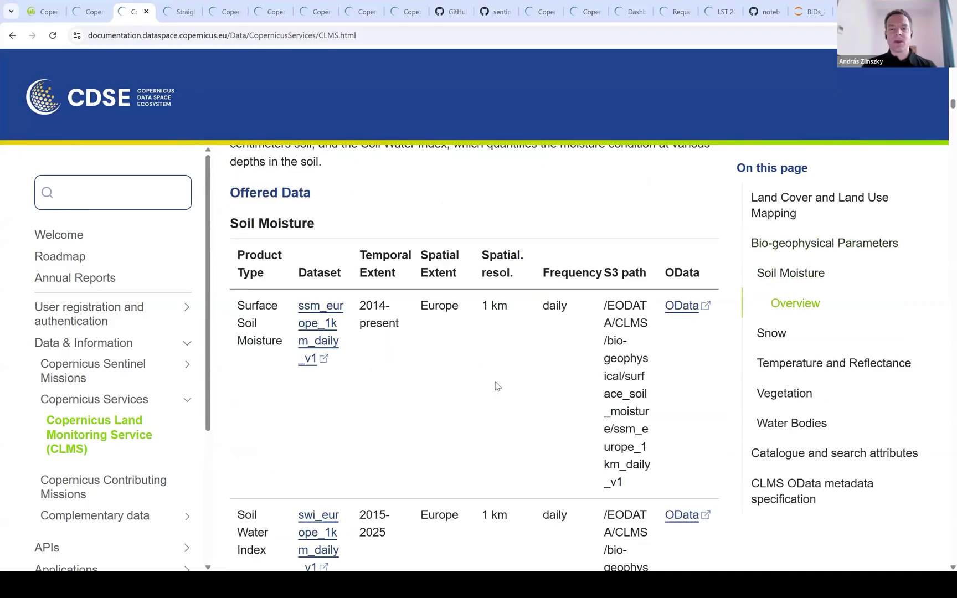
scroll(534, 307, down, 6)
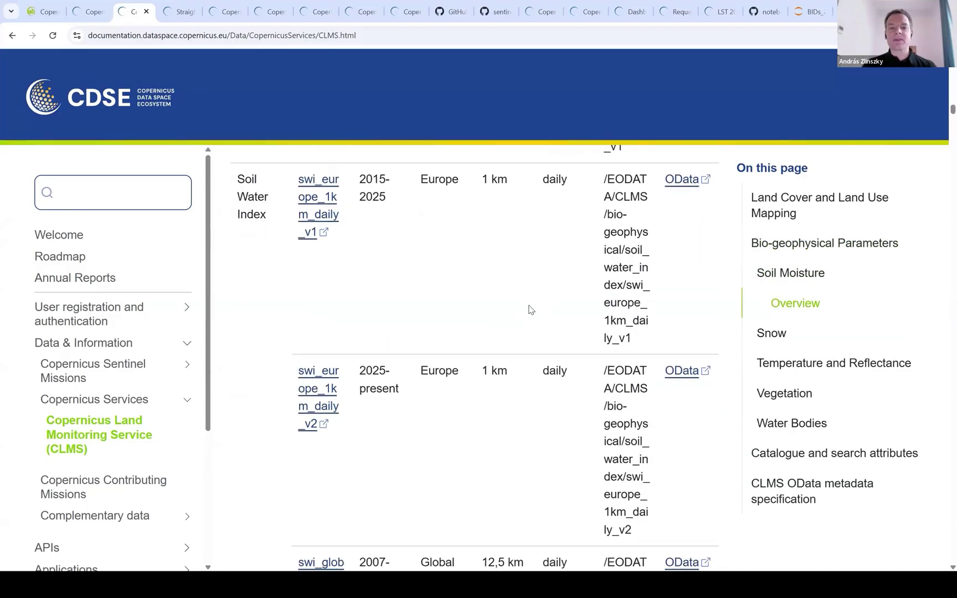
scroll(526, 311, down, 10)
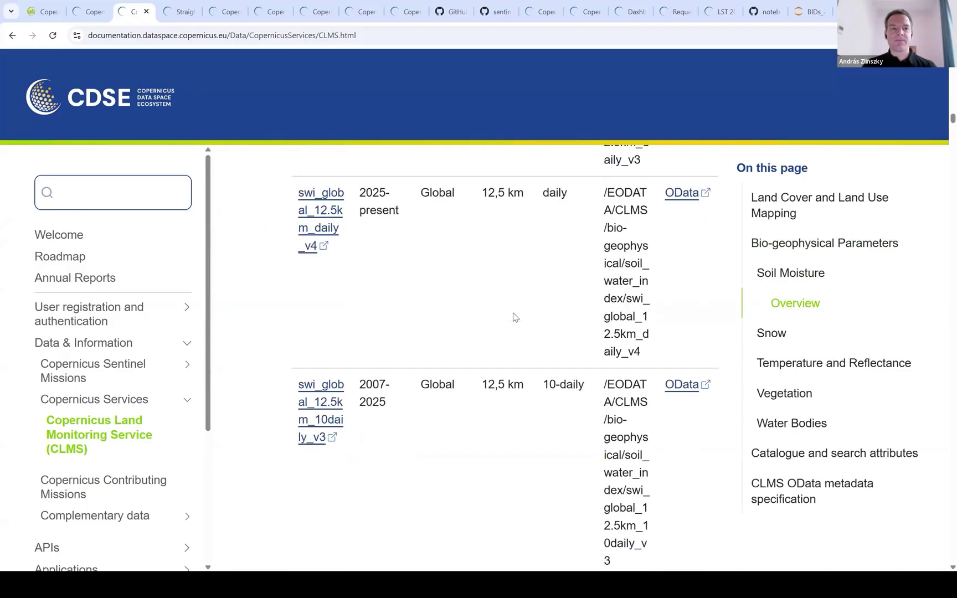
scroll(514, 315, up, 20)
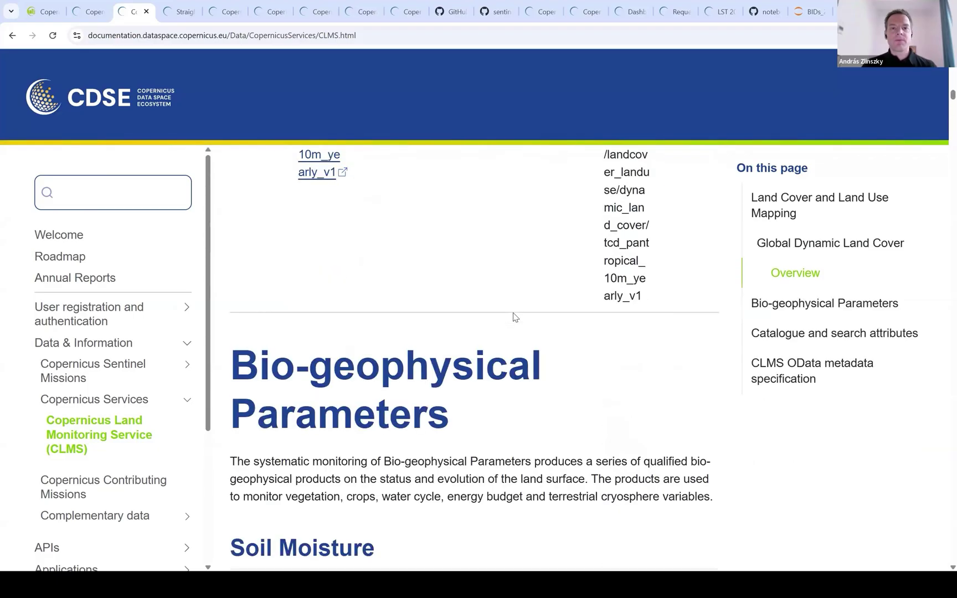
scroll(510, 312, up, 10)
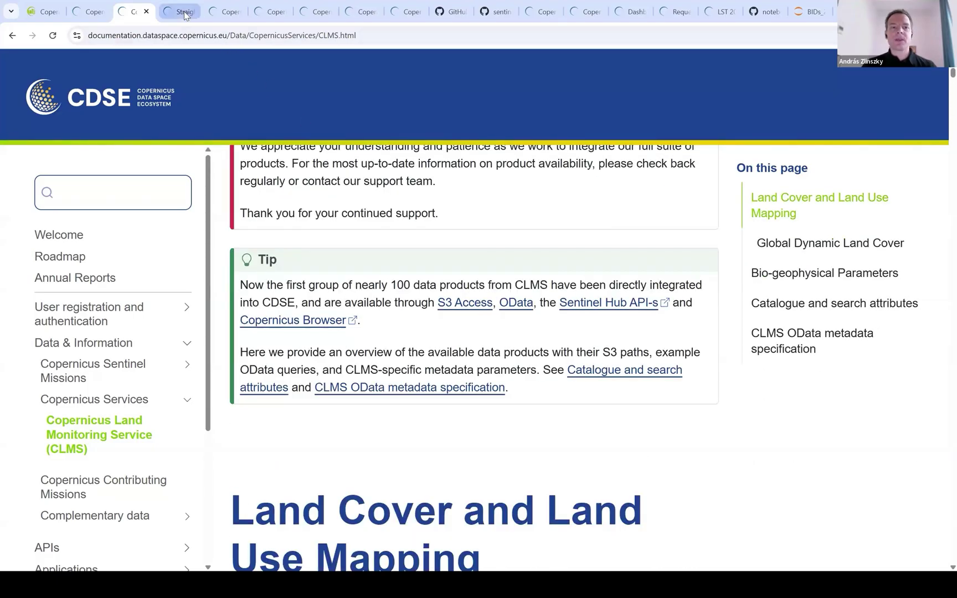
Read through the 'Straight to the point' article's soil moisture and land surface temperature sections.
click(185, 12)
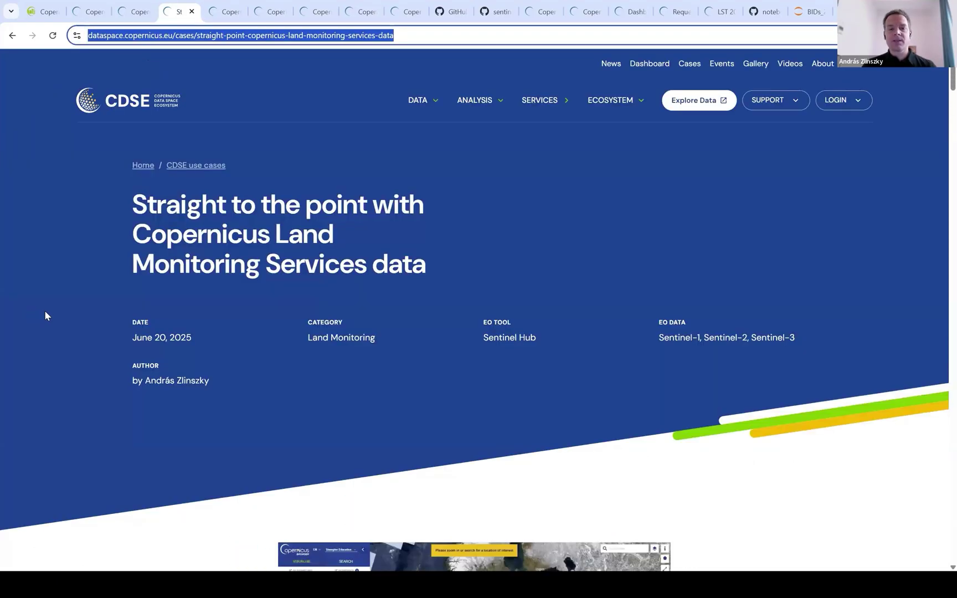
scroll(44, 313, down, 1)
scroll(44, 310, up, 2)
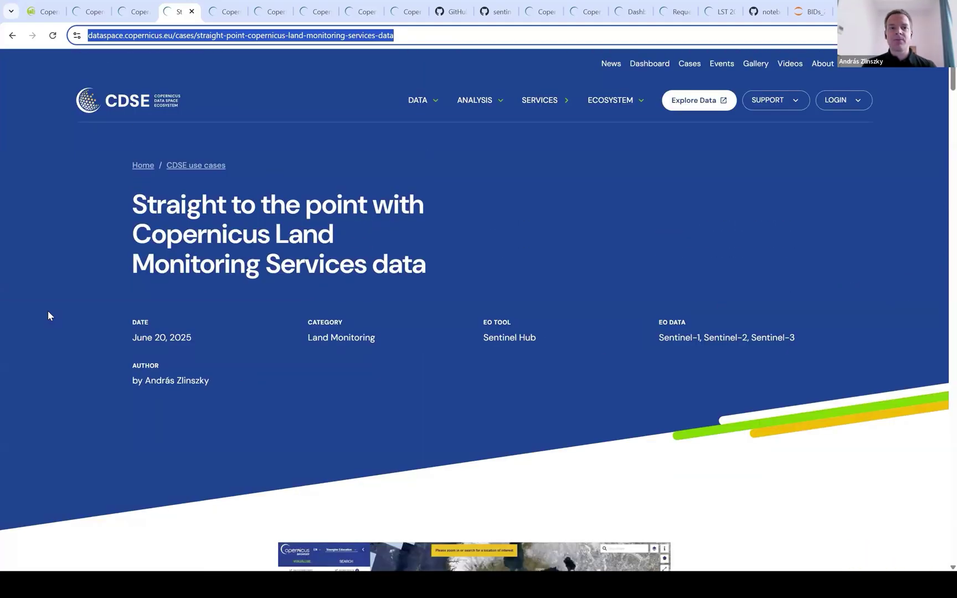
scroll(47, 315, down, 2)
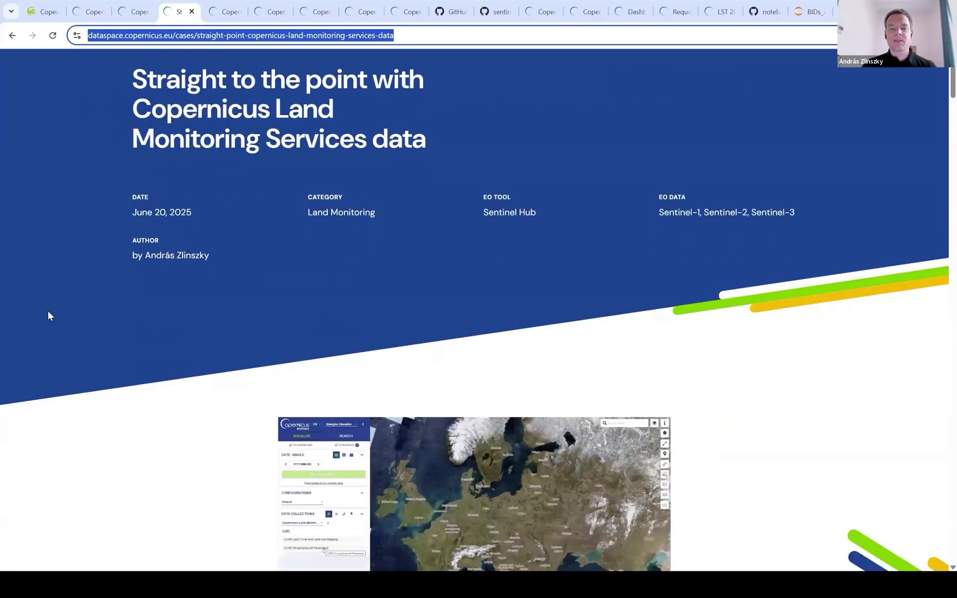
scroll(48, 316, down, 5)
scroll(47, 315, down, 4)
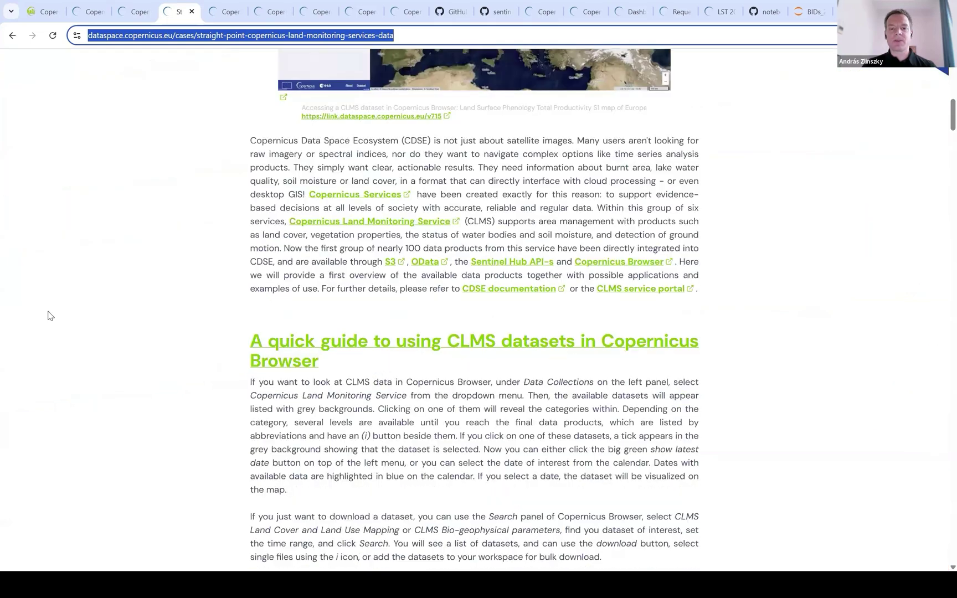
scroll(48, 316, down, 6)
scroll(48, 316, down, 12)
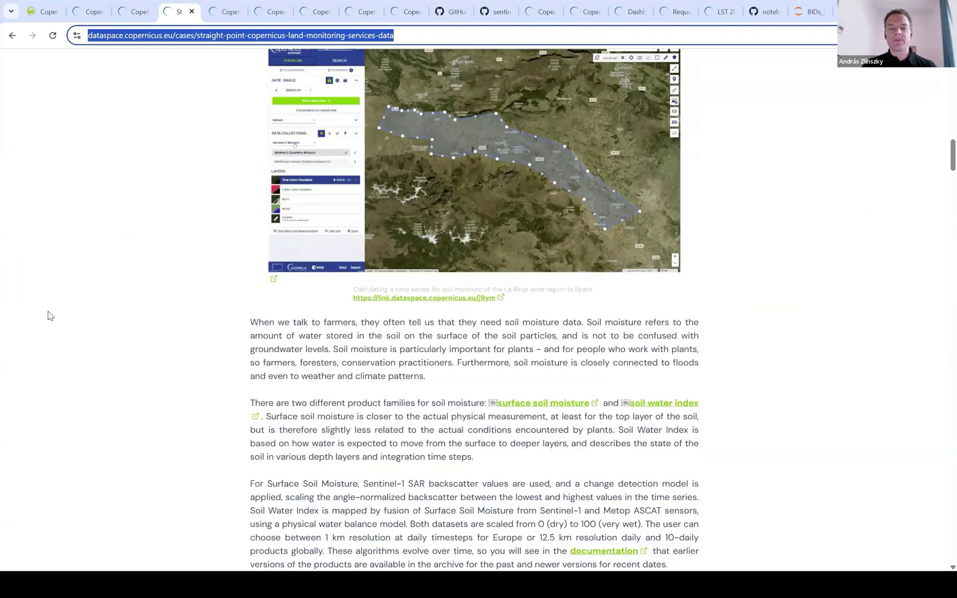
scroll(48, 315, down, 14)
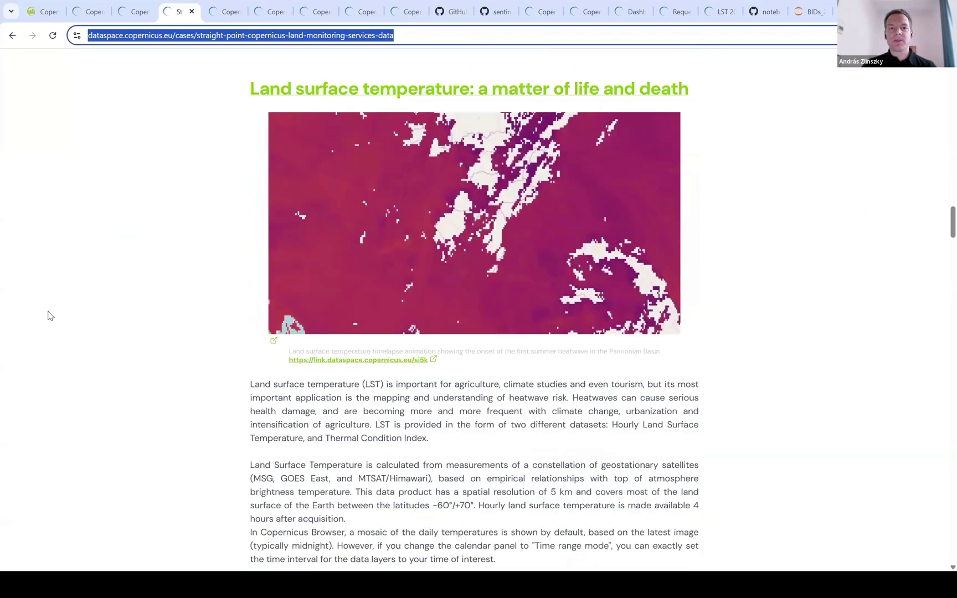
scroll(47, 316, up, 20)
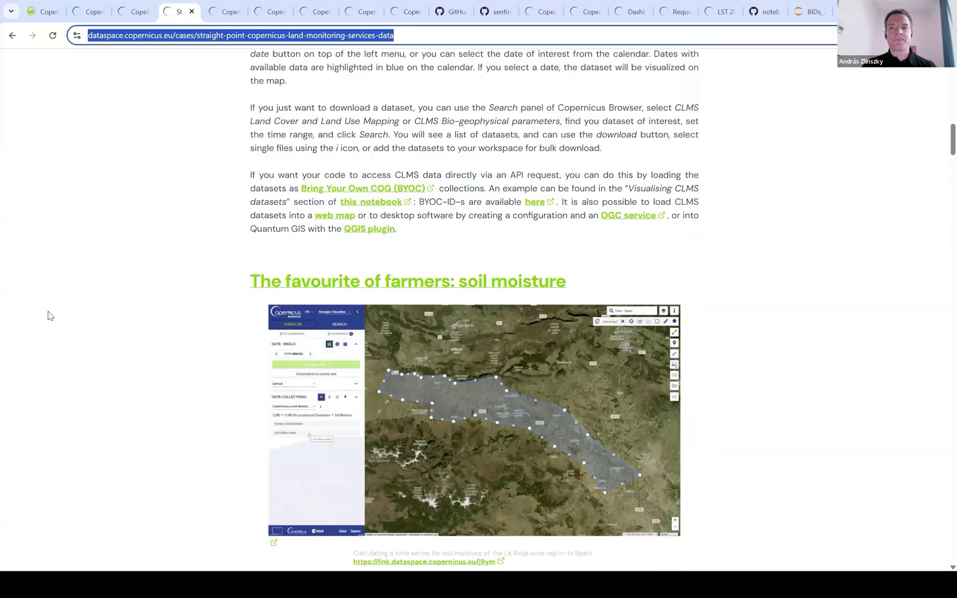
scroll(48, 315, up, 19)
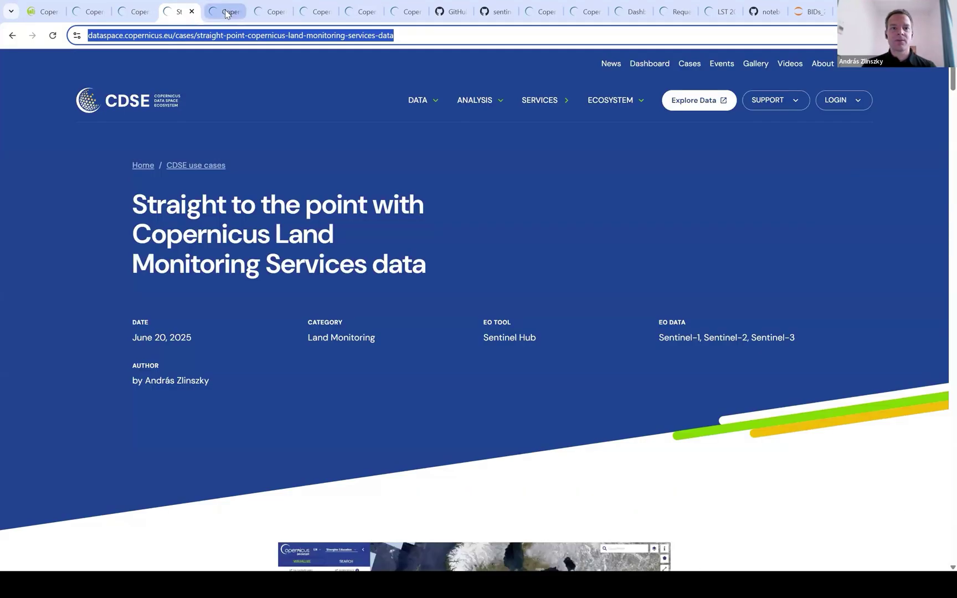
In Copernicus Browser, switch the data collections to Copernicus Land Monitoring Service.
click(225, 11)
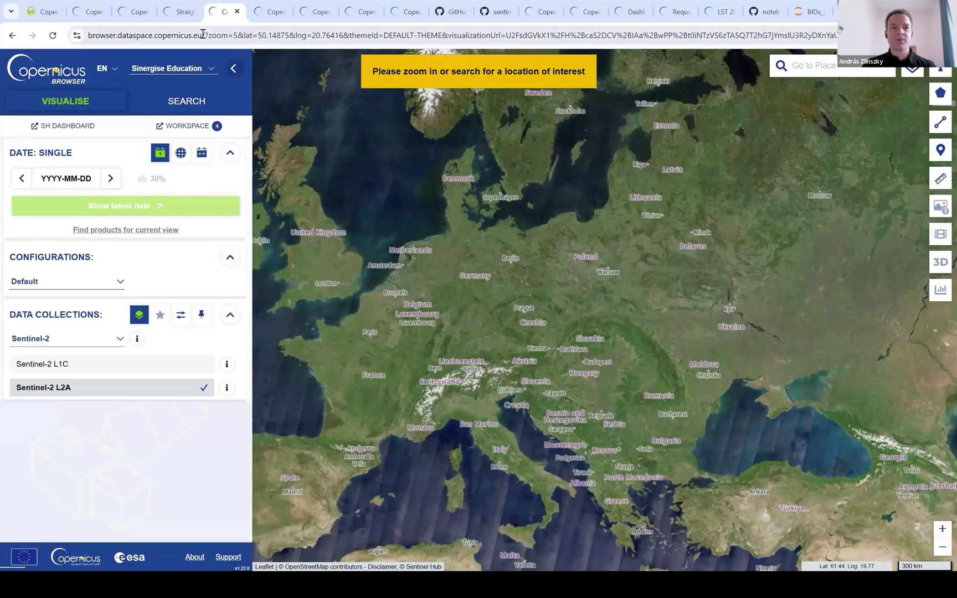
drag(203, 34, 87, 34)
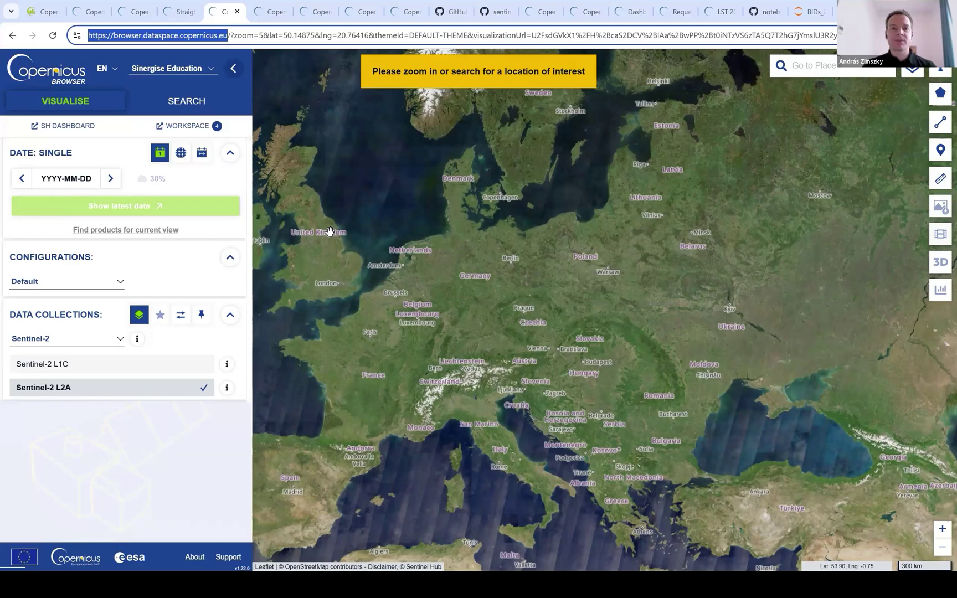
click(54, 340)
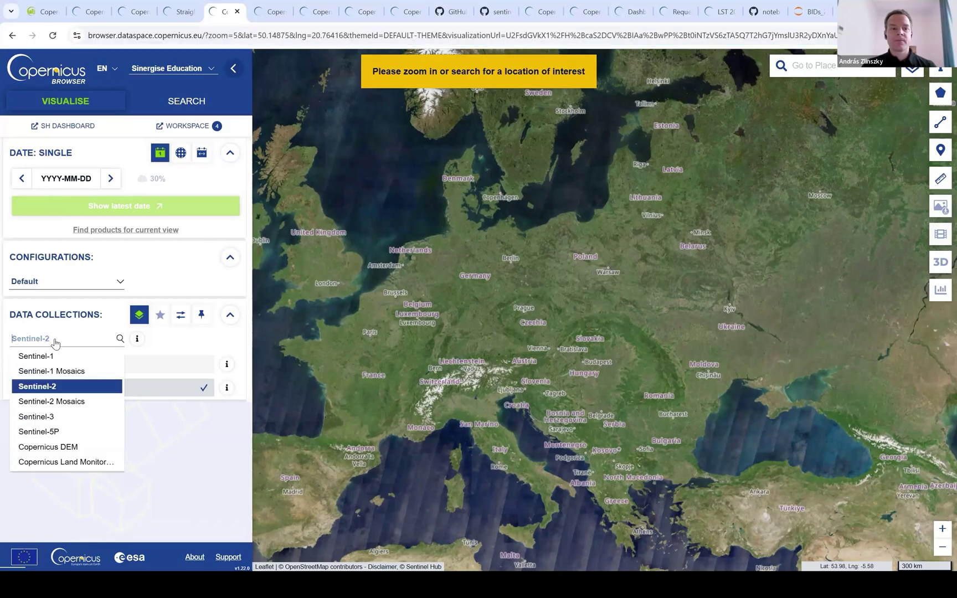
click(70, 465)
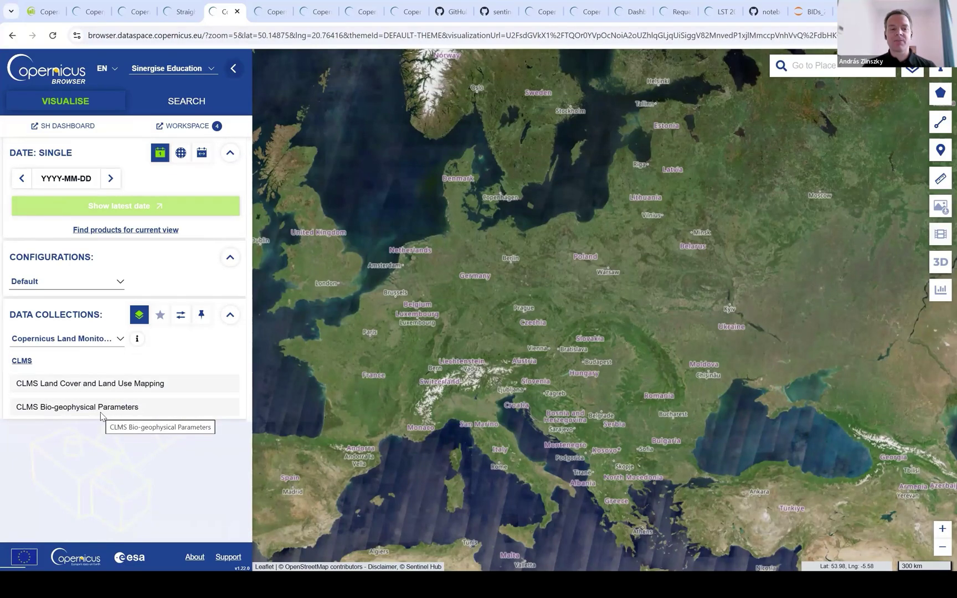
Browse CLMS Land Cover's Dynamic Land Cover datasets, then open CLMS Bio-geophysical Parameters.
click(113, 384)
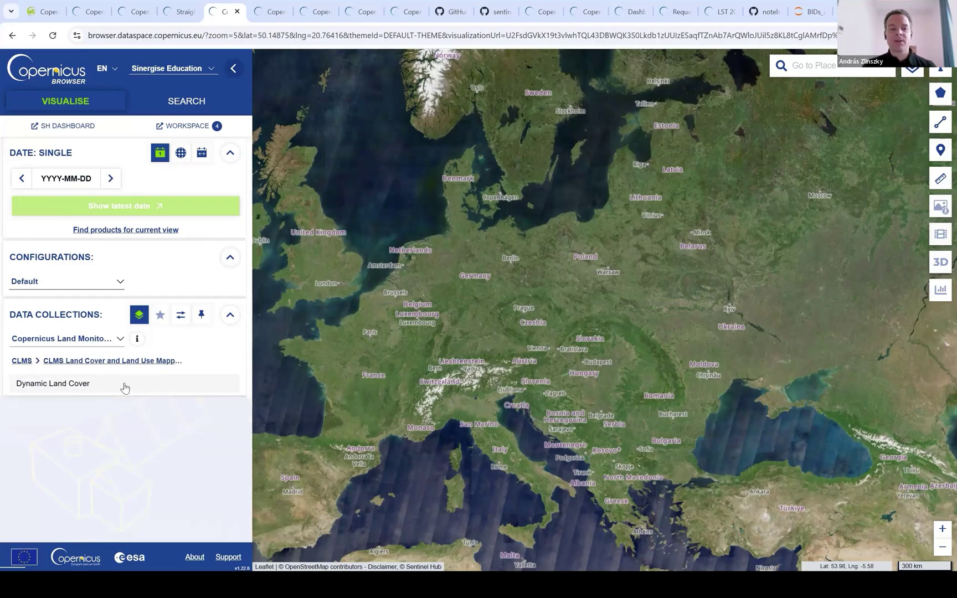
click(112, 385)
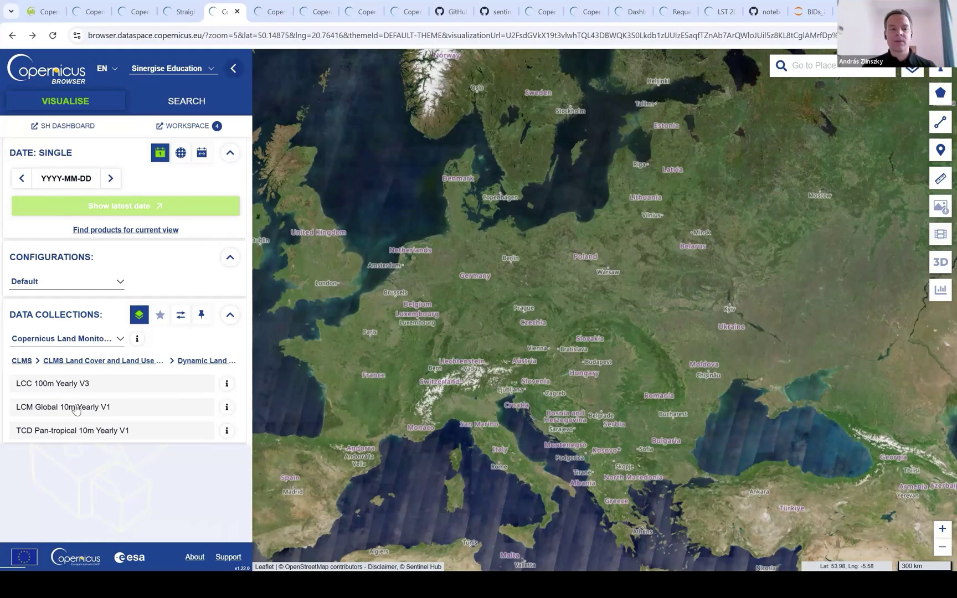
click(22, 361)
click(76, 410)
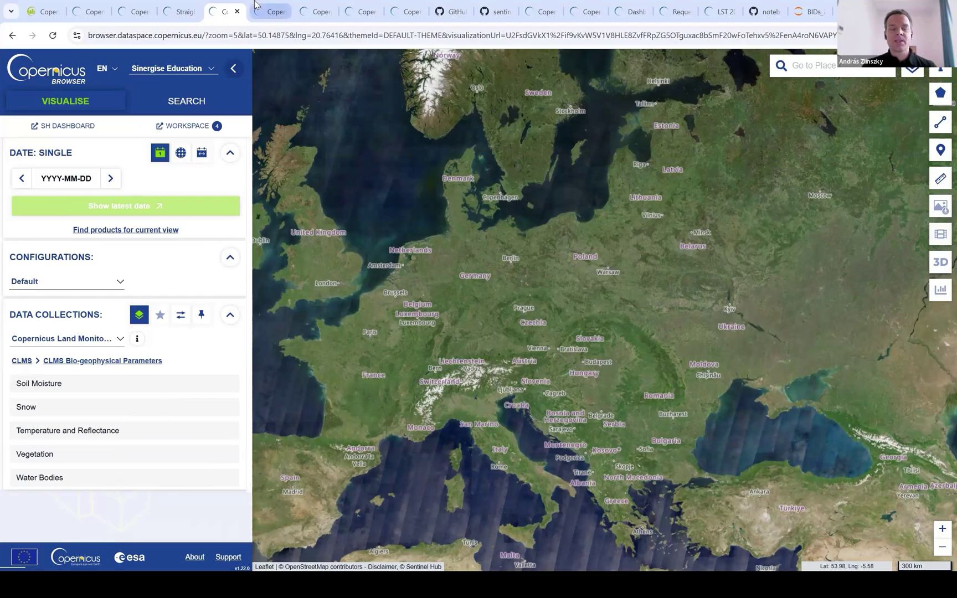
Zoom the LCC 100m Yearly V3 globe into northern Italy and expand the Discrete classification legend.
key(ctrl+Tab)
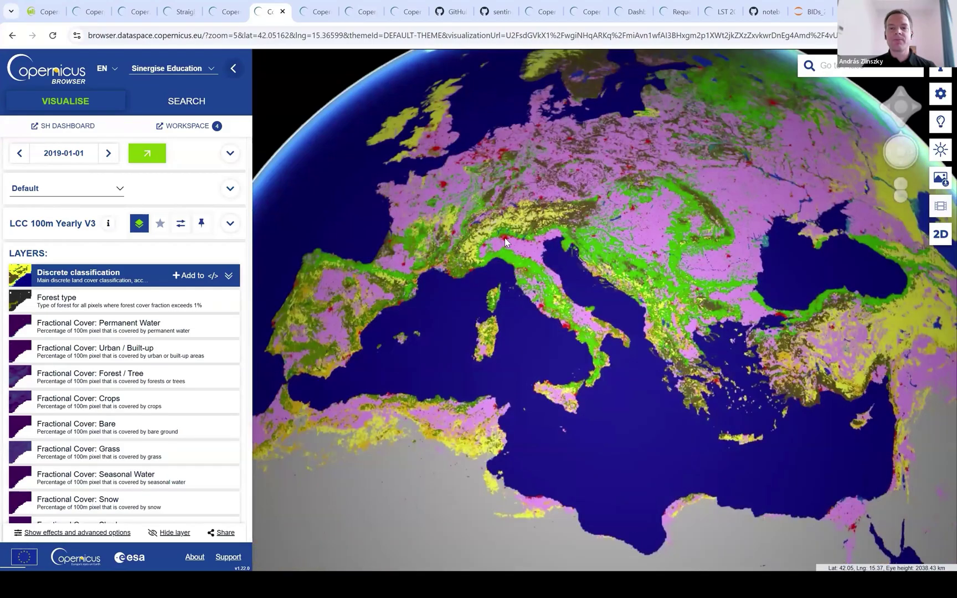
scroll(640, 275, up, 5)
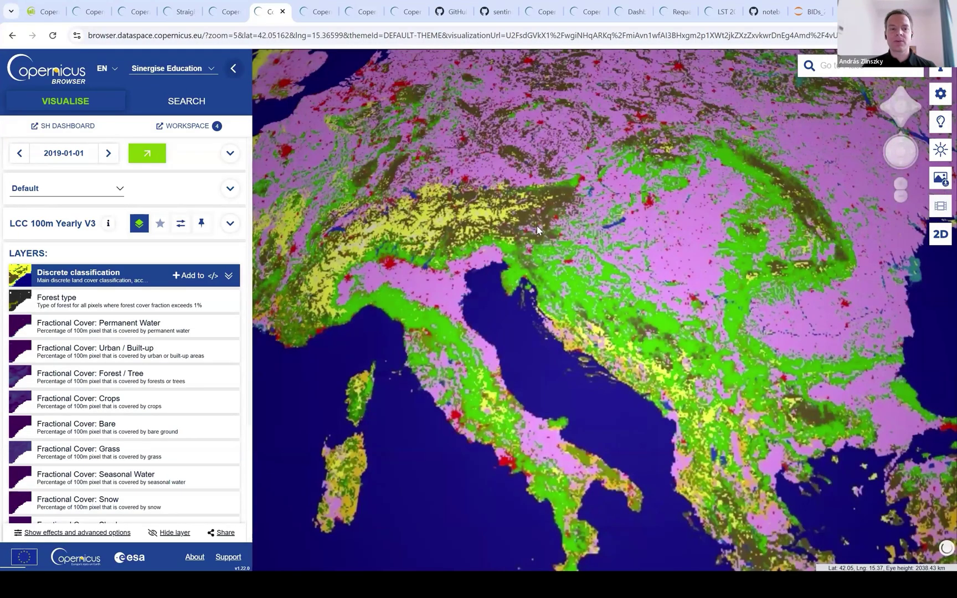
scroll(431, 251, up, 5)
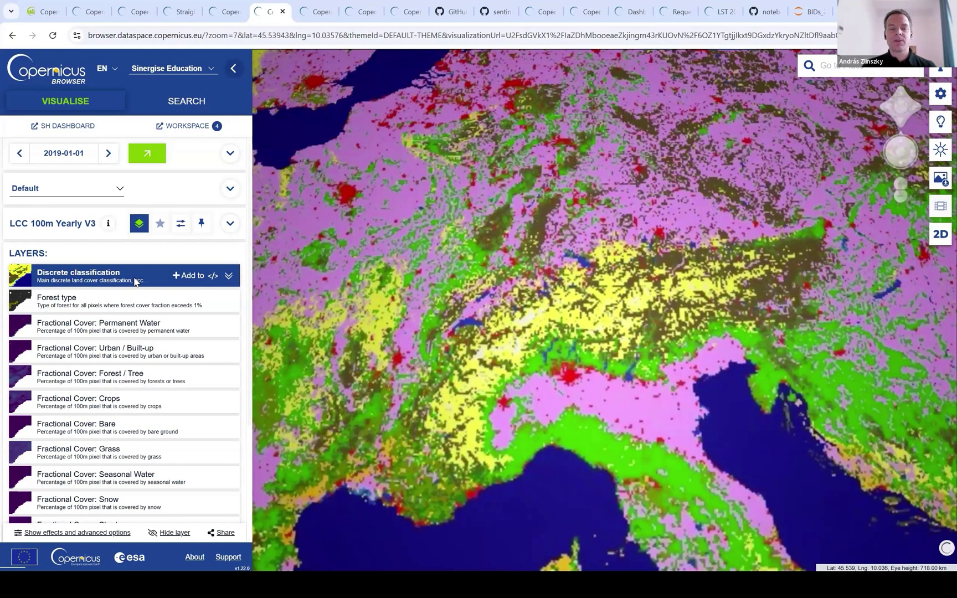
click(229, 276)
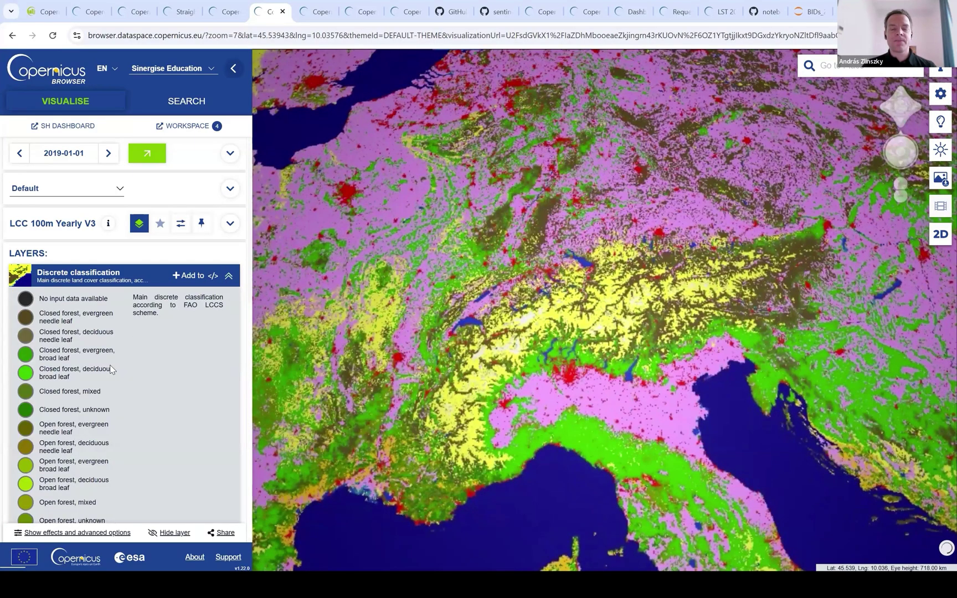
scroll(117, 277, down, 6)
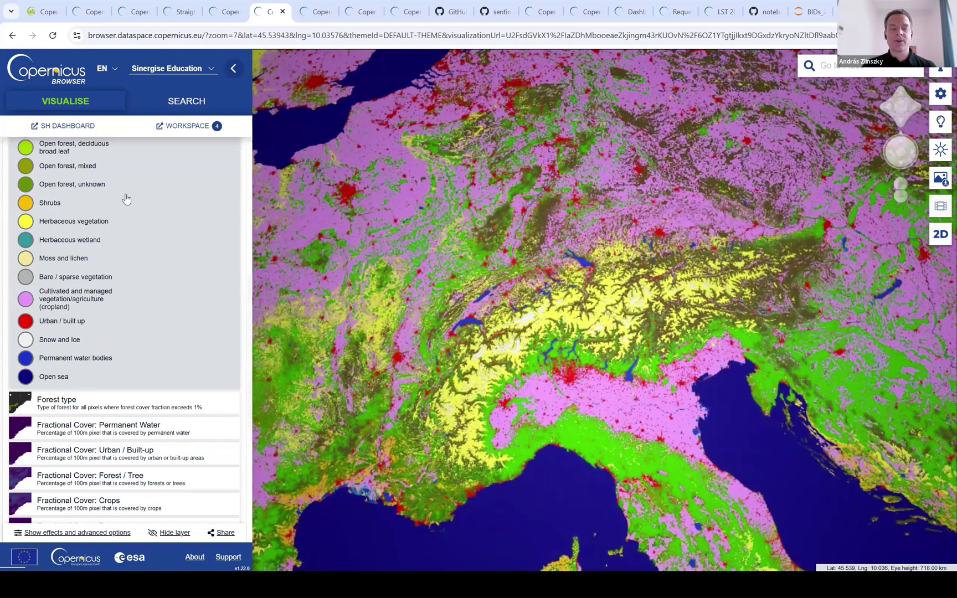
scroll(118, 327, down, 4)
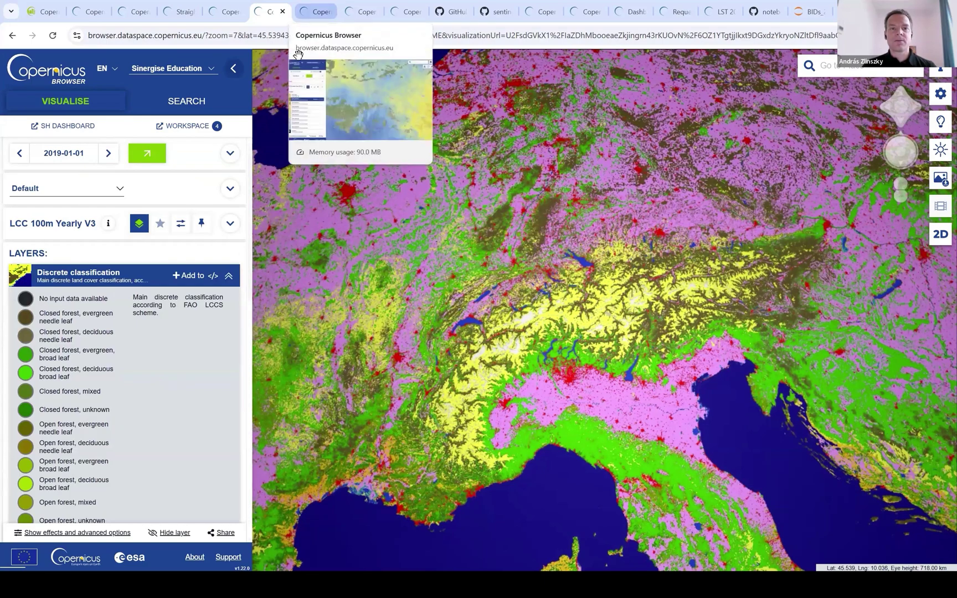
Show the SWI Europe 1km Daily SWI-SWI002 map for 2025-06-18, centred around Logroño.
key(ctrl+Tab)
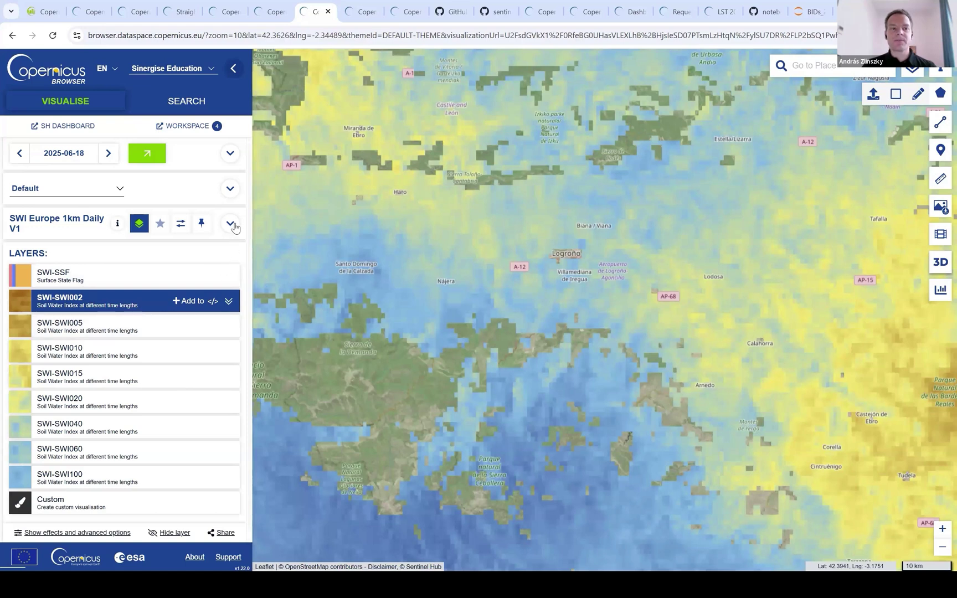
drag(617, 303, 575, 348)
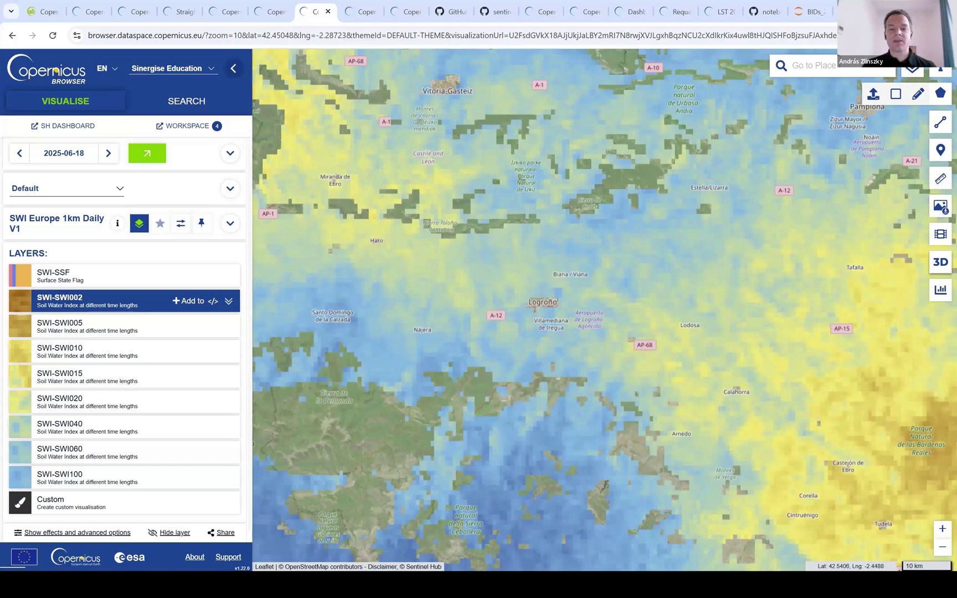
Copy the La Rioja polygon GeoJSON from line 3 in Notepad++ and return to the browser.
key(alt+Tab)
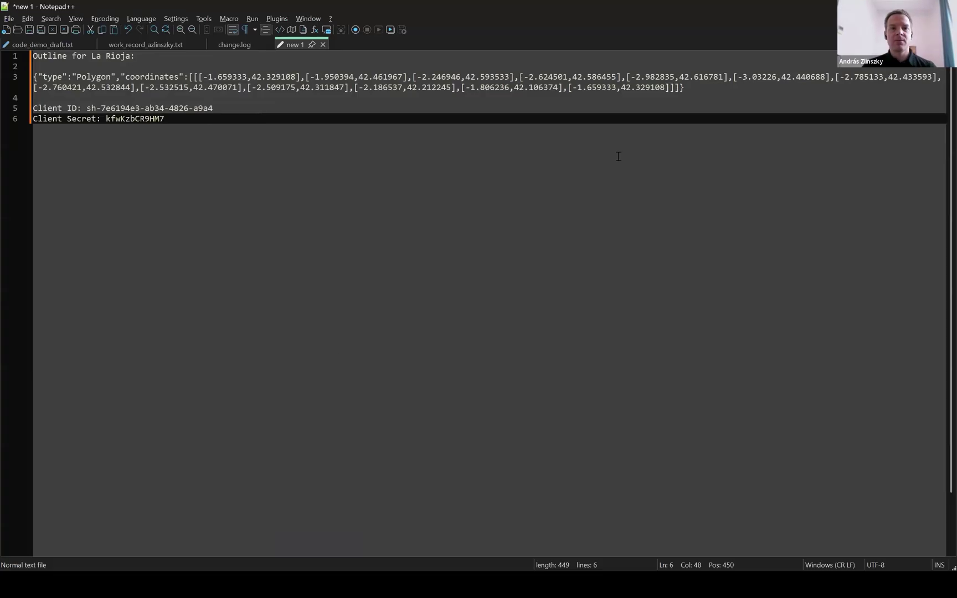
drag(682, 89, 30, 83)
key(ctrl+c)
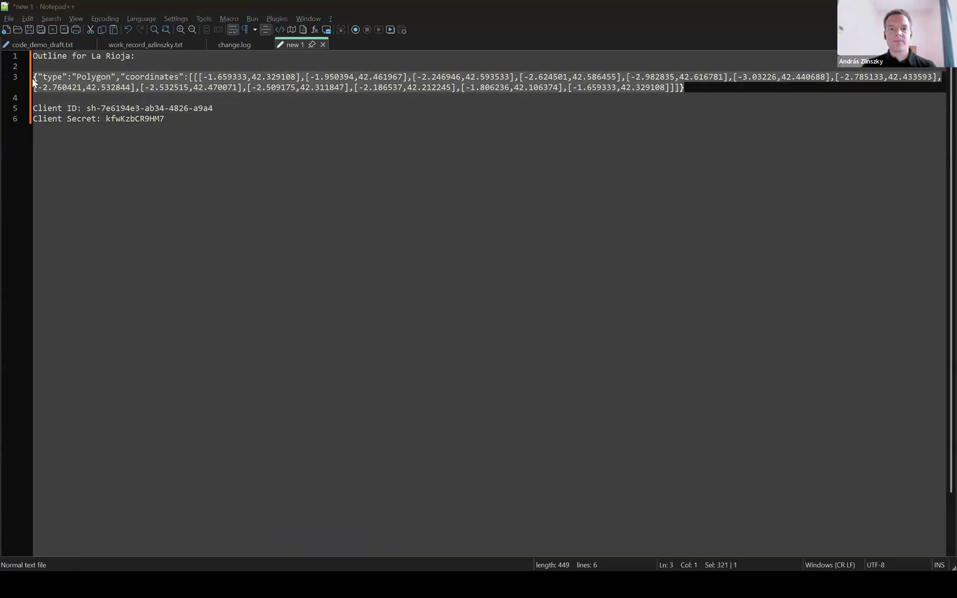
key(alt+Tab)
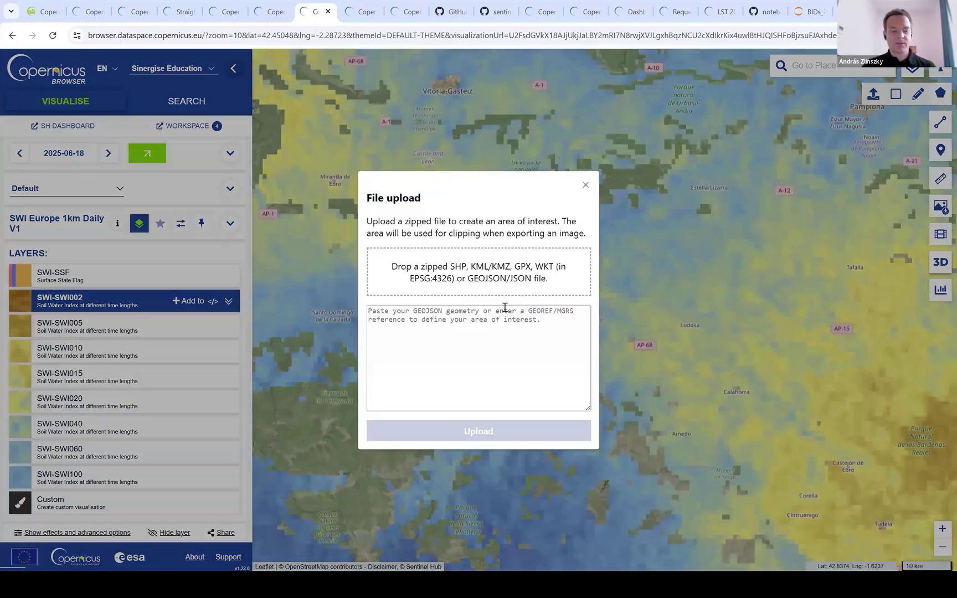
Paste the La Rioja GeoJSON into File upload and add it as the area of interest.
click(505, 310)
key(ctrl+v)
click(474, 432)
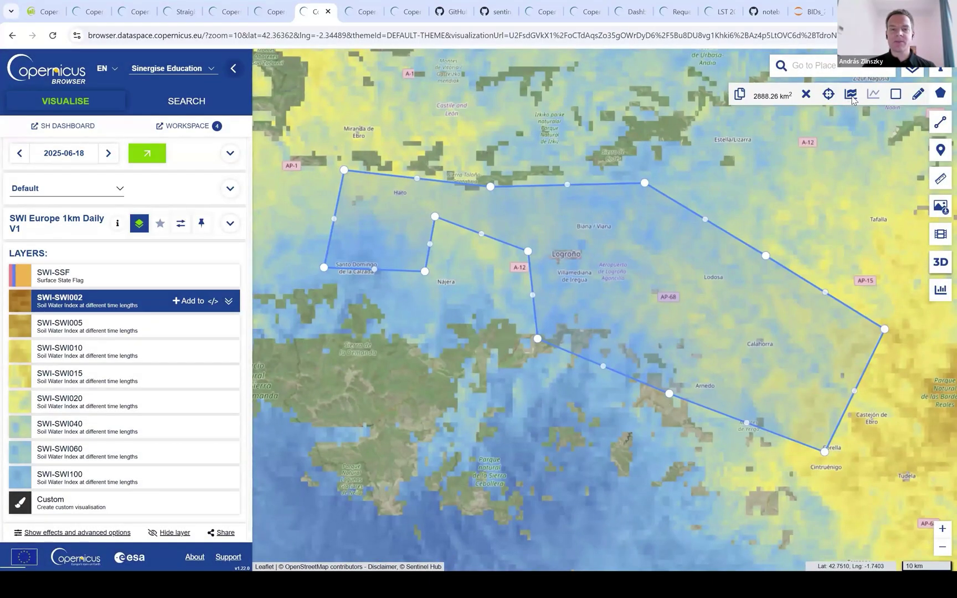
Chart one year of SWI-SWI002 statistics for the La Rioja polygon and export them as CSV.
click(851, 98)
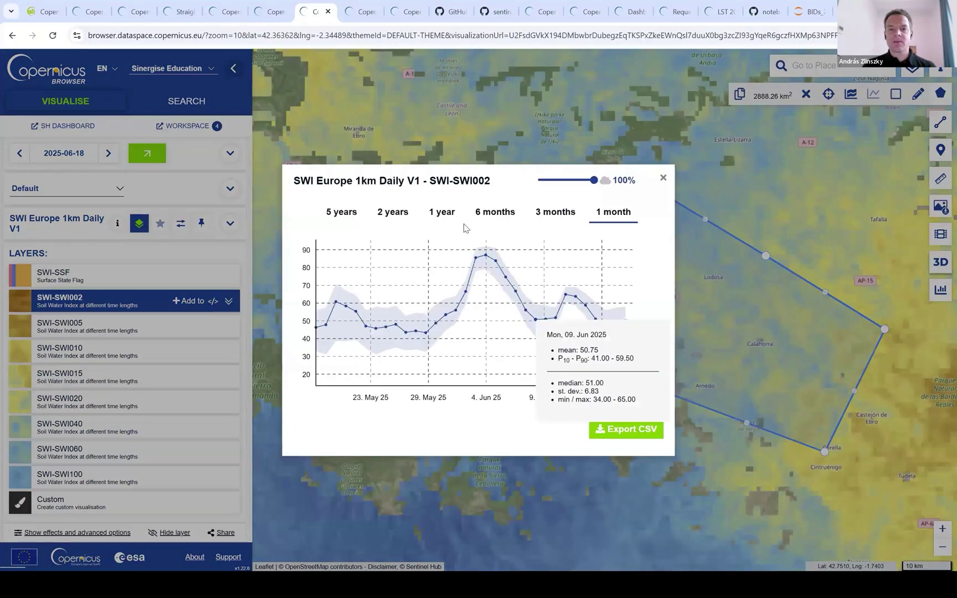
click(441, 215)
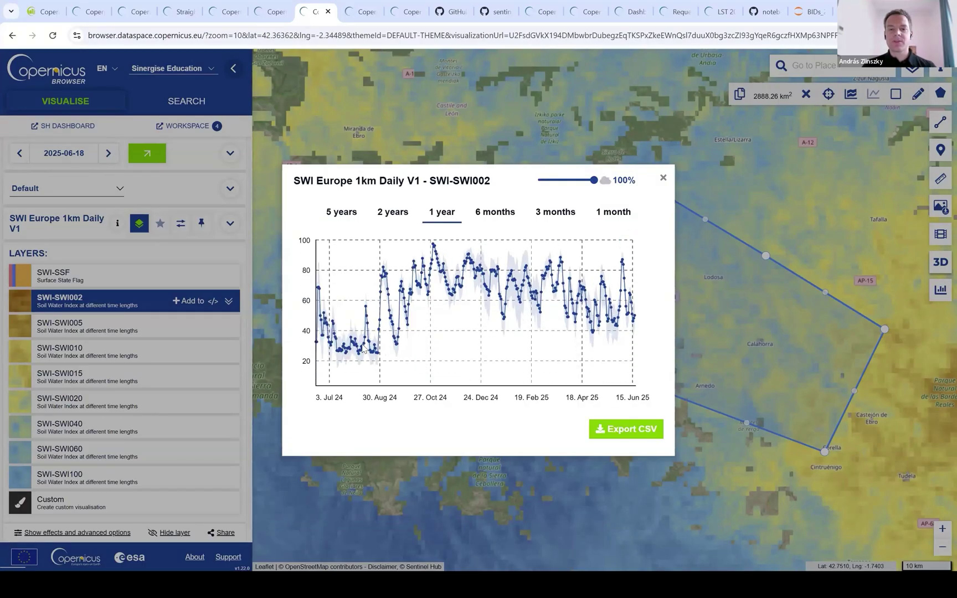
mouse_move(432, 260)
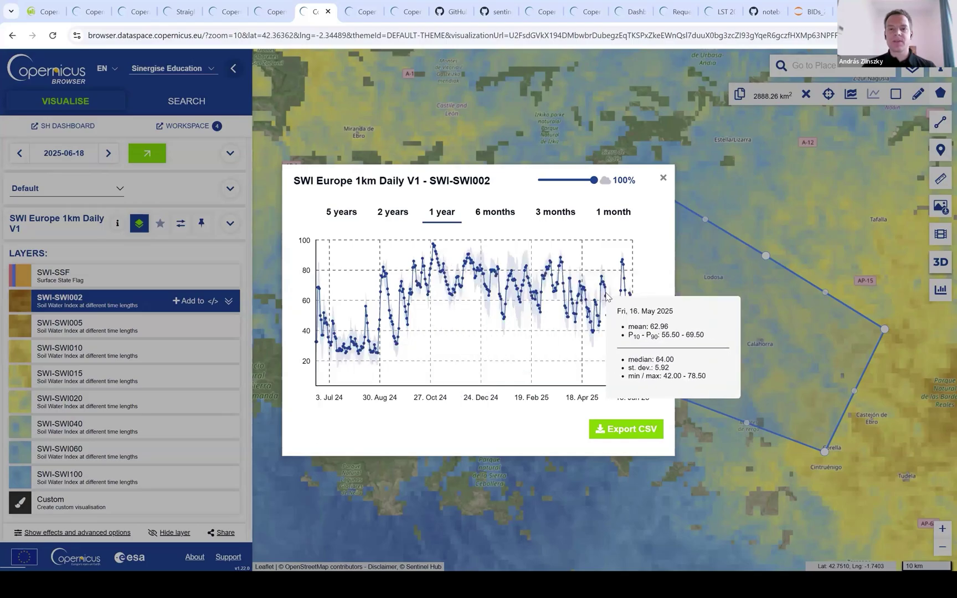
click(621, 437)
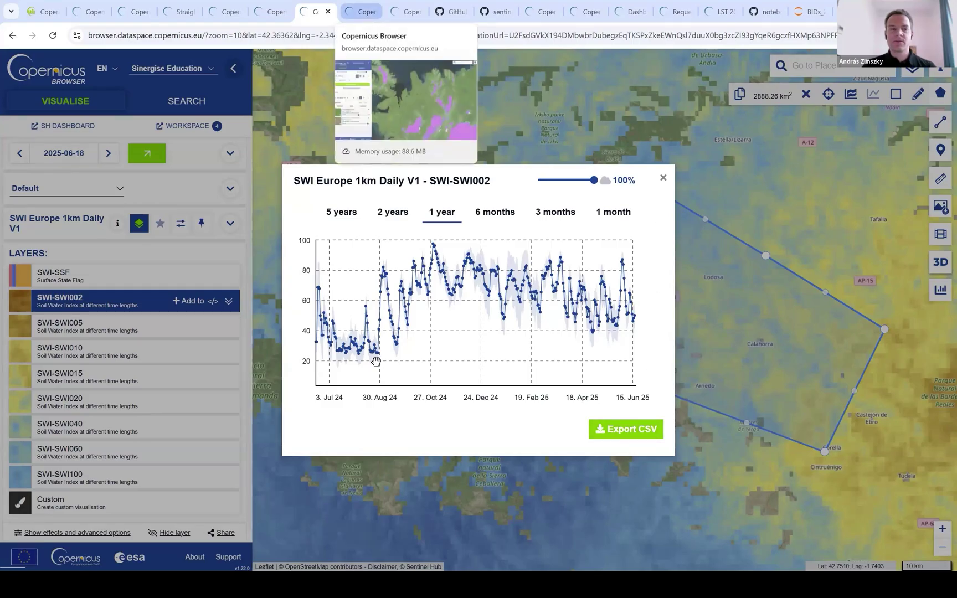
Recentre the map over northern Iceland and adjust the snow cover overlay's opacity.
click(365, 15)
drag(601, 396, 417, 345)
drag(261, 461, 301, 458)
drag(166, 400, 203, 401)
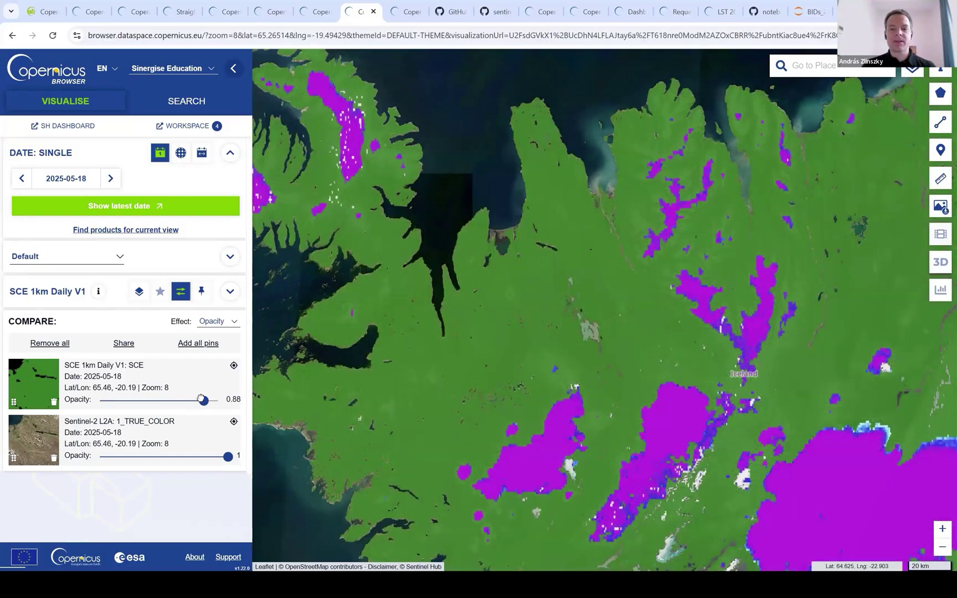
click(166, 399)
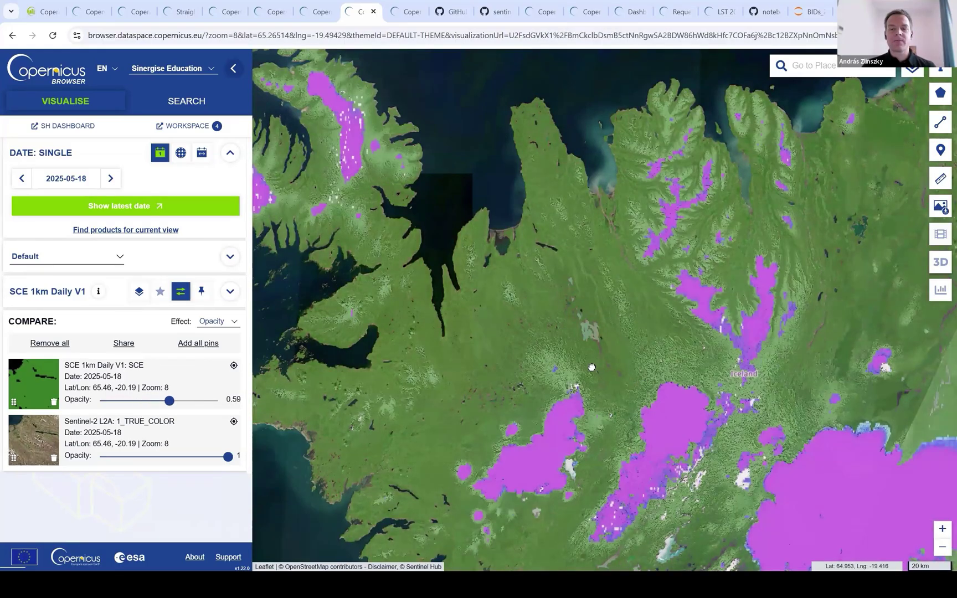
drag(540, 361, 422, 348)
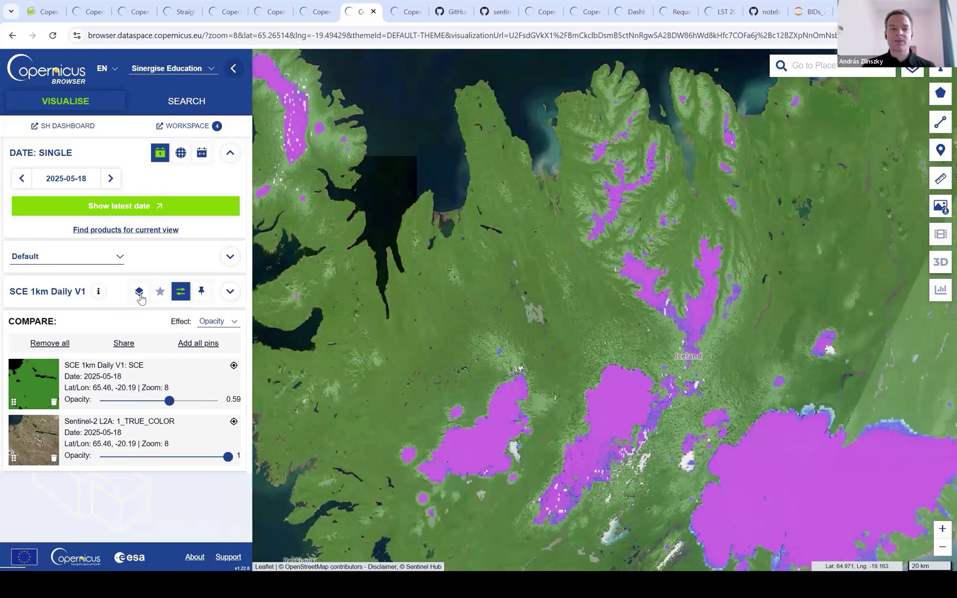
click(140, 291)
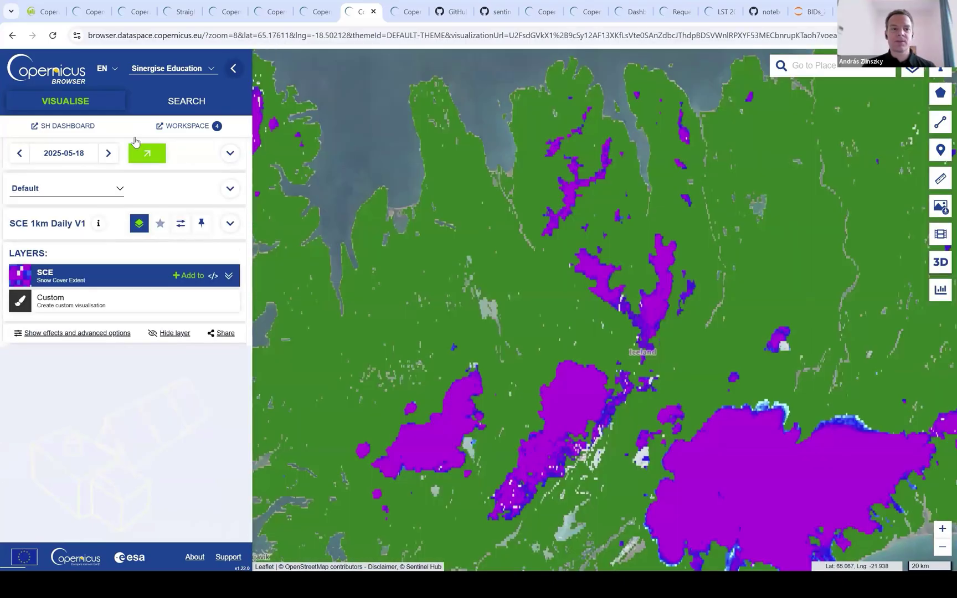
Set the SCE date to 2025-09-28 and add that layer to the comparison.
click(73, 158)
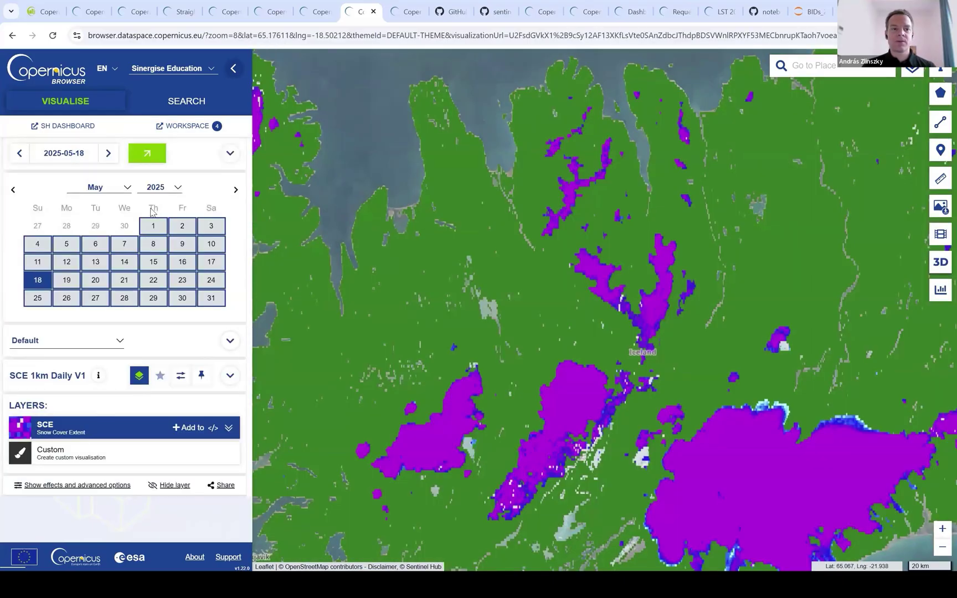
click(102, 191)
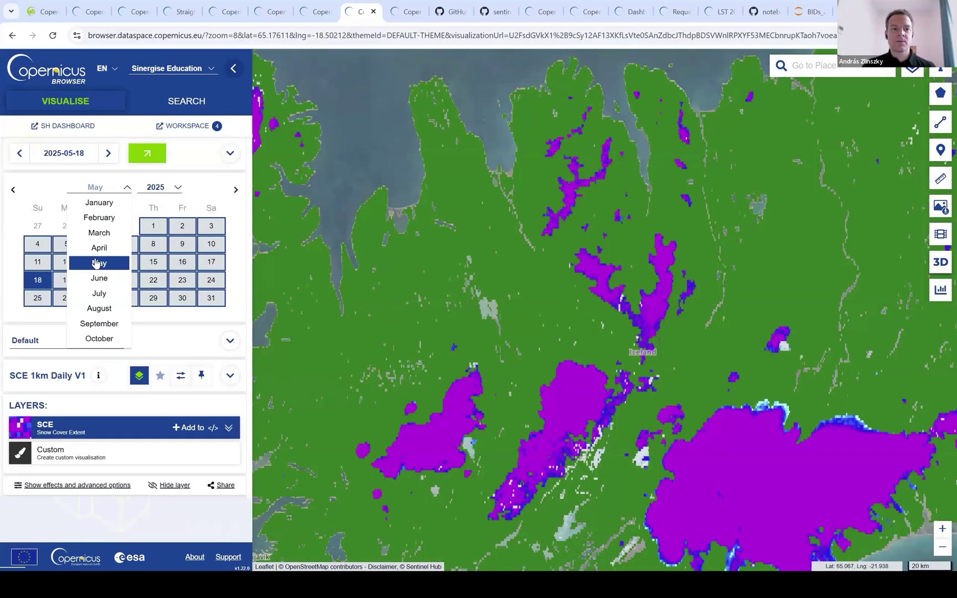
click(102, 322)
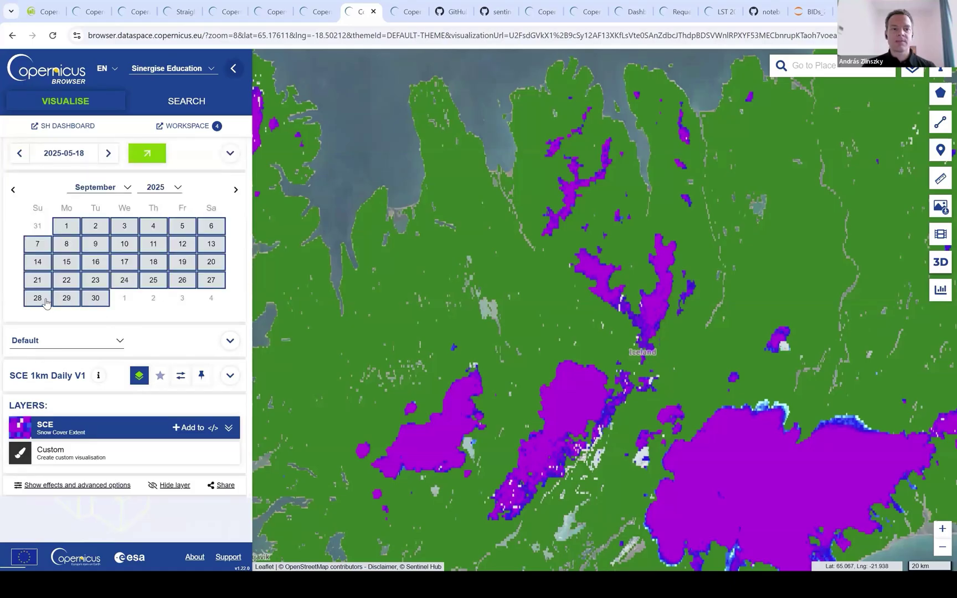
click(38, 299)
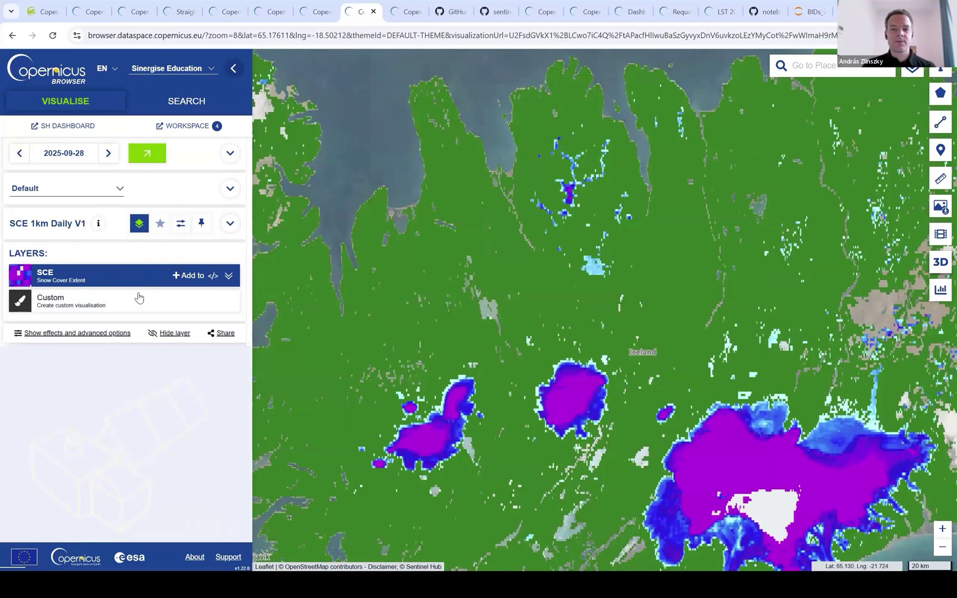
click(184, 275)
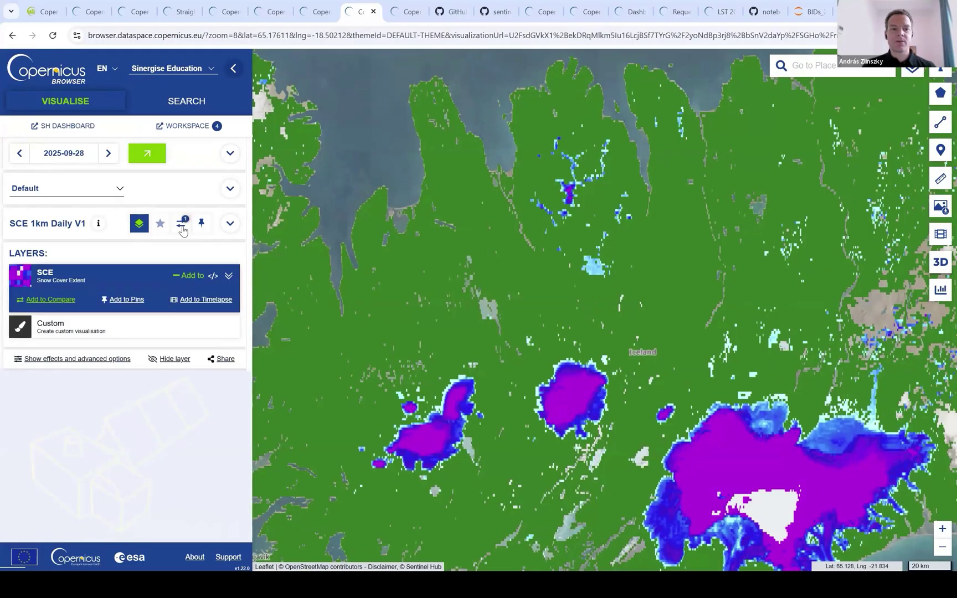
Make the May snow layer nearly opaque and the September layer 0.32 opacity, then show the Baltic LST map.
click(182, 224)
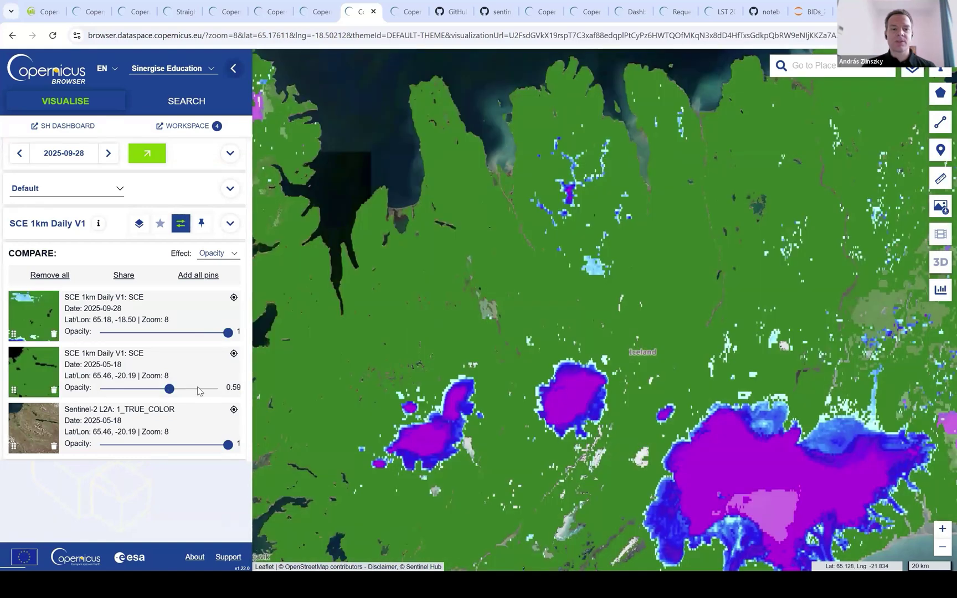
drag(199, 390, 221, 389)
drag(228, 331, 198, 332)
click(100, 332)
click(228, 332)
click(136, 333)
key(ctrl+Tab)
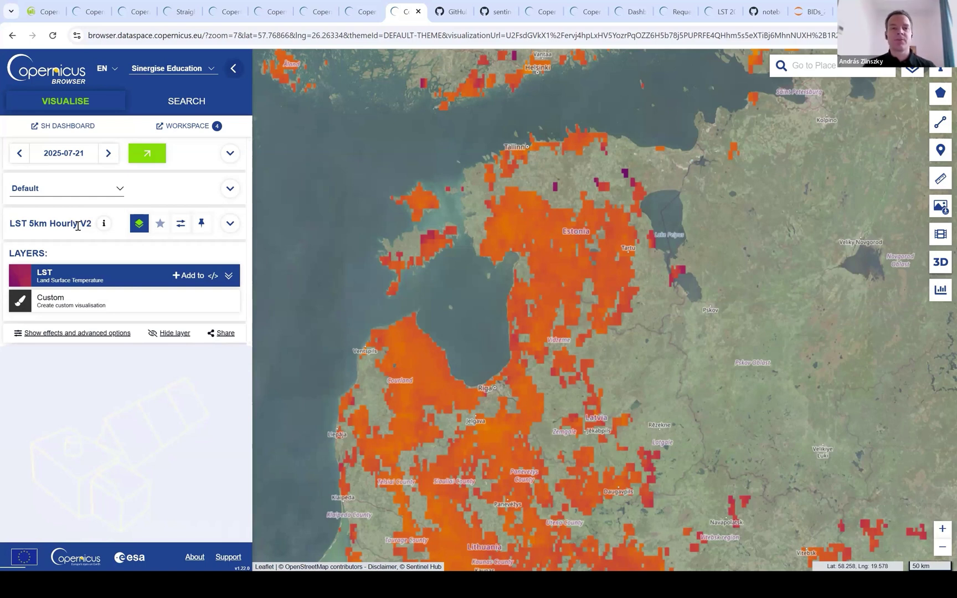
click(232, 155)
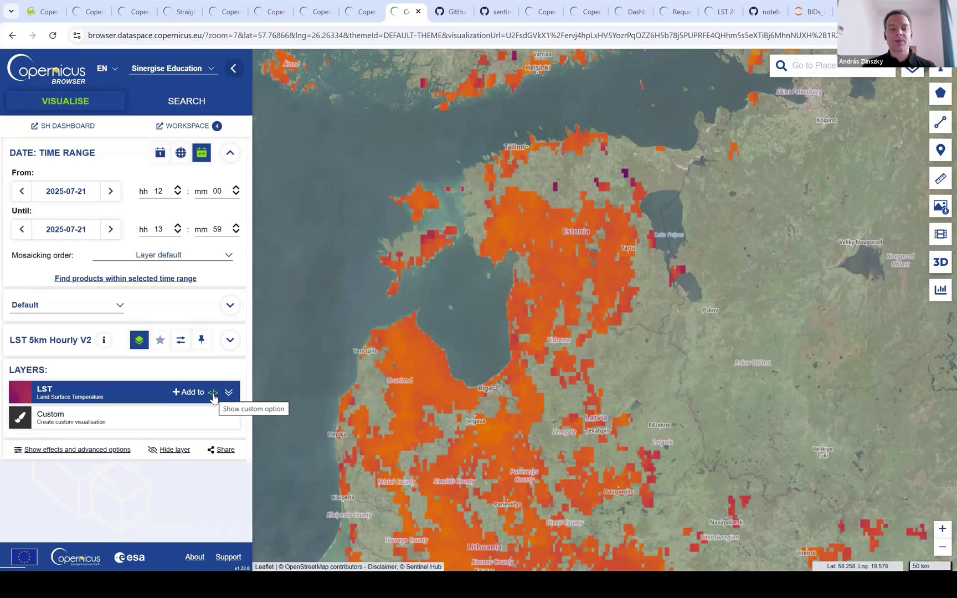
Review the LST layer's custom script, then switch to the eu-cdse/sentinel-hub-custom-scripts GitHub repository.
click(213, 394)
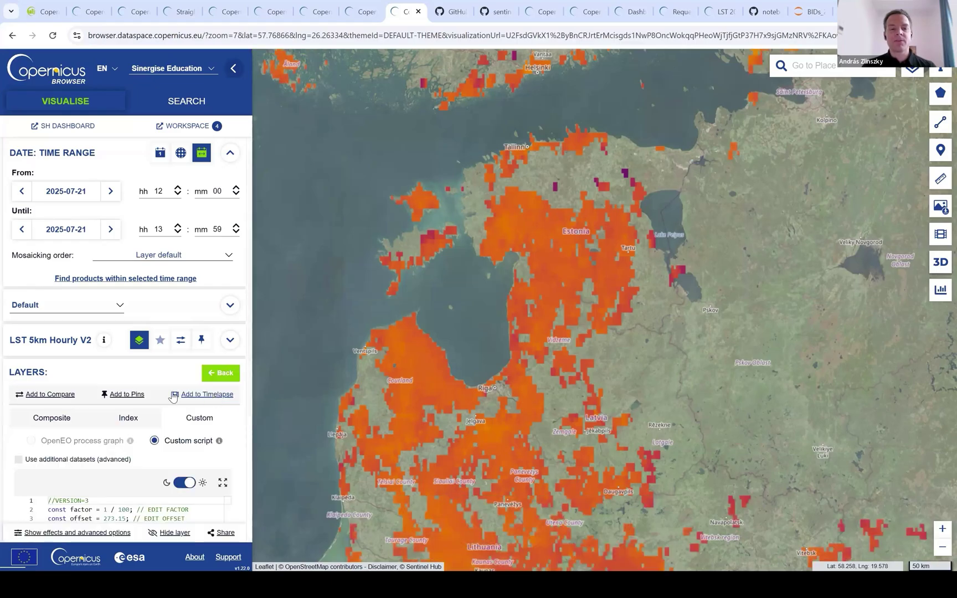
scroll(165, 364, down, 3)
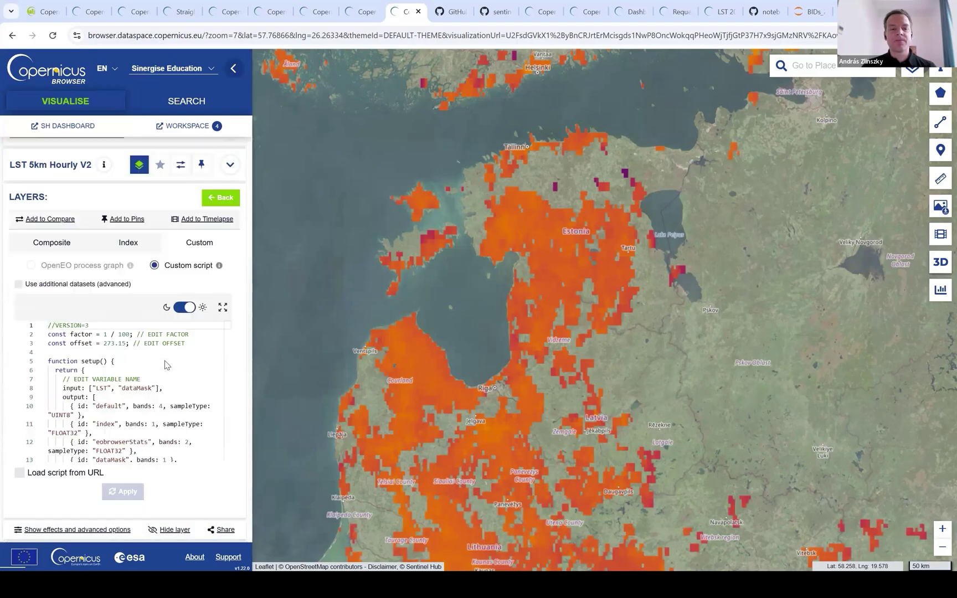
scroll(130, 376, down, 3)
scroll(130, 376, up, 4)
click(130, 376)
scroll(130, 375, up, 2)
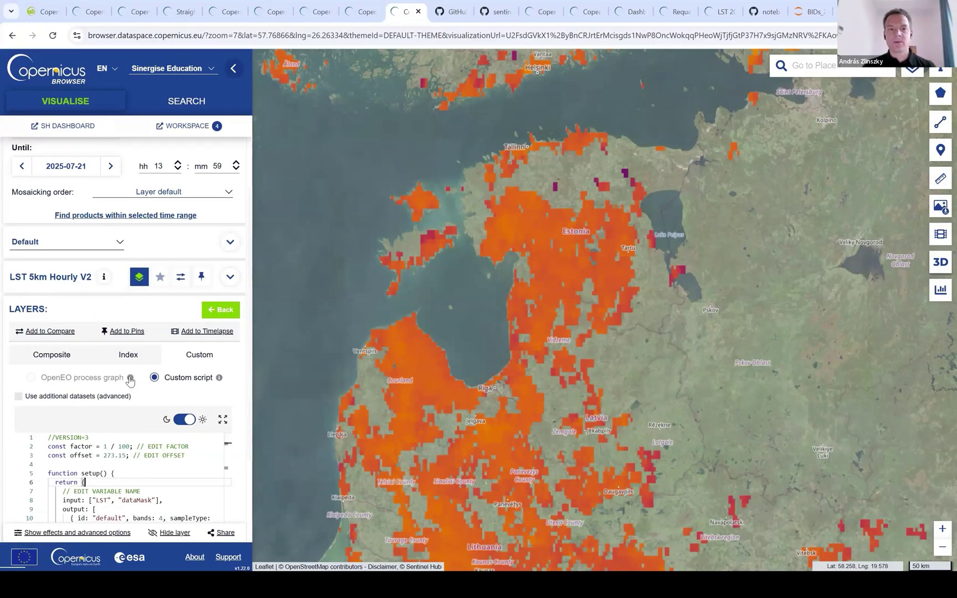
key(ctrl+Tab)
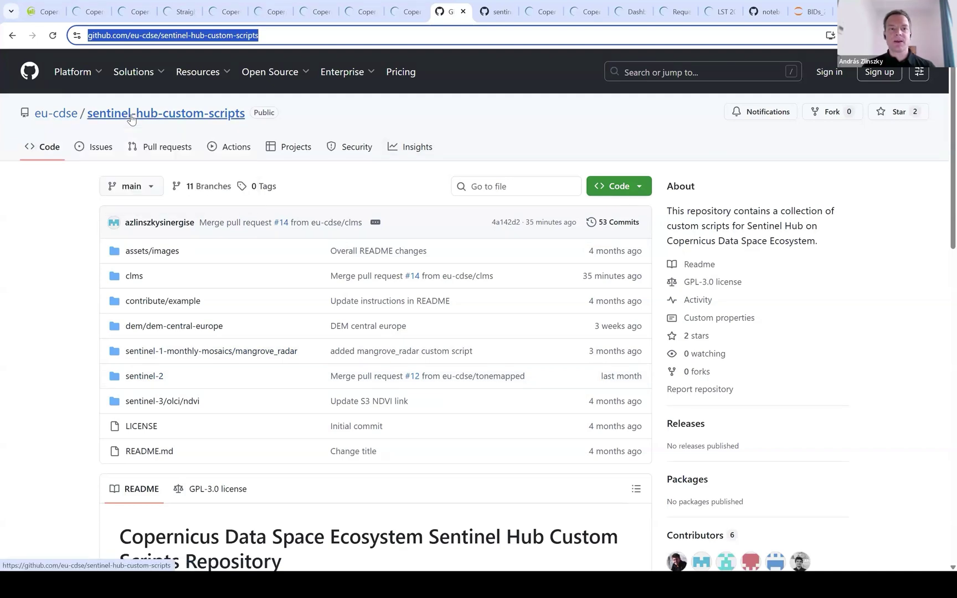
Open the clms folder in the custom-scripts repository and bring up the celsius.js script.
click(133, 276)
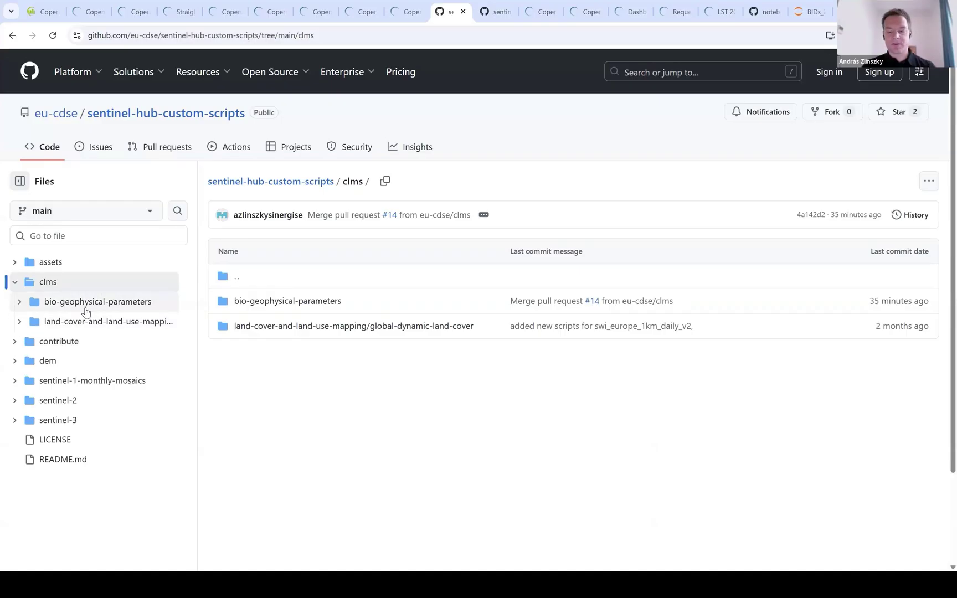
key(ctrl+Tab)
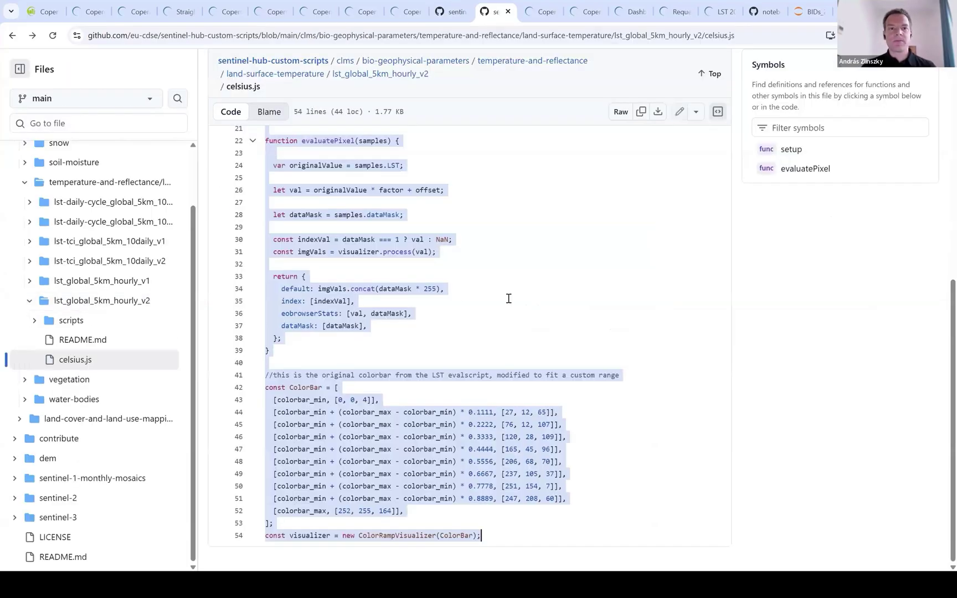
scroll(508, 297, up, 5)
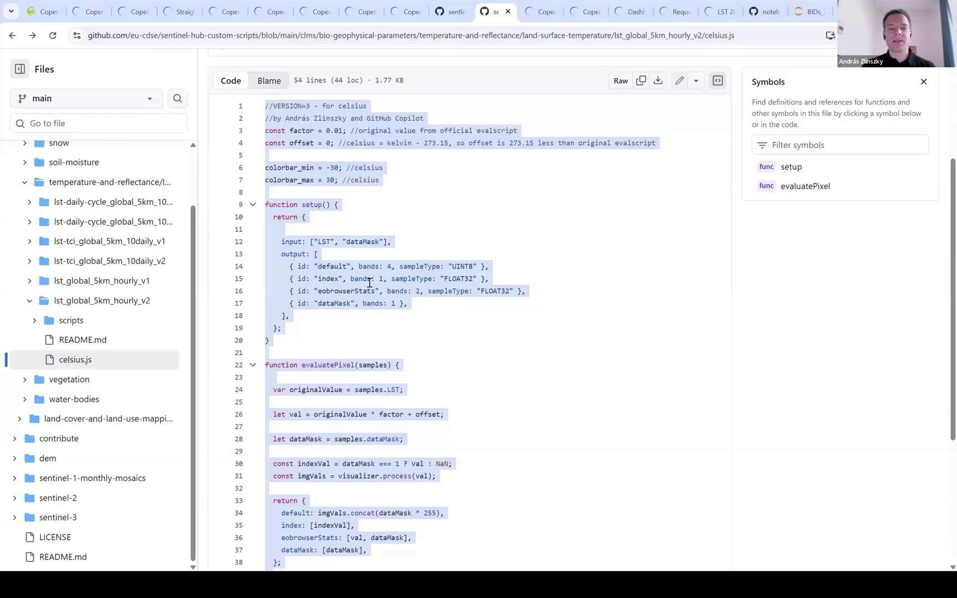
scroll(369, 283, down, 5)
scroll(367, 281, up, 7)
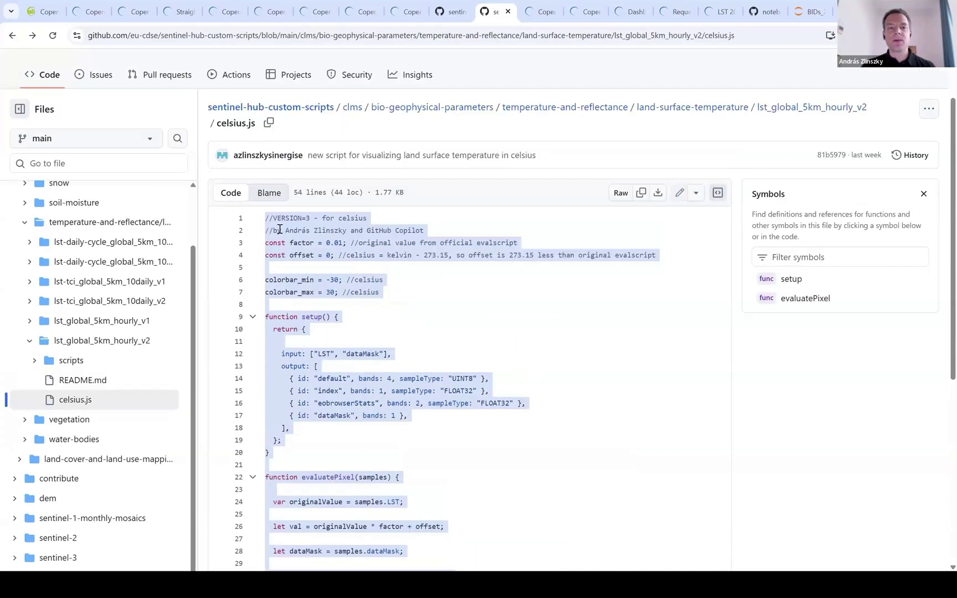
Select and copy the celsius.js code, then return to the Copernicus Browser tab.
click(274, 230)
drag(355, 336, 500, 547)
scroll(363, 346, down, 6)
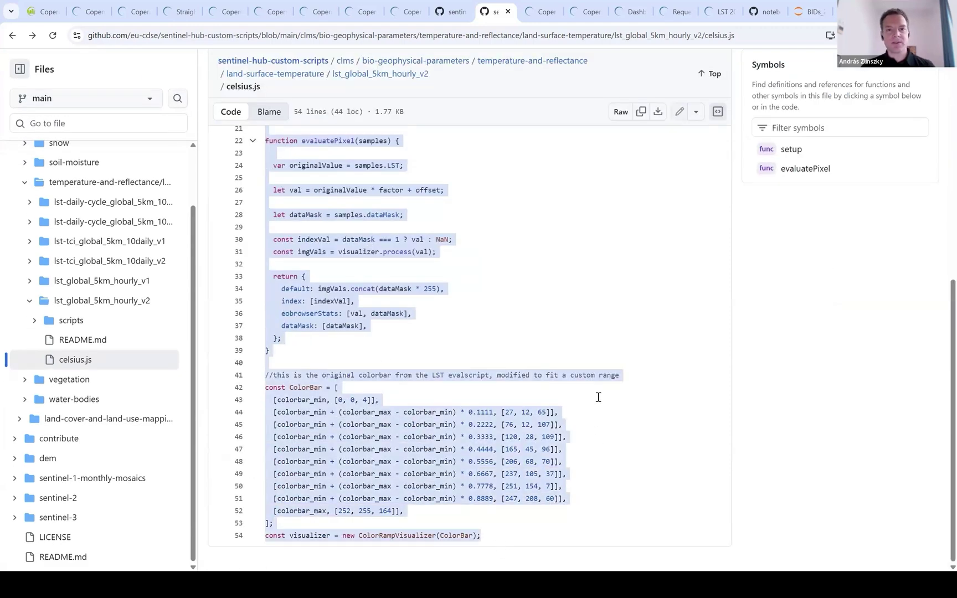
key(ctrl+shift+Tab)
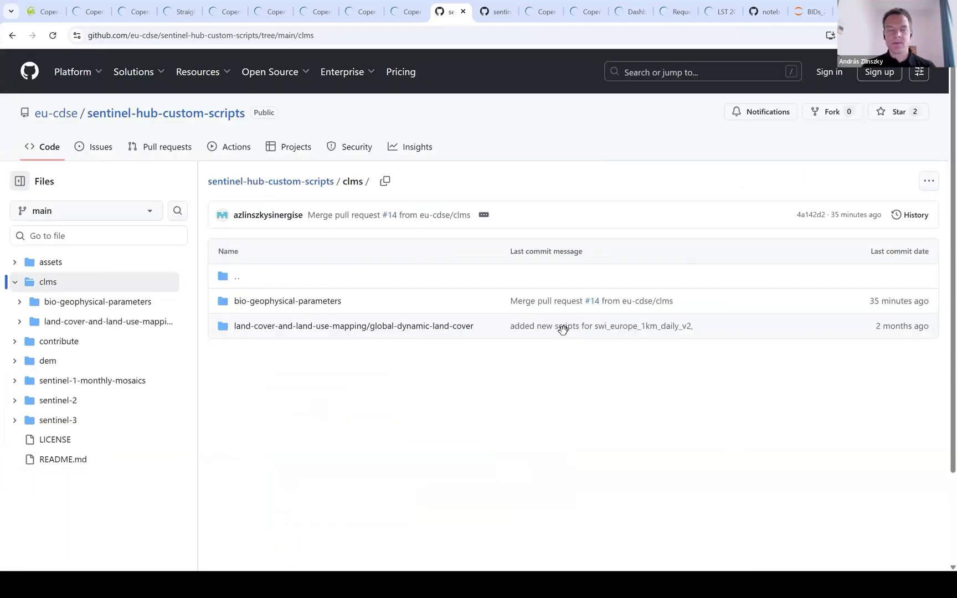
key(ctrl+shift+Tab)
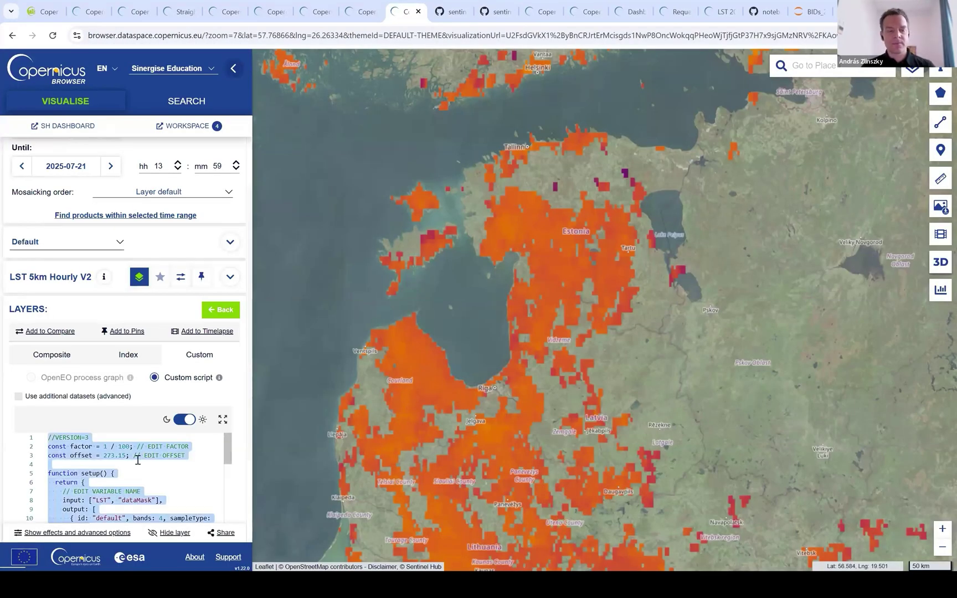
Paste and apply the Celsius script, draw a small rectangle over Estonia, and show its value histogram.
key(ctrl+v)
click(123, 491)
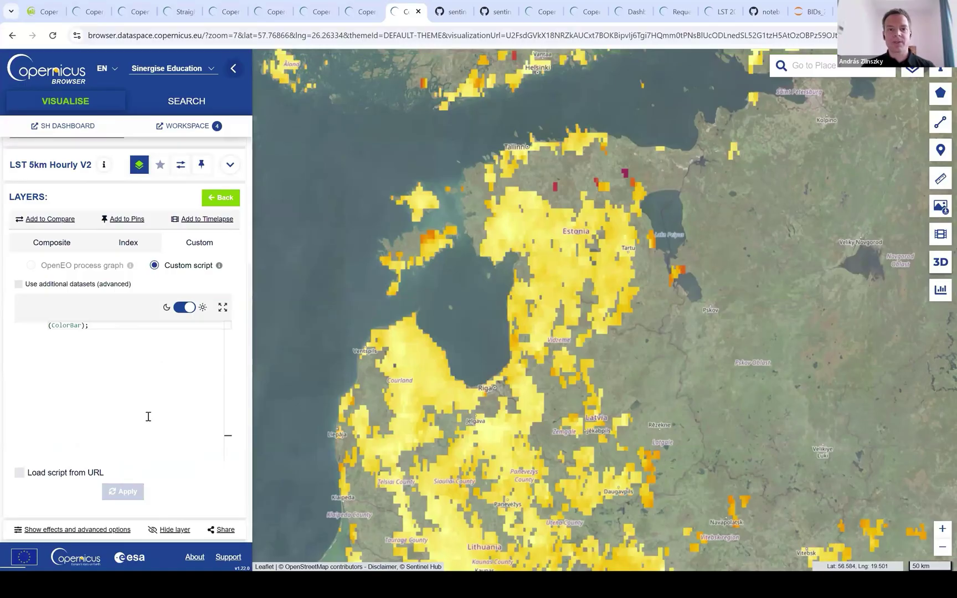
click(936, 98)
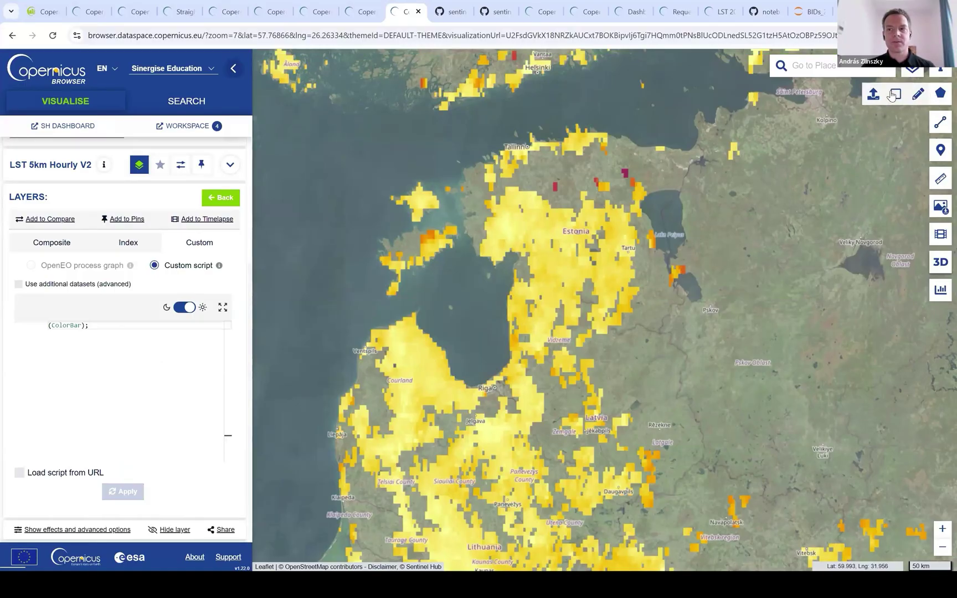
click(545, 255)
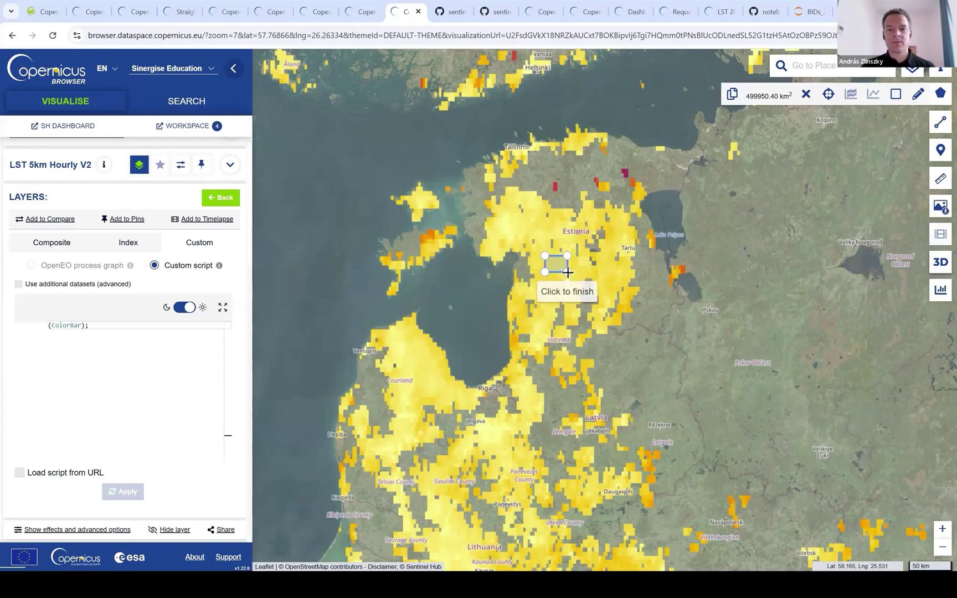
click(567, 274)
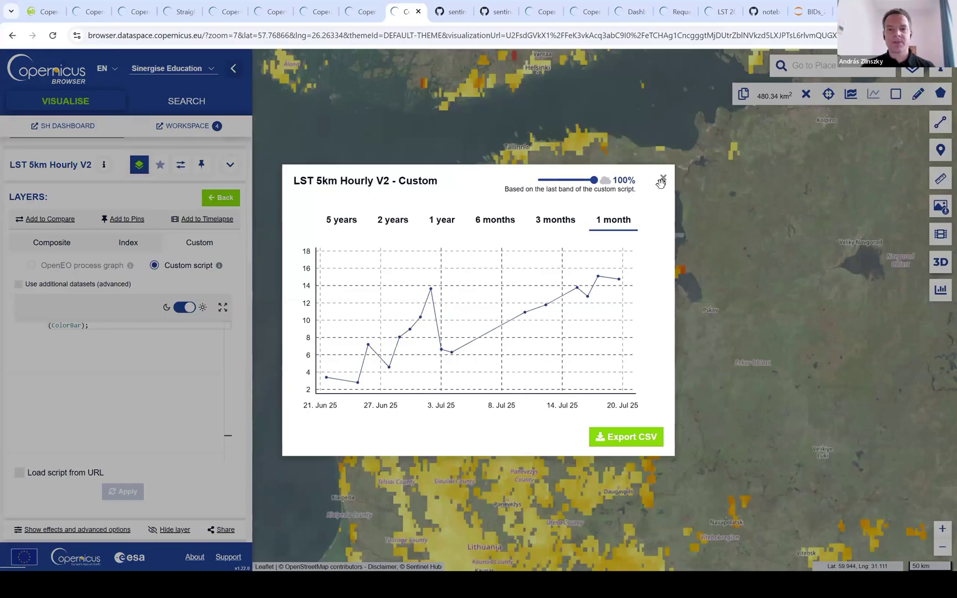
click(939, 298)
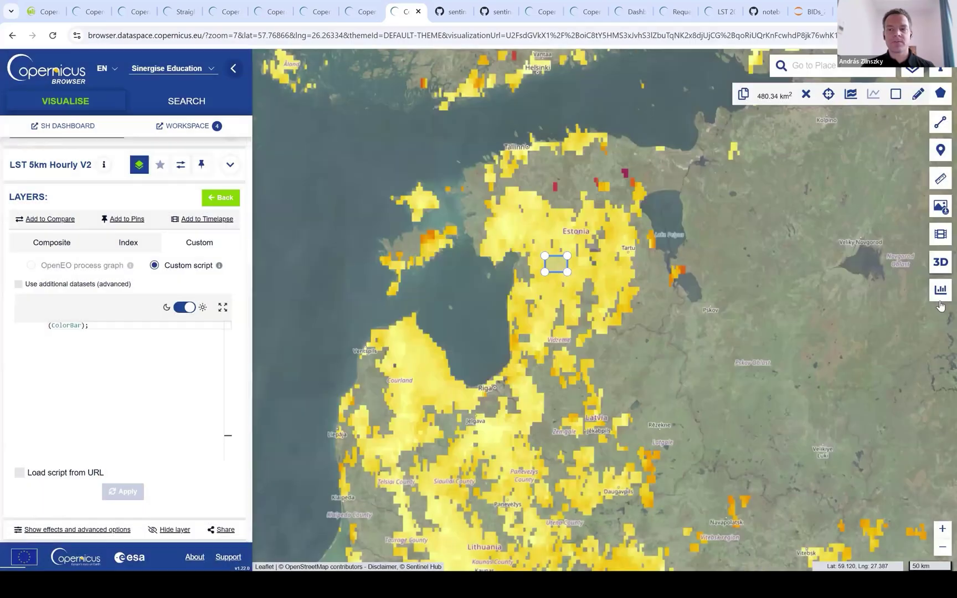
click(940, 293)
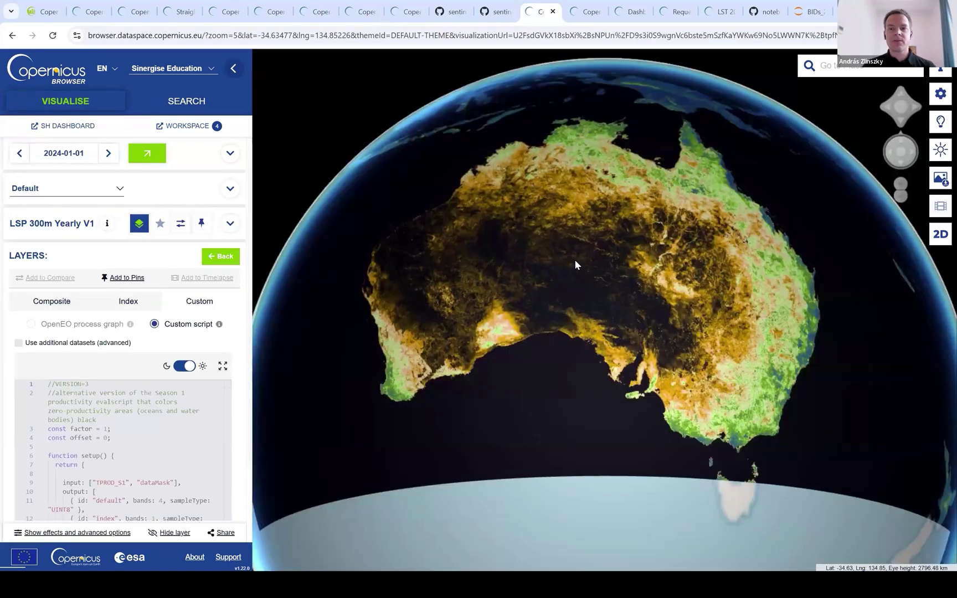
Rotate and zoom the 3D globe over Australia, then move to the Netherlands water-quality map tab.
drag(574, 259, 639, 337)
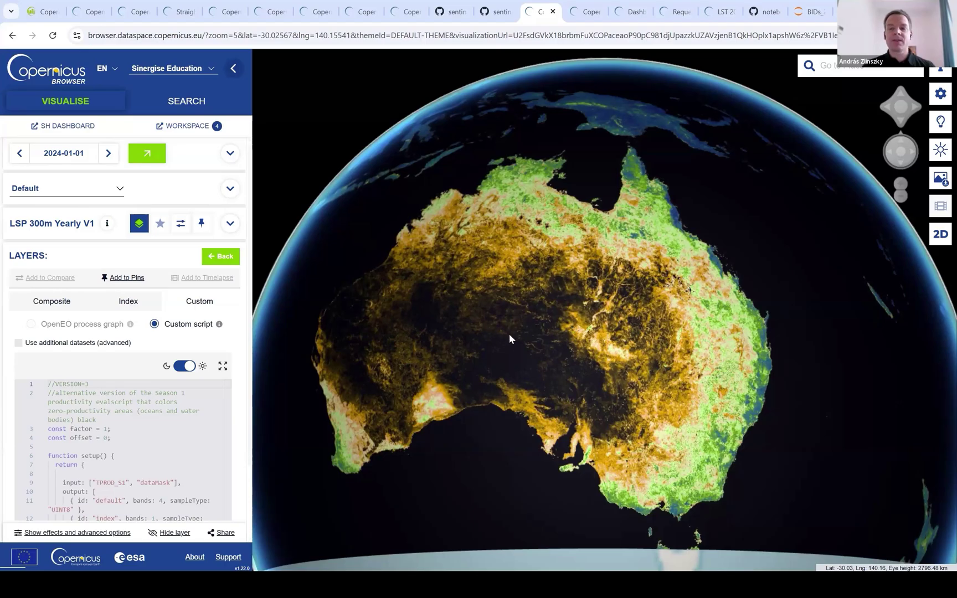
drag(508, 333, 455, 331)
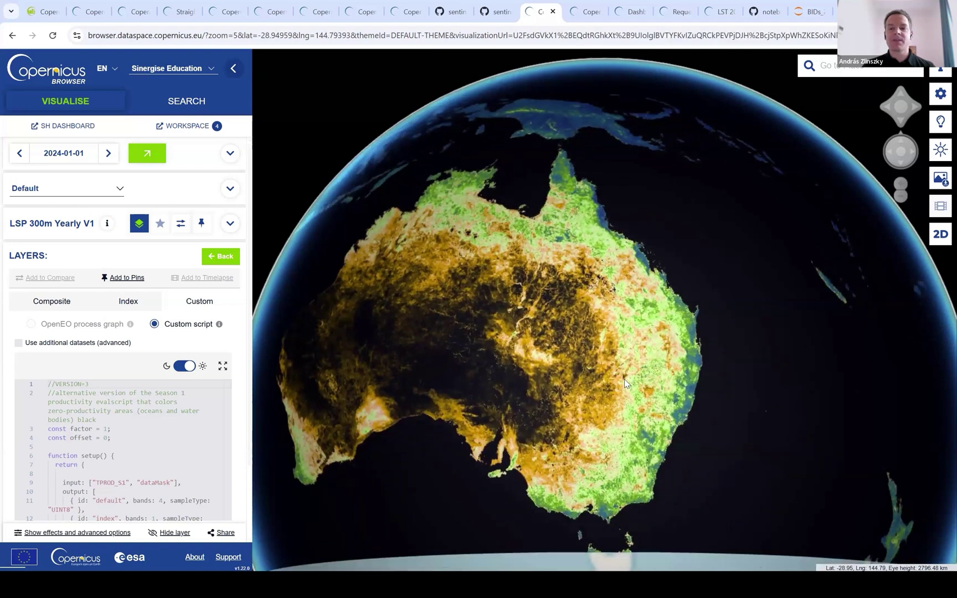
scroll(590, 331, up, 5)
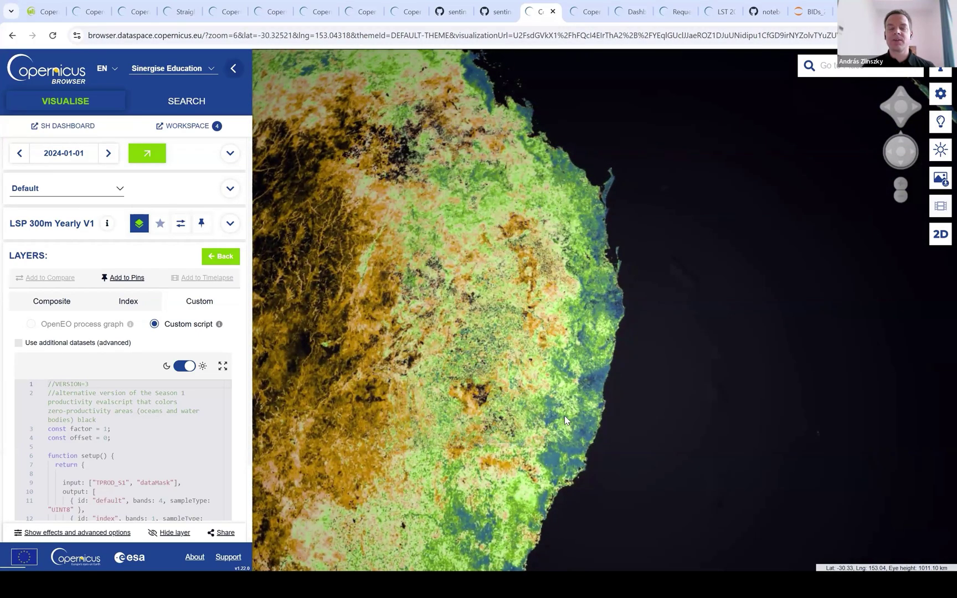
scroll(579, 286, up, 2)
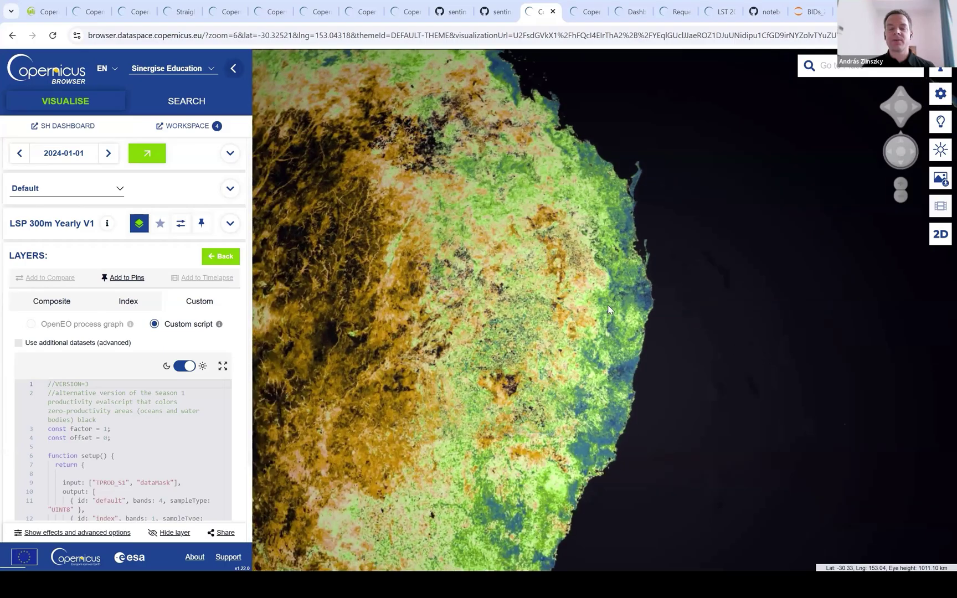
scroll(587, 351, up, 3)
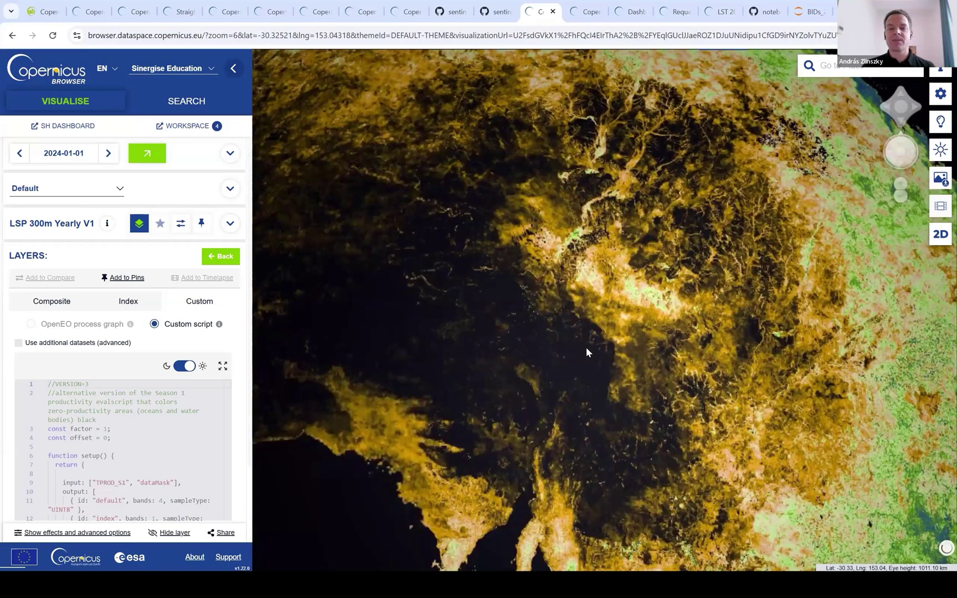
scroll(586, 352, up, 2)
scroll(586, 352, down, 3)
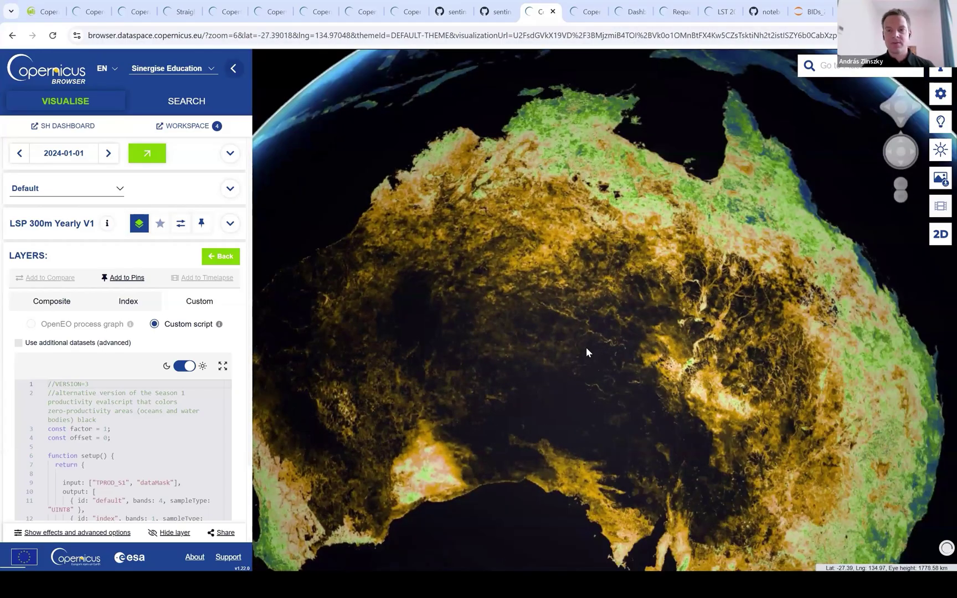
key(ctrl+Tab)
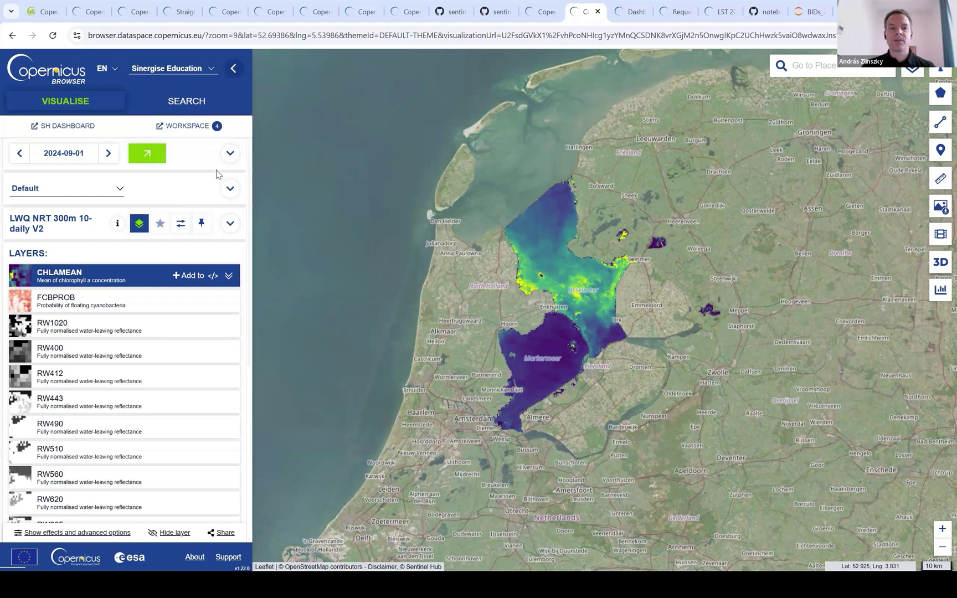
Expand the layer's date settings and open the Timelapse window for the CHLAMEAN layer.
click(230, 153)
click(62, 181)
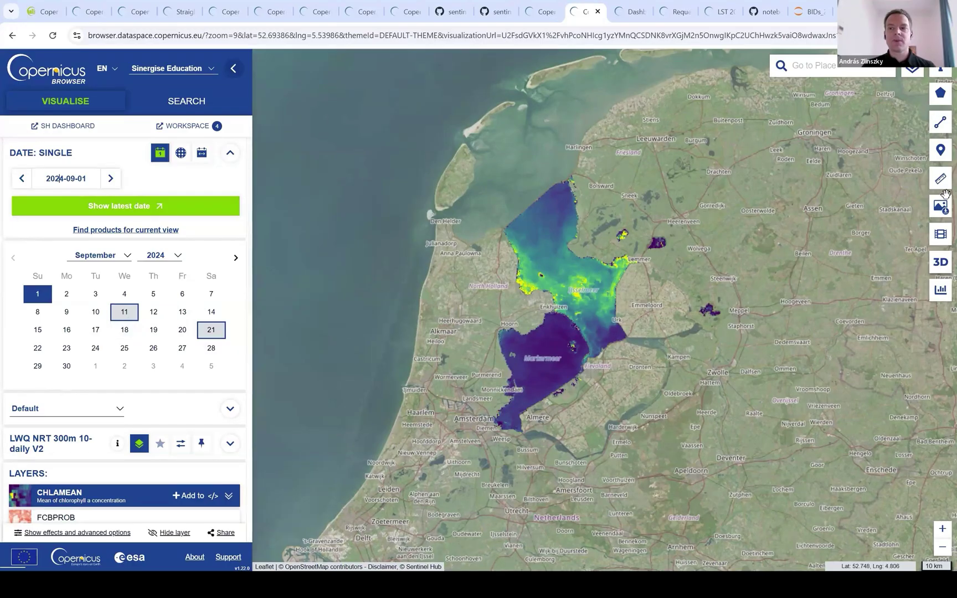
click(936, 238)
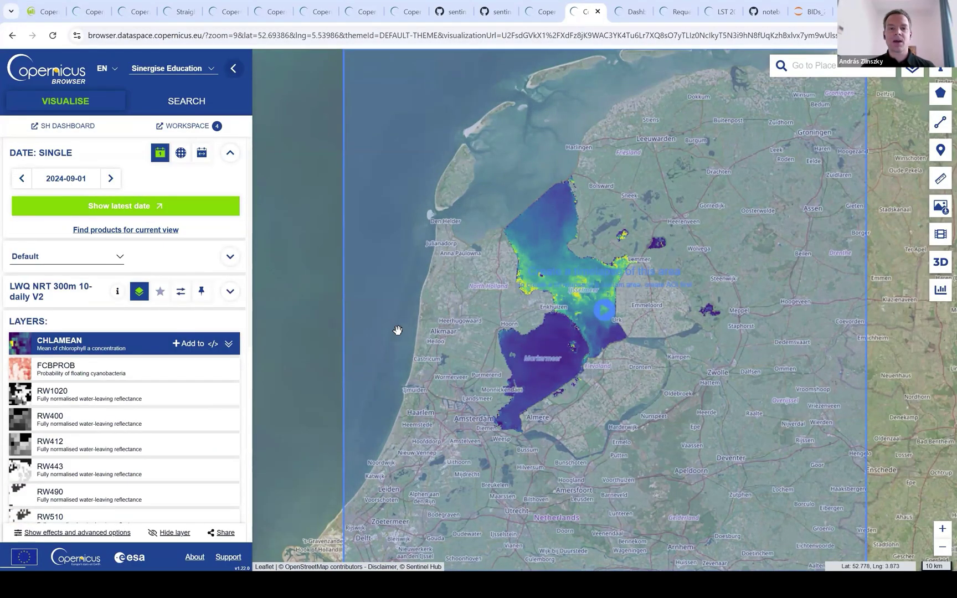
click(600, 311)
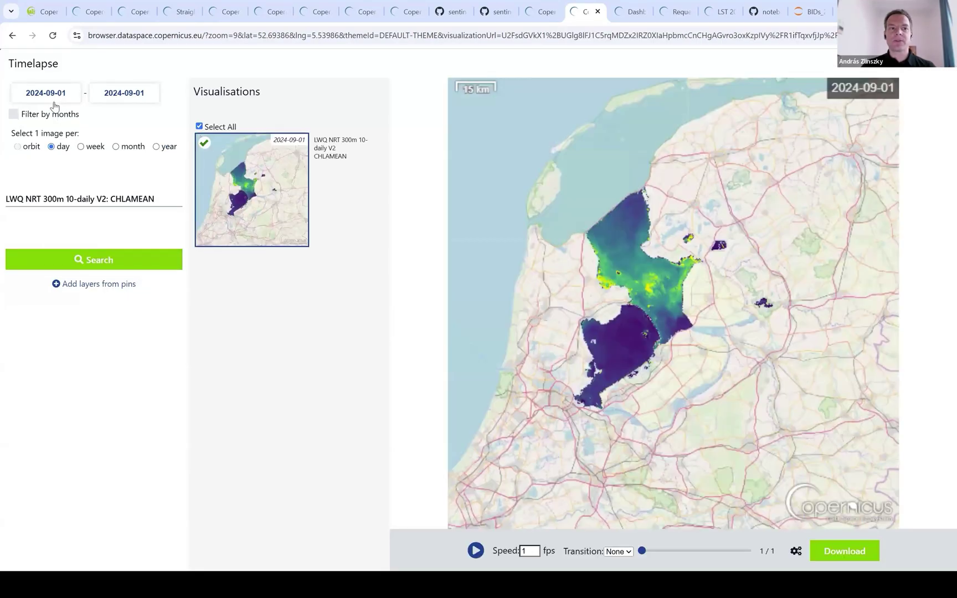
Set the timelapse end date to 2025-09-21 and search for all CHLAMEAN images from 2024-09-01.
click(54, 99)
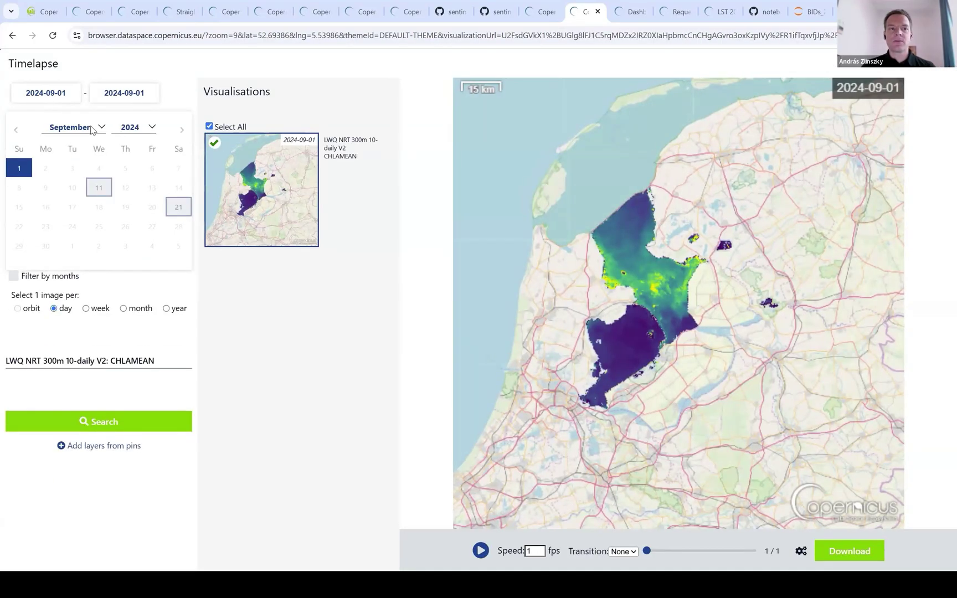
click(98, 128)
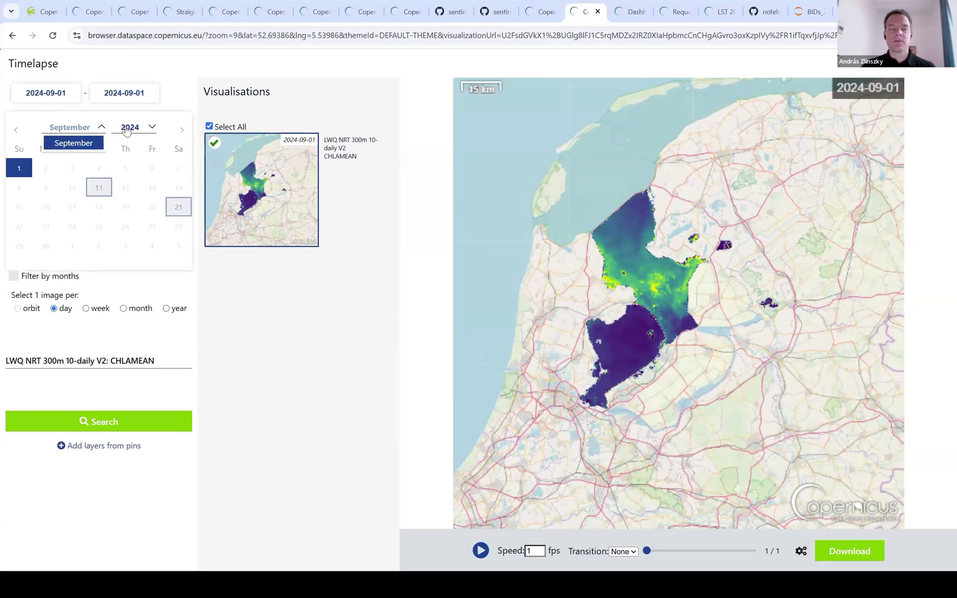
click(117, 98)
click(131, 127)
click(132, 146)
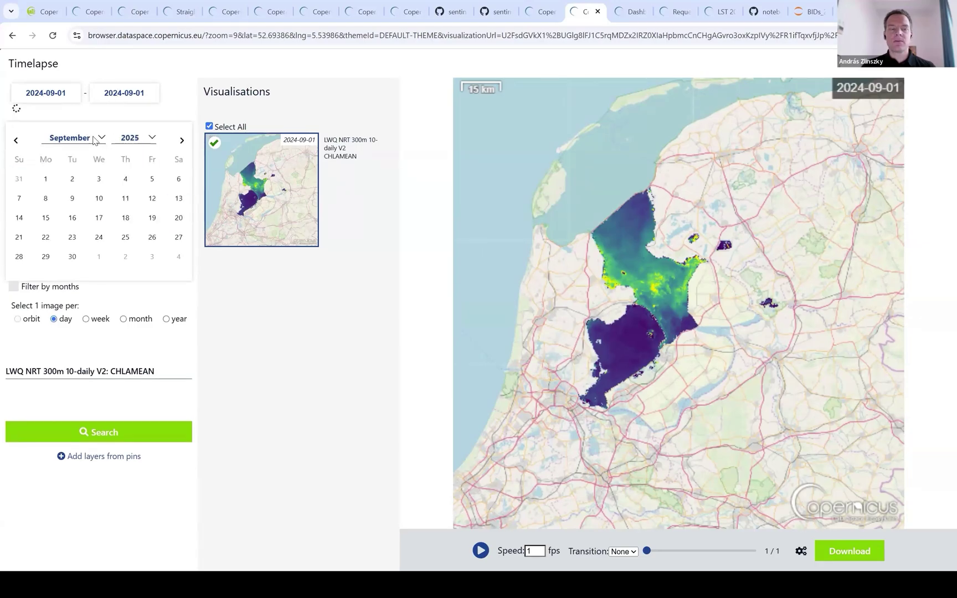
click(20, 227)
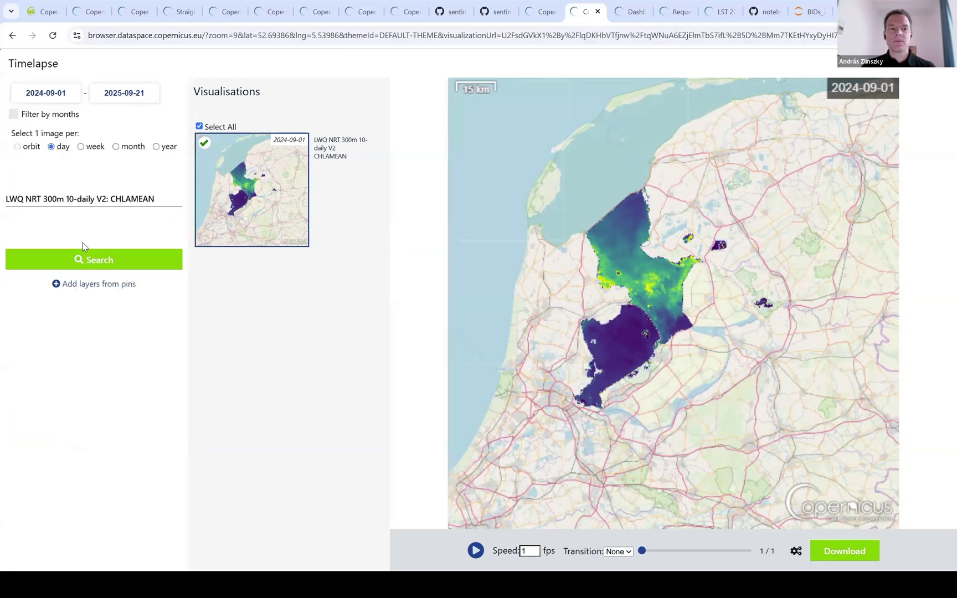
click(83, 258)
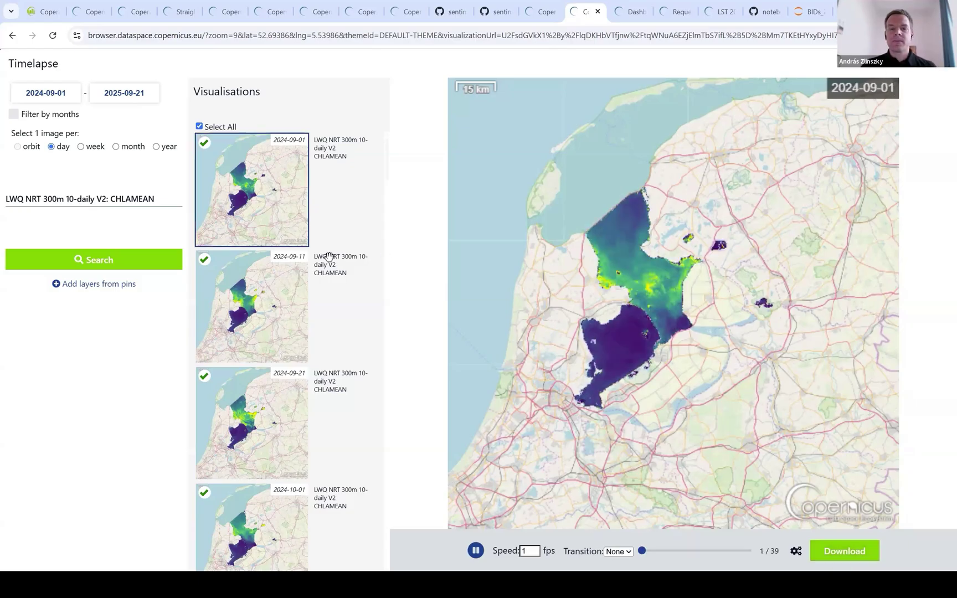
Close the timelapse and switch to the Sentinel Hub Dashboard configurations tab.
key(Escape)
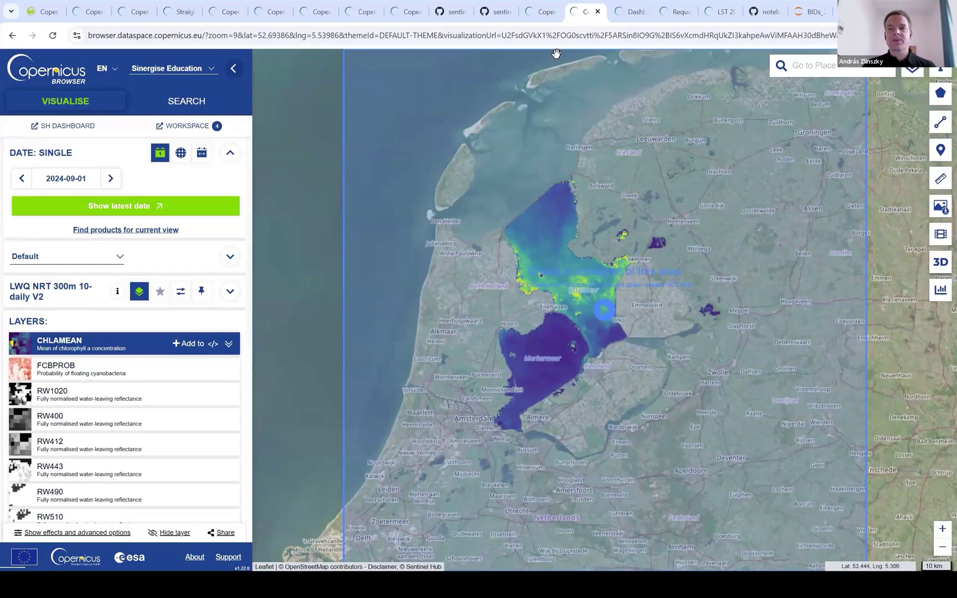
key(ctrl+Tab)
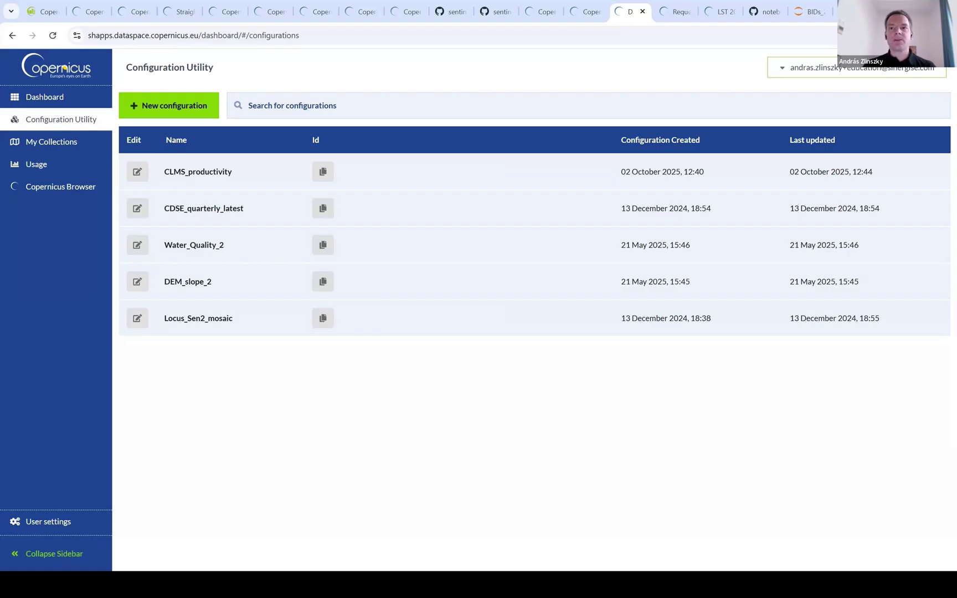
In a new tab, go to dataspace.copernicus.eu and show the ANALYSIS offerings.
key(ctrl+t)
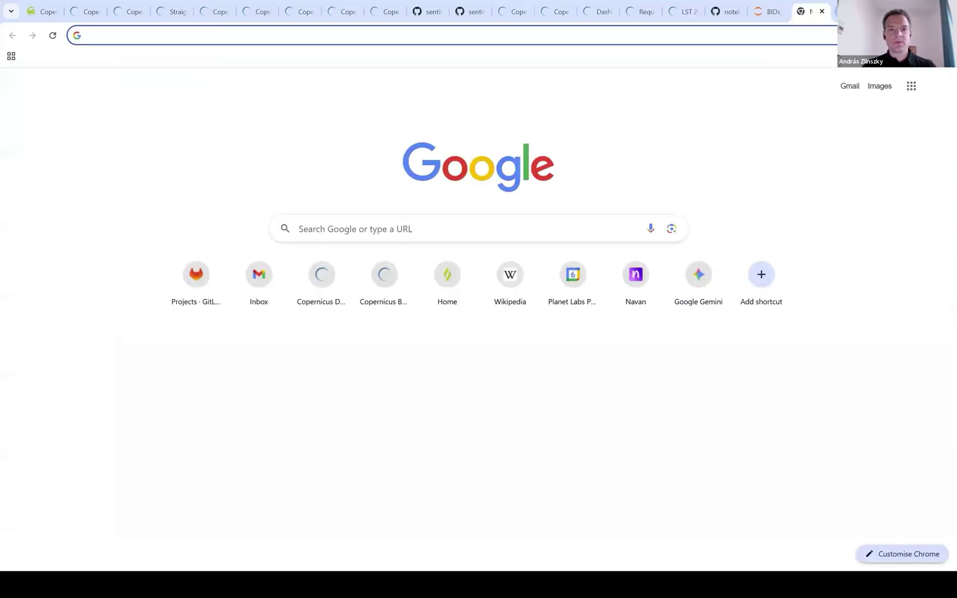
text(da)
key(Return)
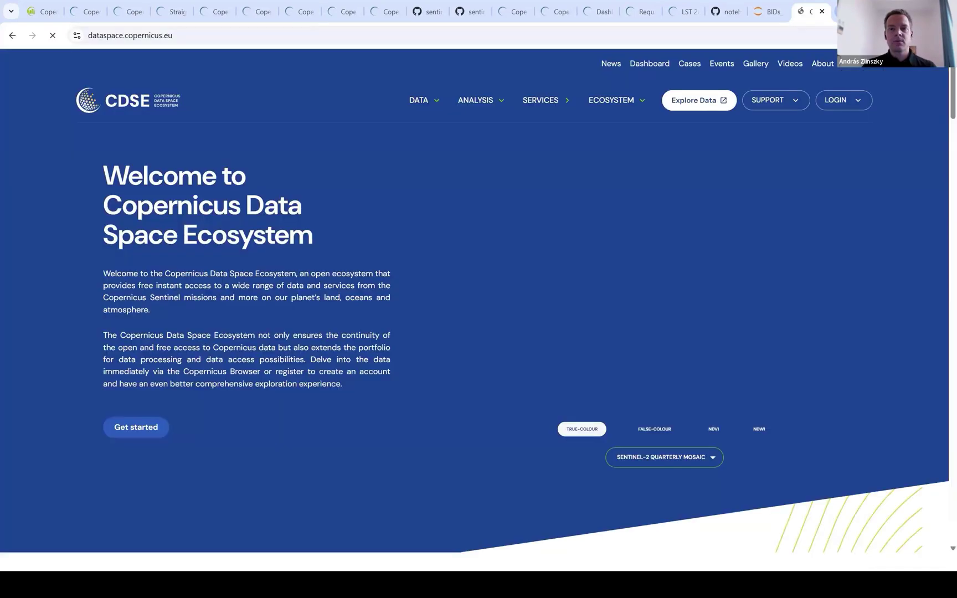
click(541, 101)
click(485, 102)
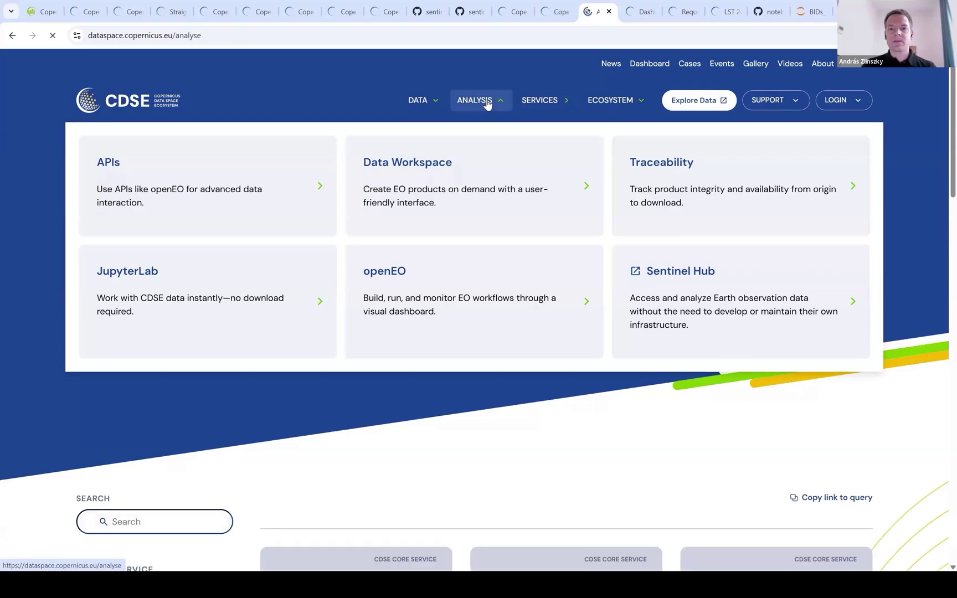
Open the Sentinel Hub Configuration Utility, start a new configuration, then abandon it back to the list.
click(685, 275)
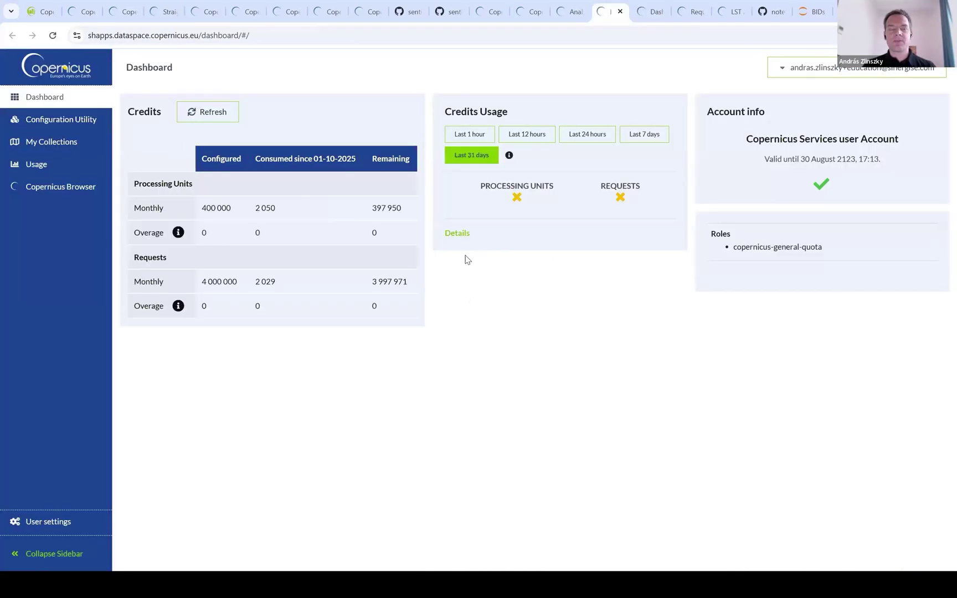
click(78, 125)
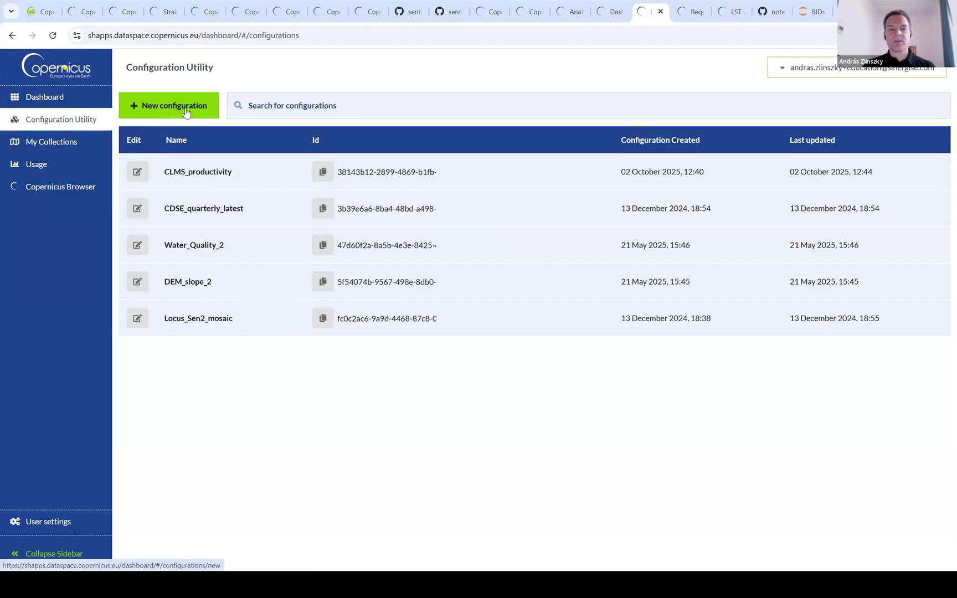
click(189, 111)
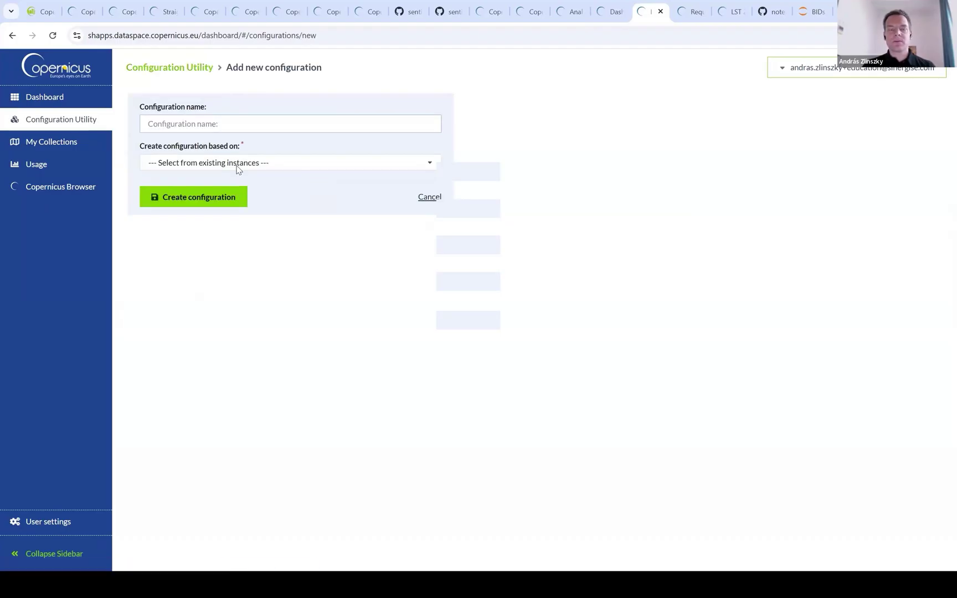
click(231, 125)
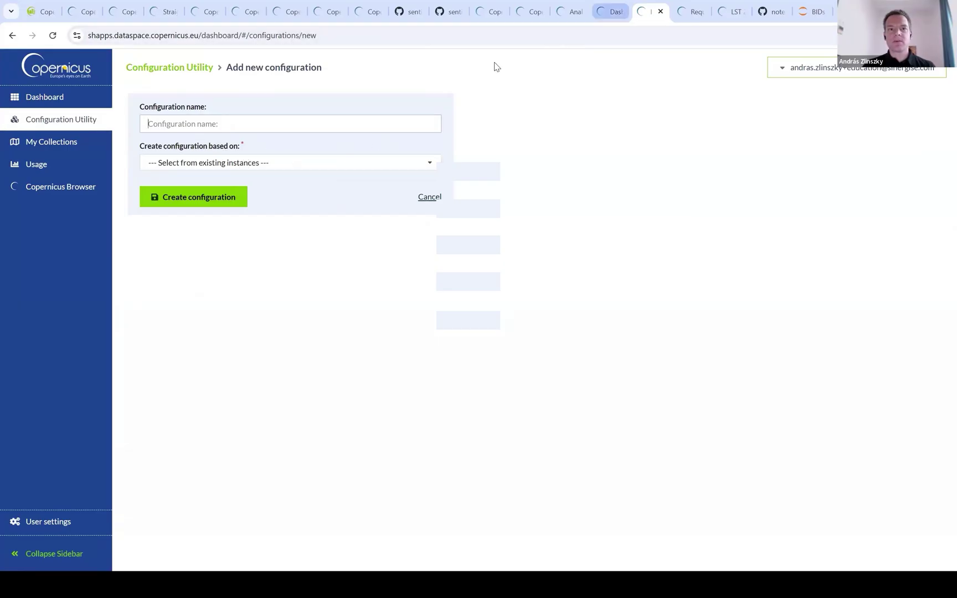
click(163, 68)
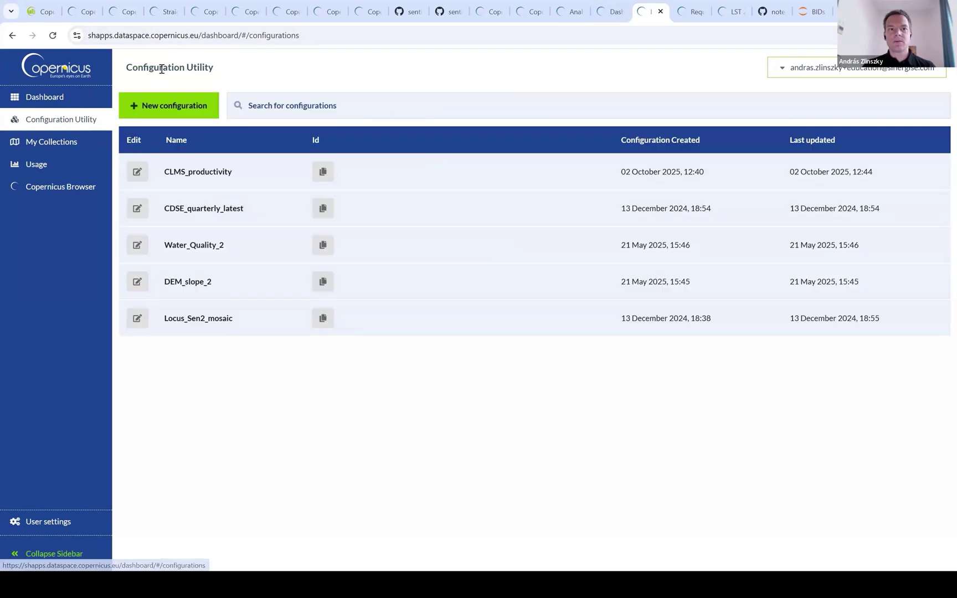
Add a CLMS_productivity layer named land_cover_example with Bring Your Own COG (BYOC) as source.
click(229, 177)
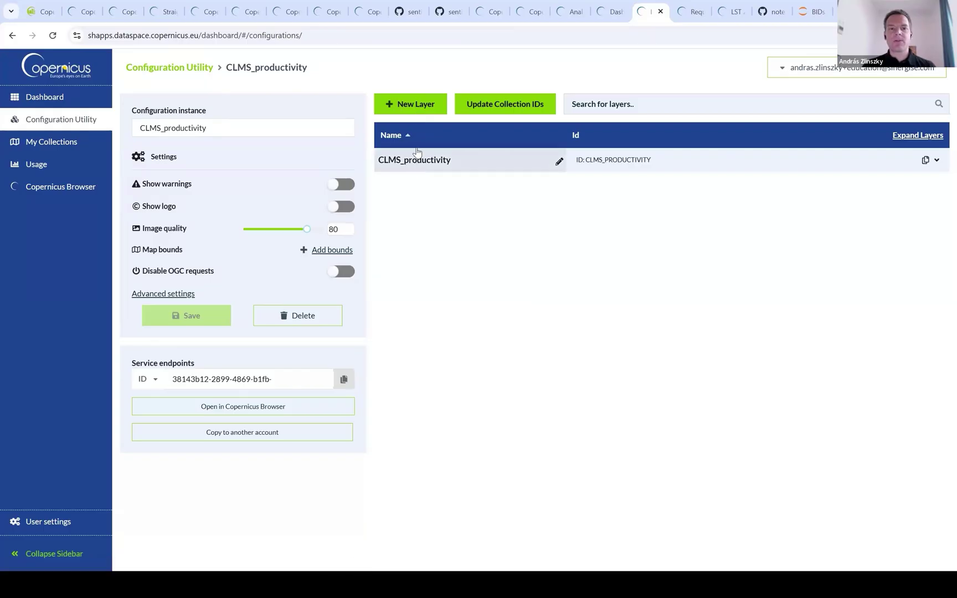
click(418, 105)
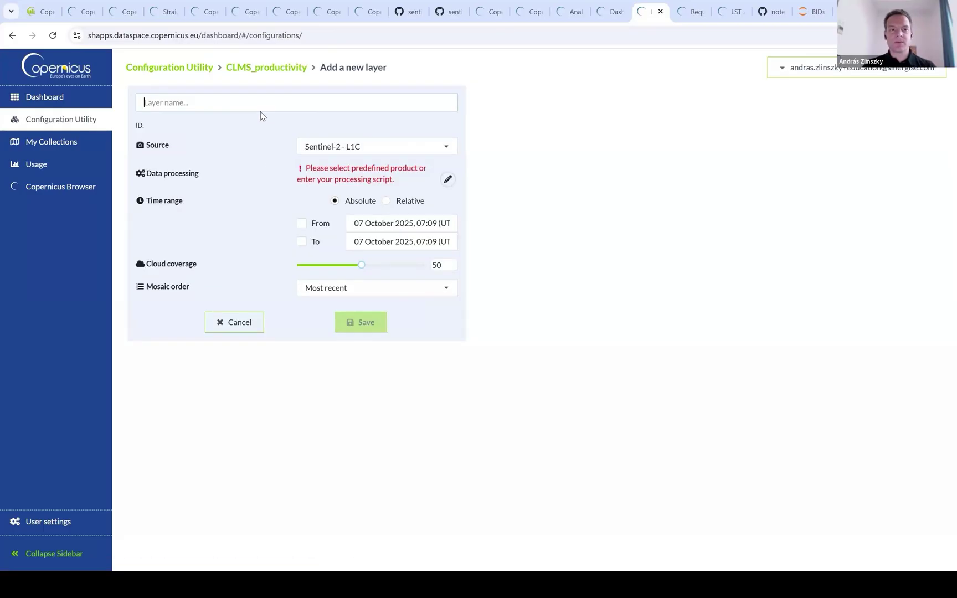
text(land_cover_example)
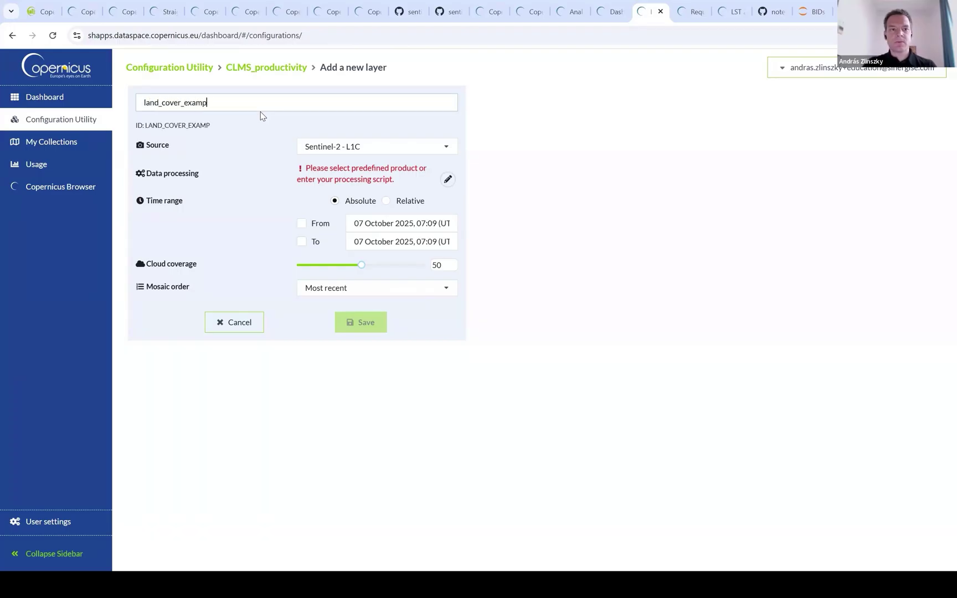
click(416, 151)
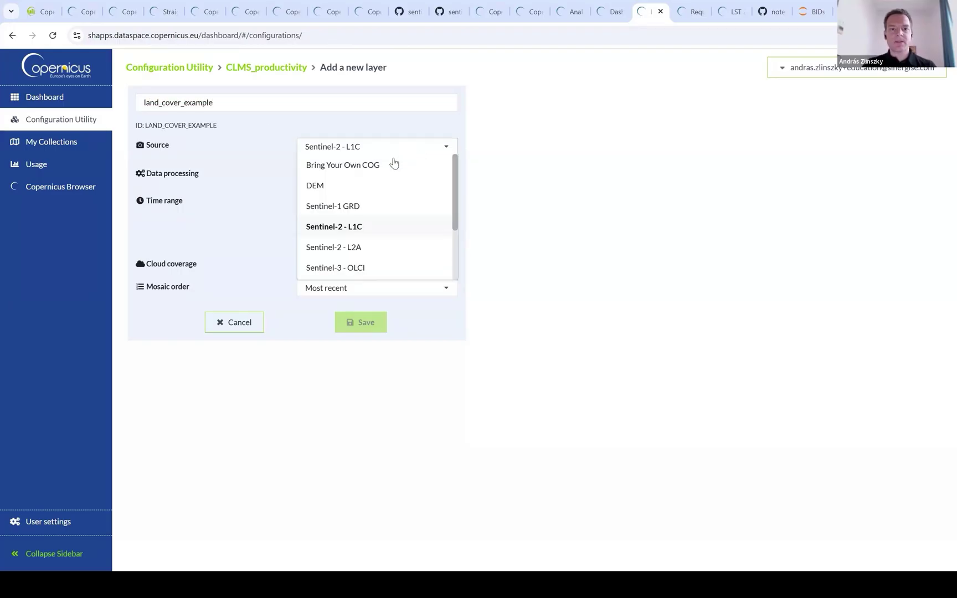
click(383, 167)
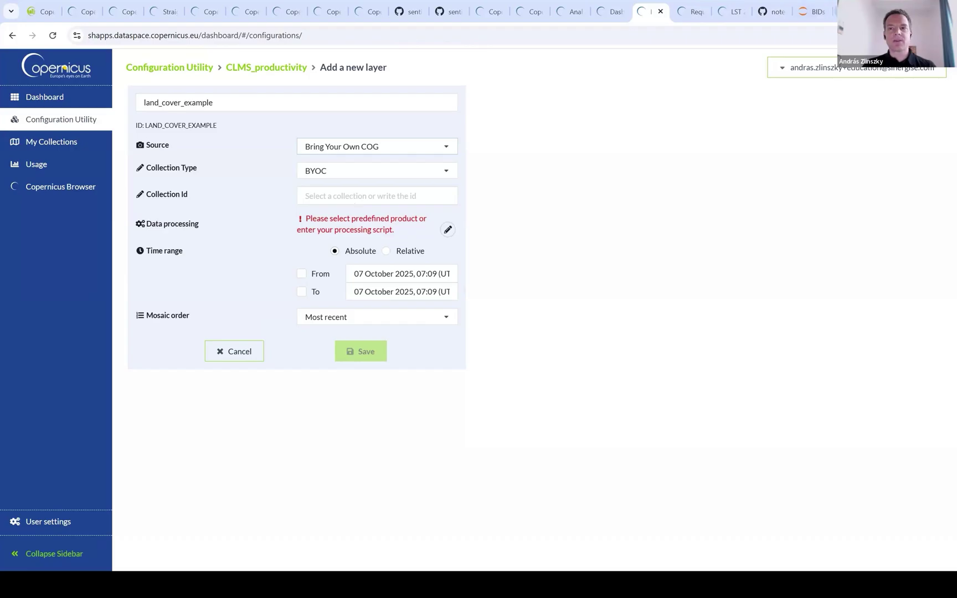
Open the CDSE documentation site in a new tab placed beside the dashboard tab.
key(ctrl+t)
text(doc)
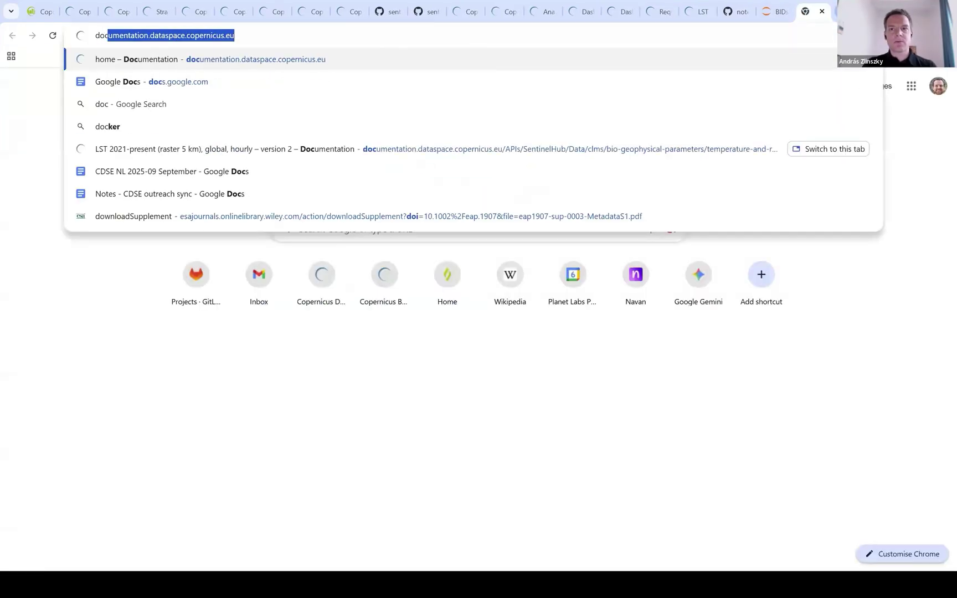
key(Return)
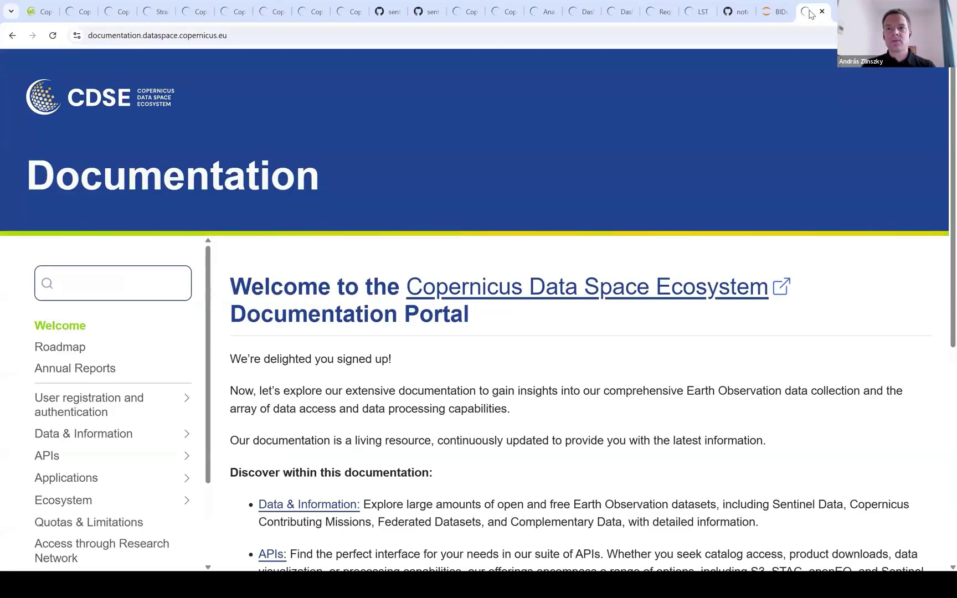
drag(722, 14, 657, 13)
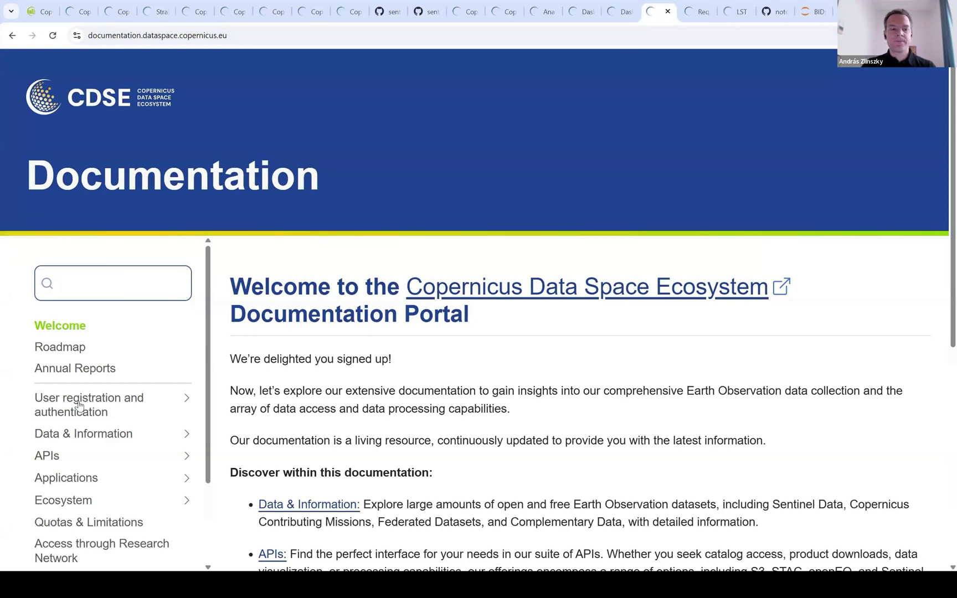
scroll(88, 404, down, 2)
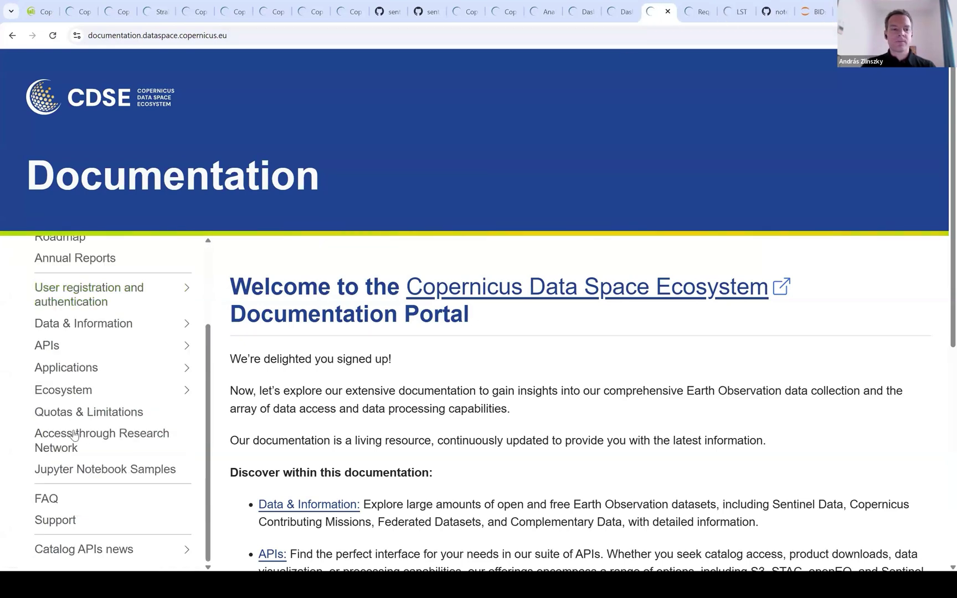
Navigate APIs, Sentinel Hub data collections and CLMS docs to the Land Cover and Land Use Mapping page.
click(56, 351)
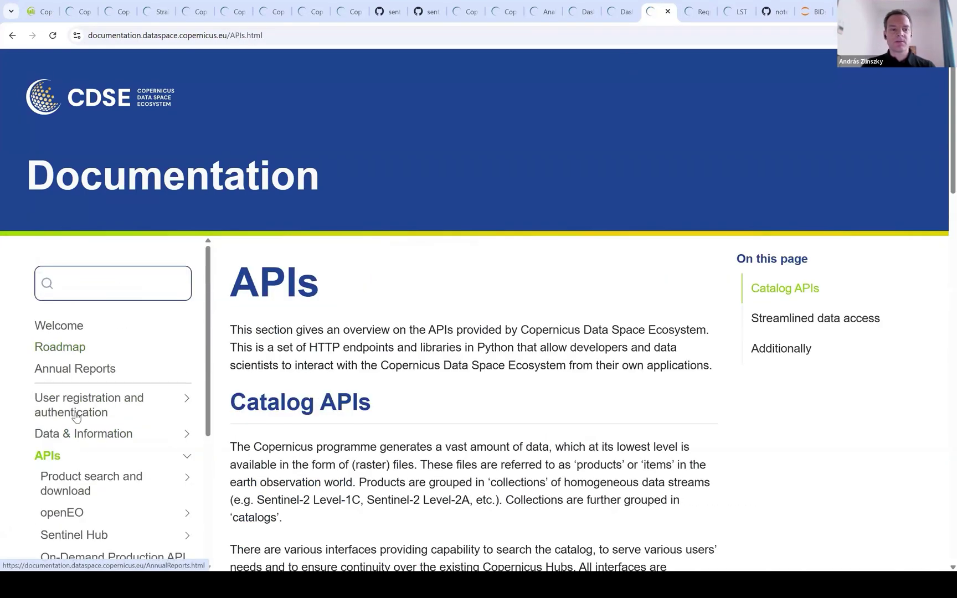
click(71, 317)
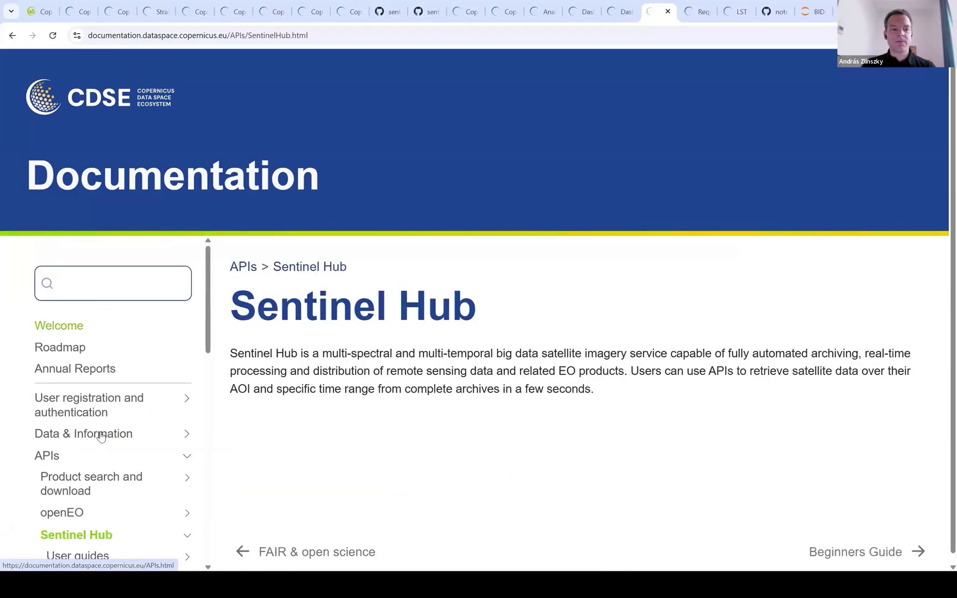
click(62, 466)
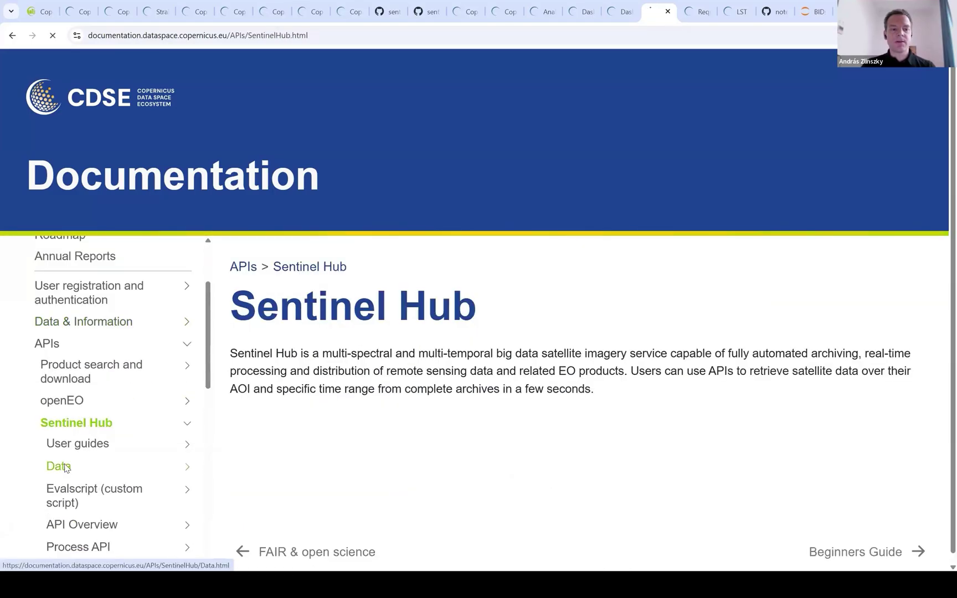
scroll(128, 443, down, 3)
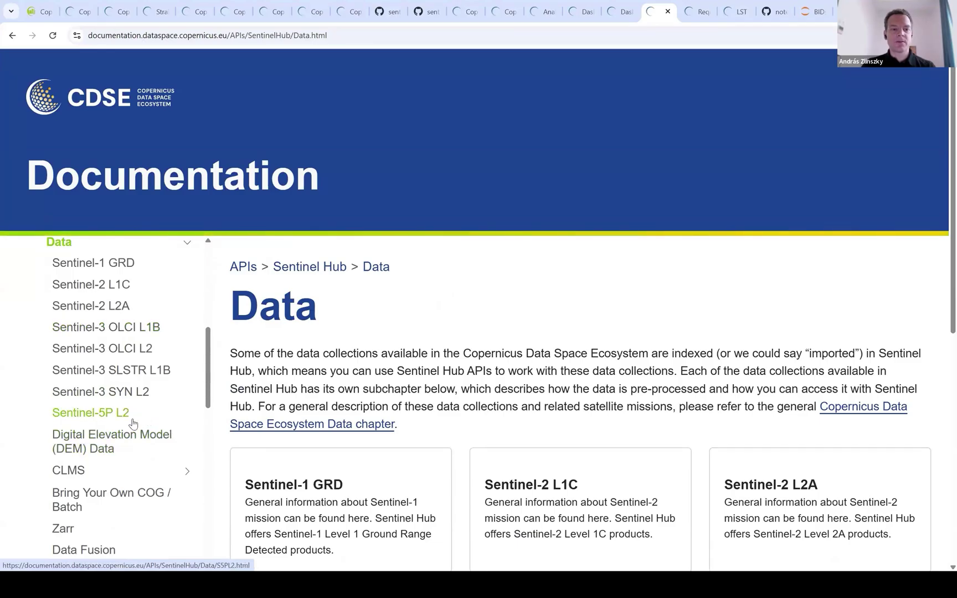
click(81, 472)
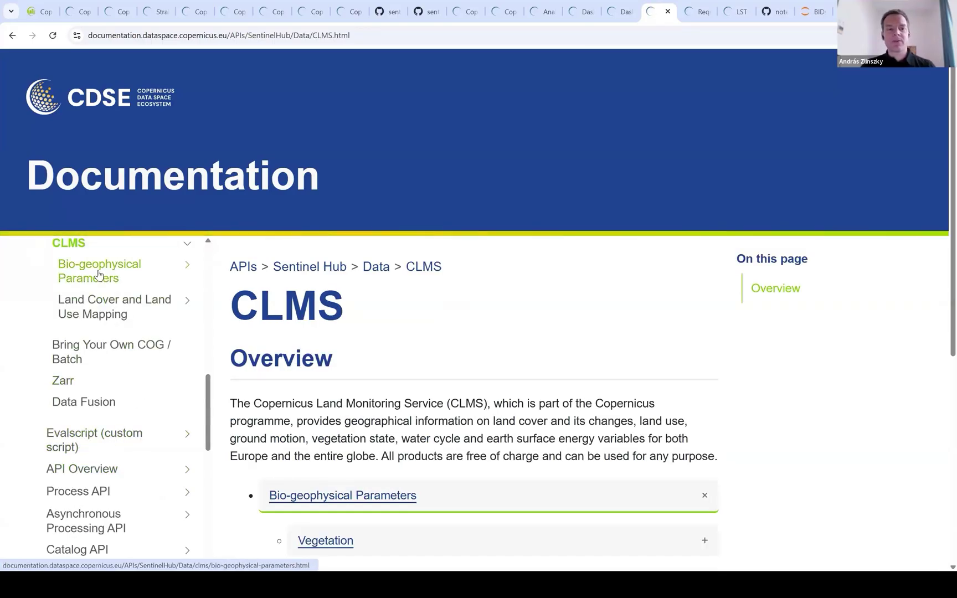
click(105, 309)
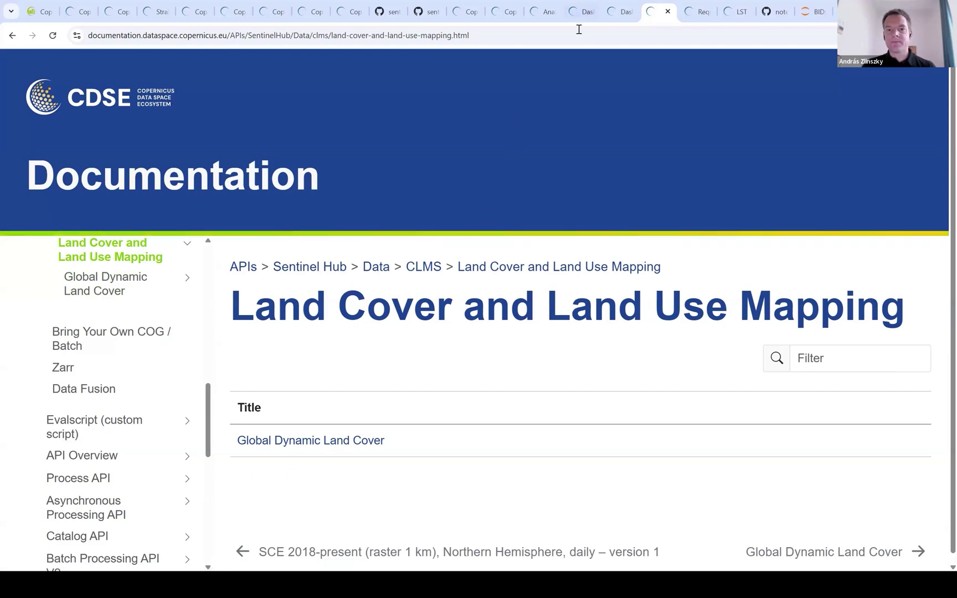
Open the Global Dynamic Land Cover 100 m yearly dataset page and scroll to its Collection ID.
click(620, 11)
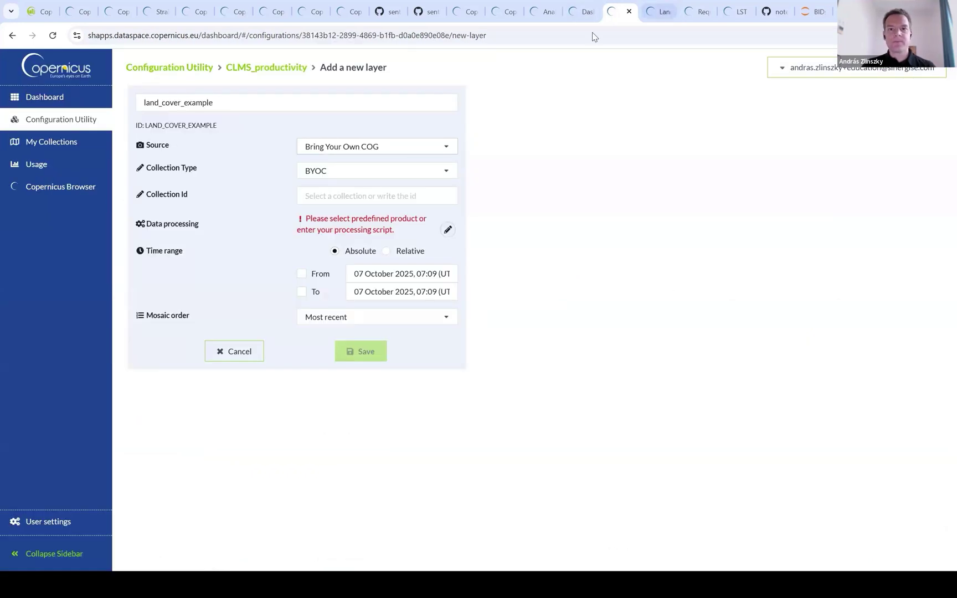
key(ctrl+Tab)
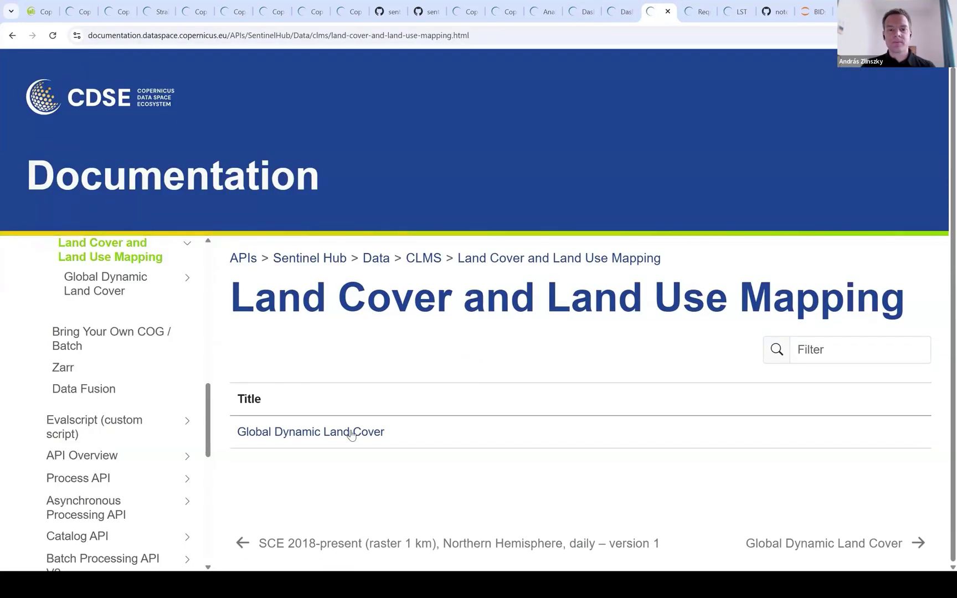
click(350, 436)
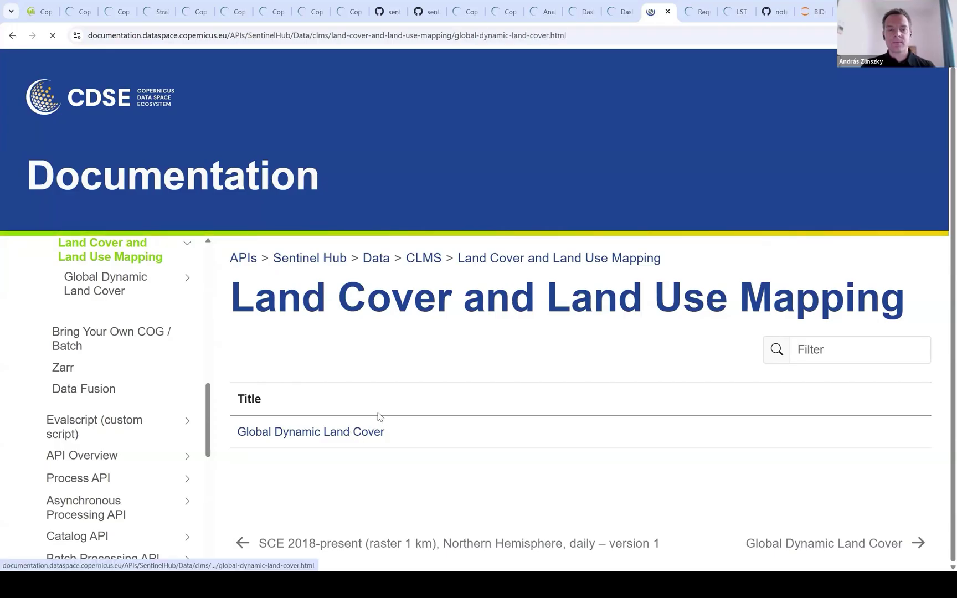
scroll(379, 417, down, 1)
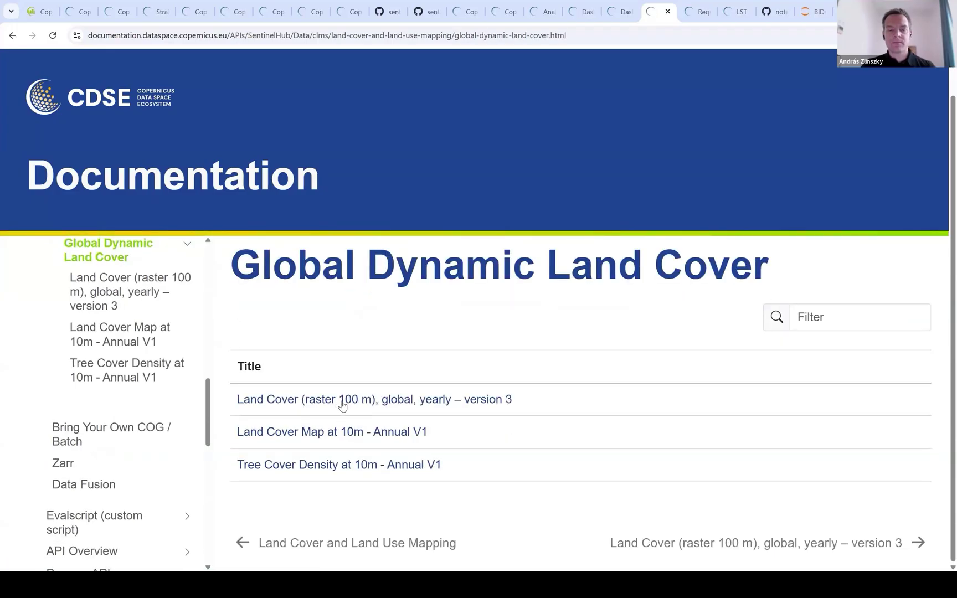
click(343, 405)
scroll(435, 410, down, 5)
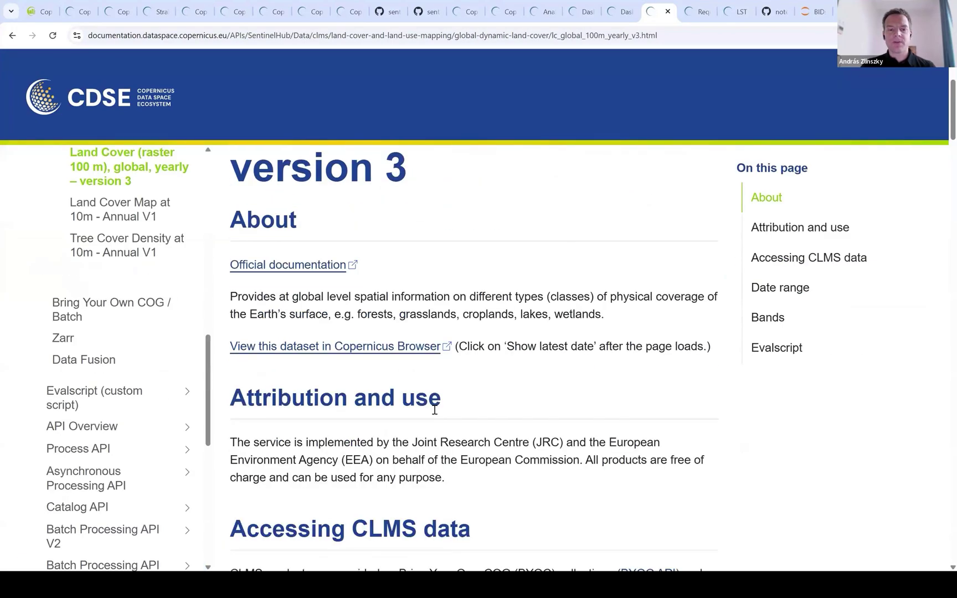
scroll(434, 410, down, 1)
scroll(434, 412, down, 5)
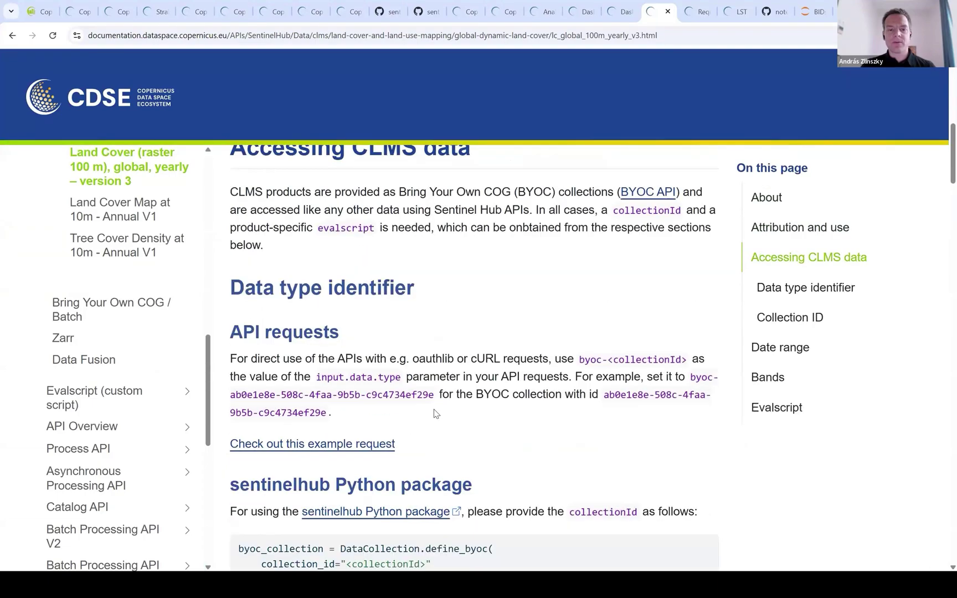
scroll(434, 413, down, 4)
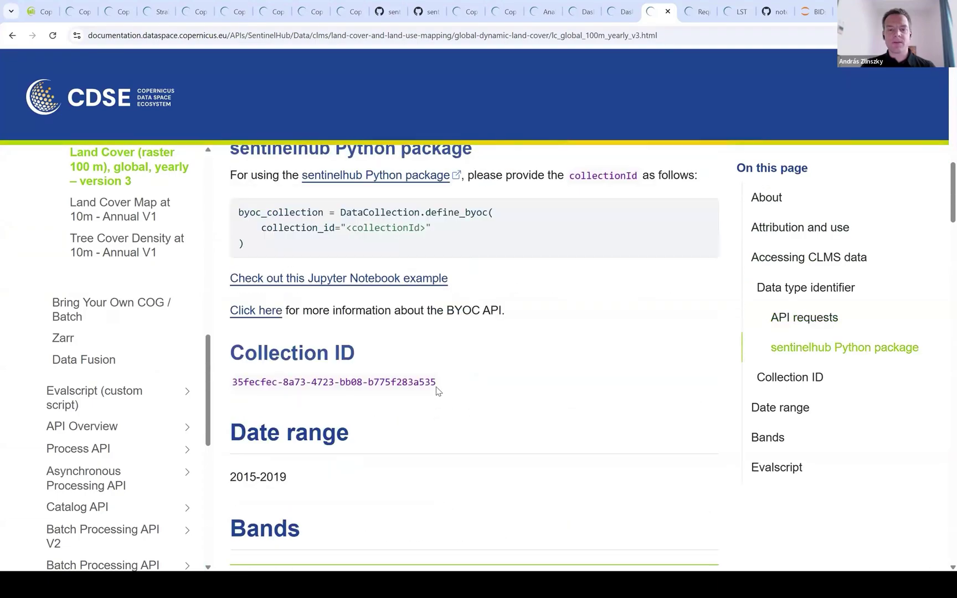
Copy collection ID 35fecfec-8a73-4723-bb08-b775f283a535 and select the dashboard's Collection Id field.
drag(435, 382, 233, 375)
key(ctrl+c)
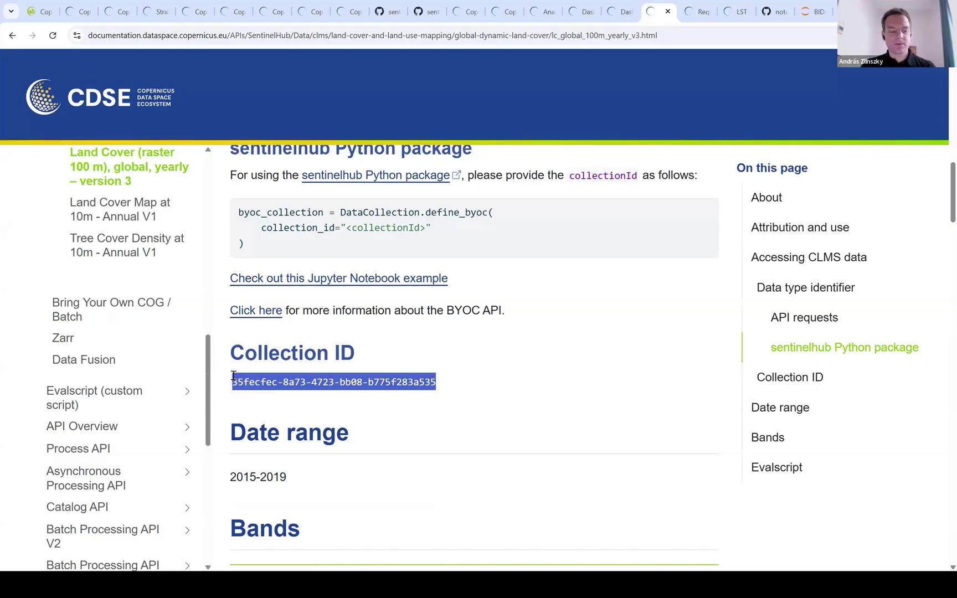
click(633, 21)
click(337, 195)
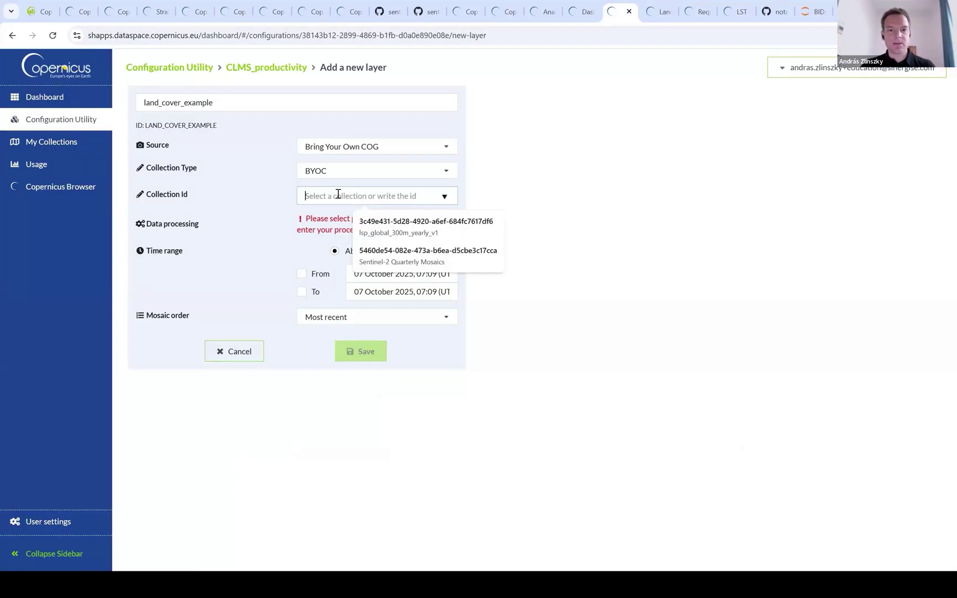
Paste the land cover collection ID into land_cover_example's Collection Id and open its custom script editor.
key(ctrl+v)
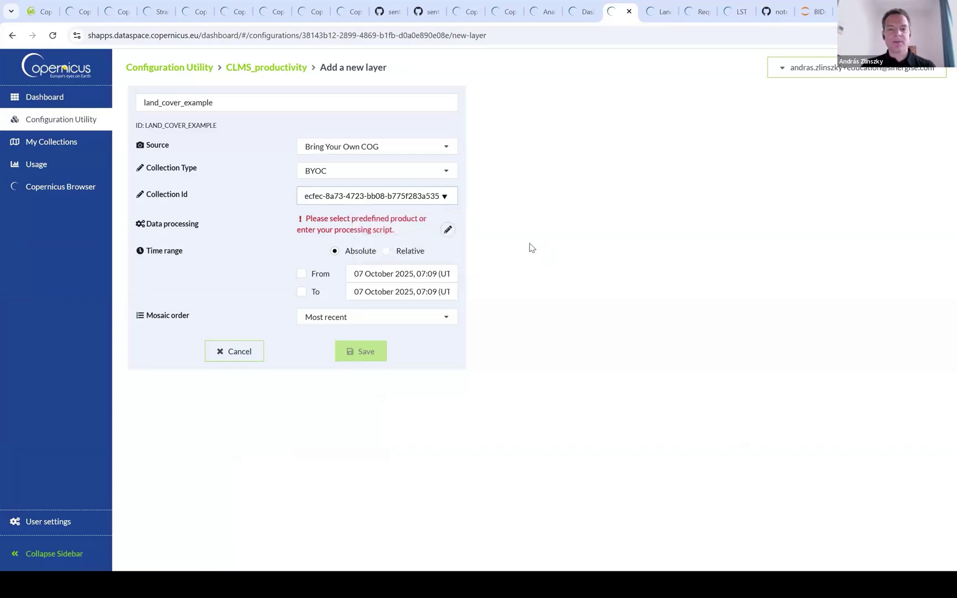
click(448, 230)
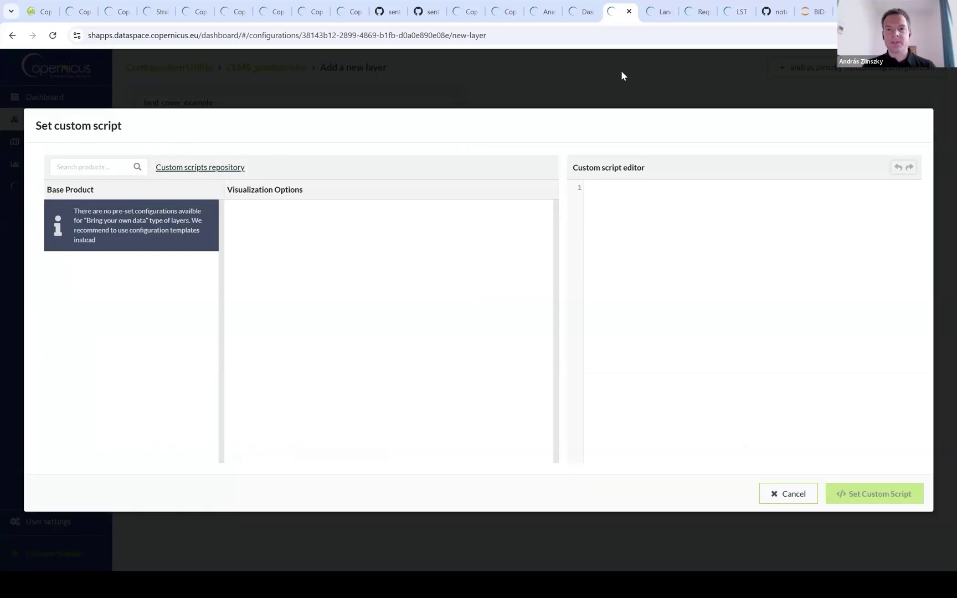
click(387, 11)
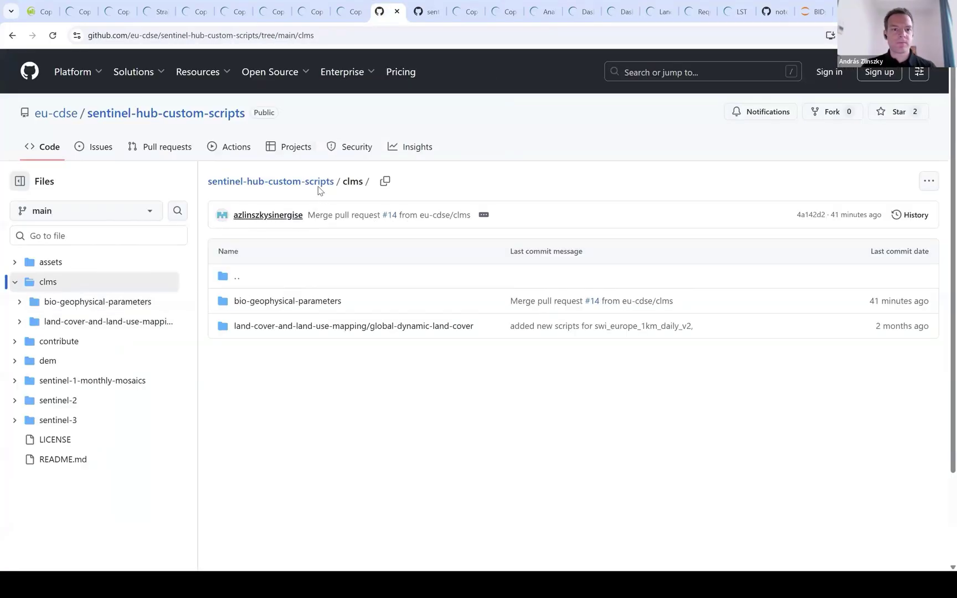
Browse to global-dynamic-land-cover/lc_global_100m_yearly_v3/scripts and view Discrete_Classification.js as raw text.
click(279, 326)
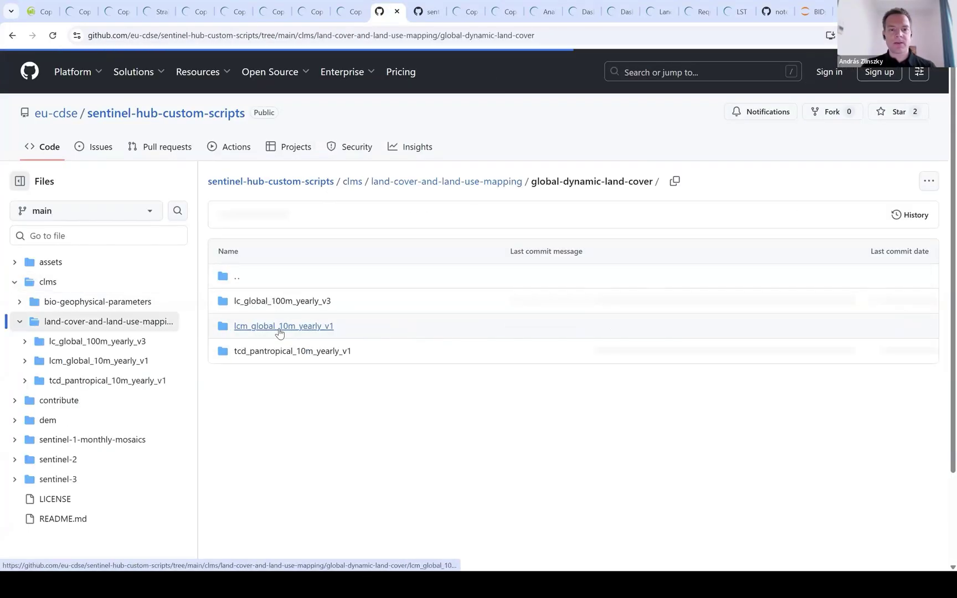
click(293, 302)
click(246, 302)
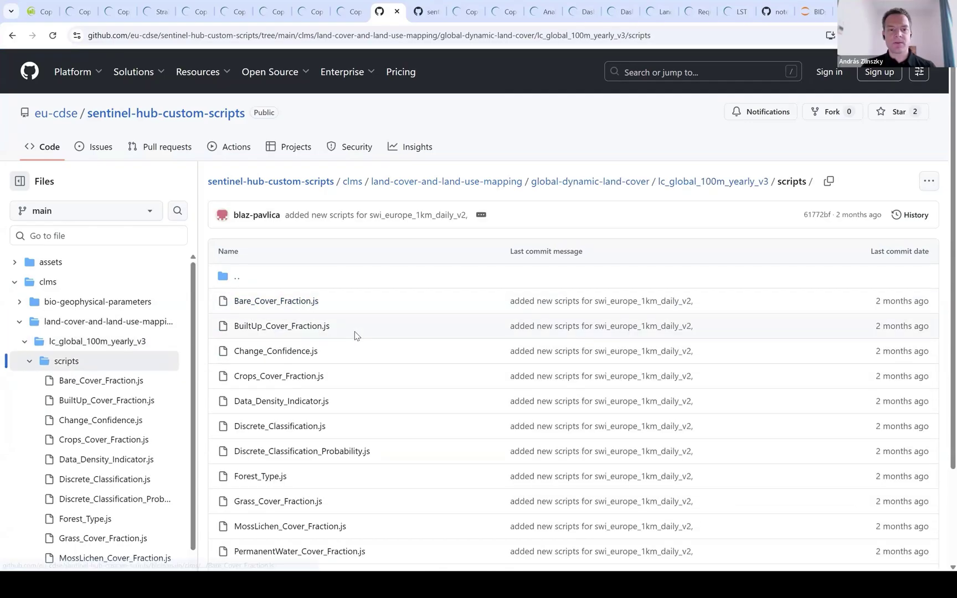
scroll(354, 335, down, 2)
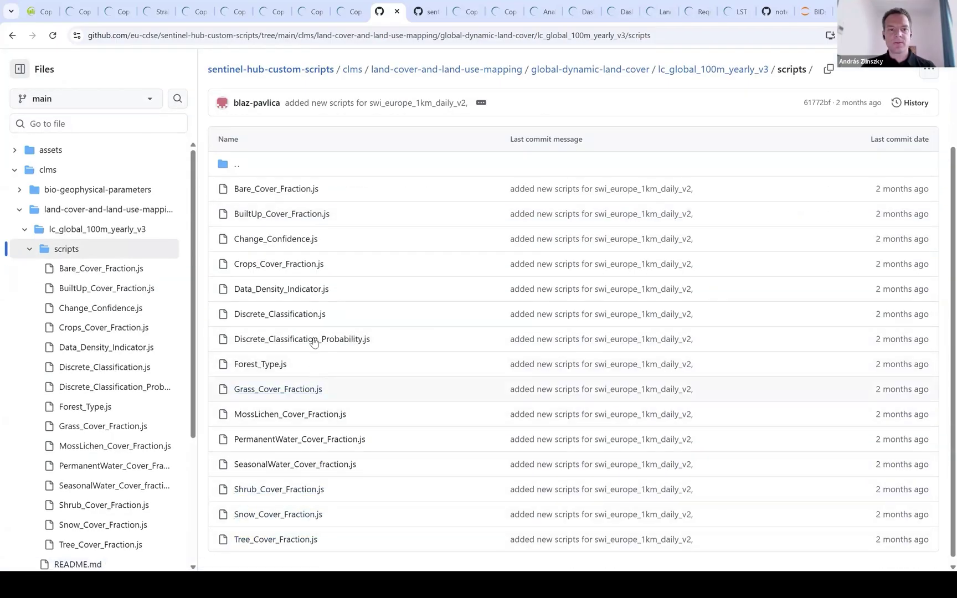
click(297, 315)
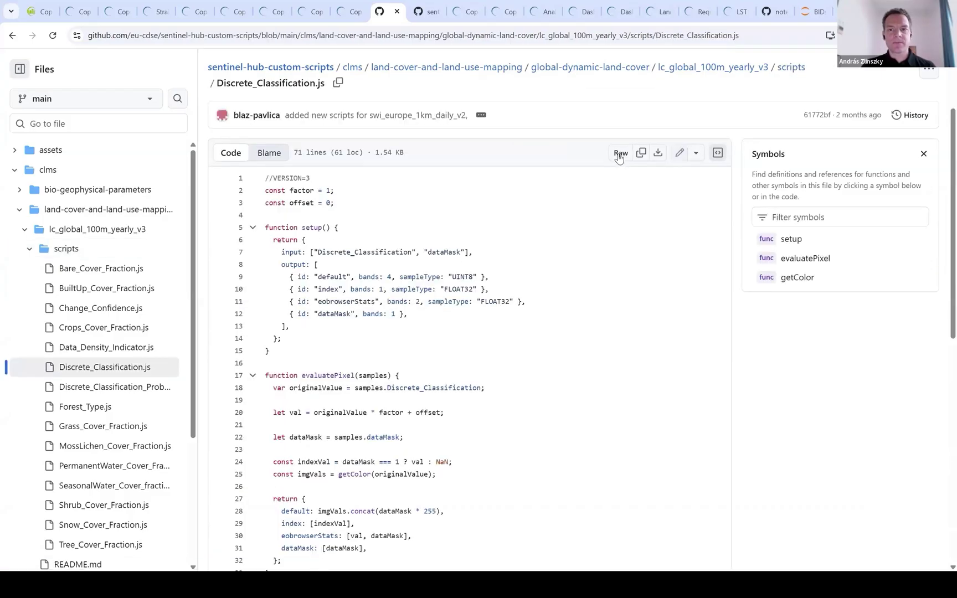
click(619, 155)
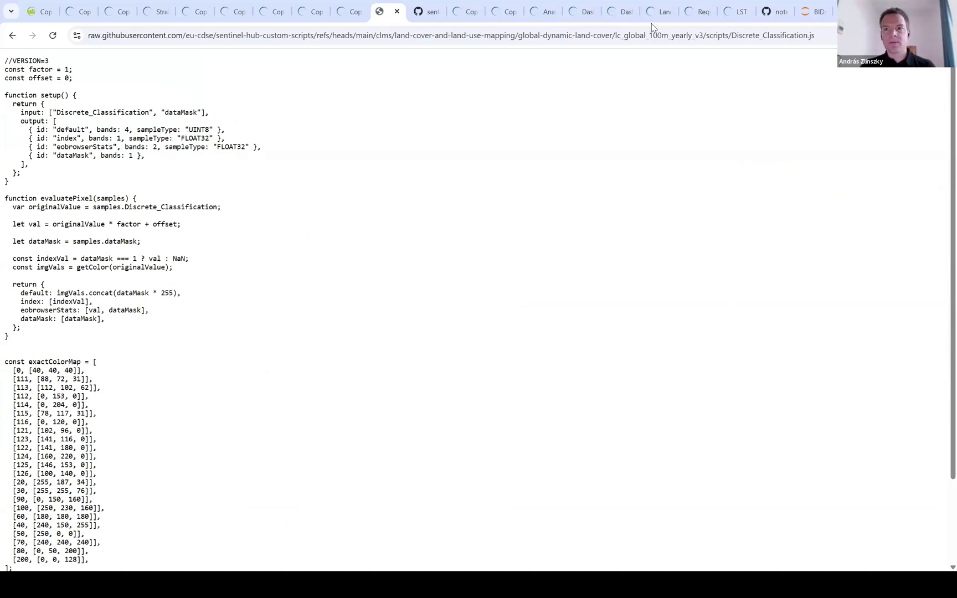
Paste the Discrete_Classification script as land_cover_example's custom script, save it, and expand the layer.
click(620, 11)
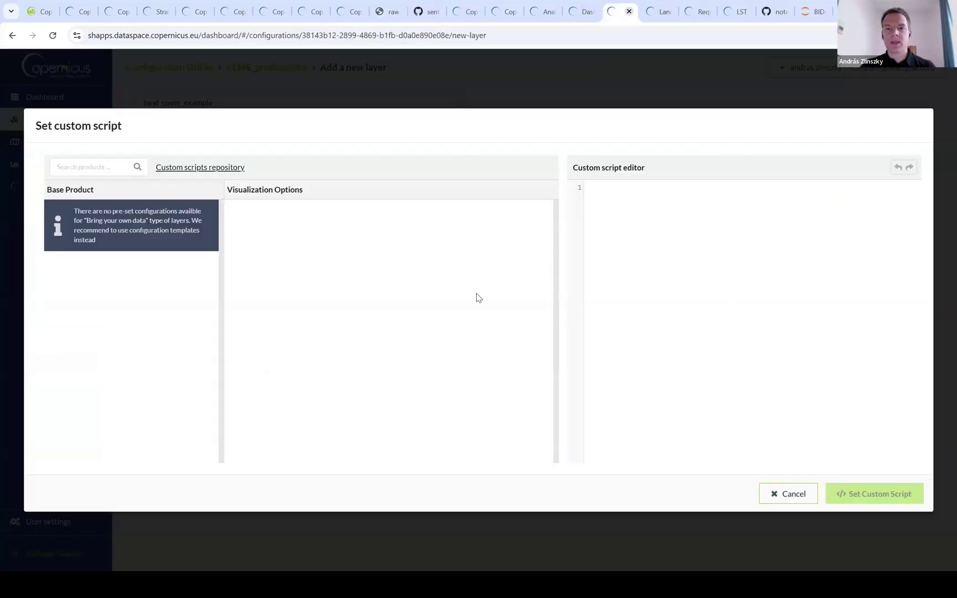
click(640, 244)
key(ctrl+v)
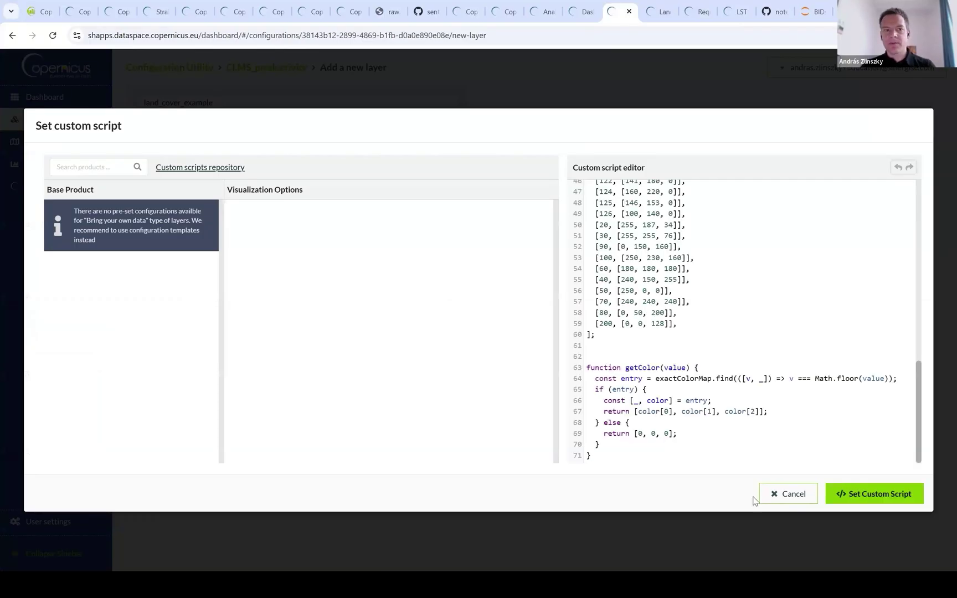
click(847, 491)
click(443, 189)
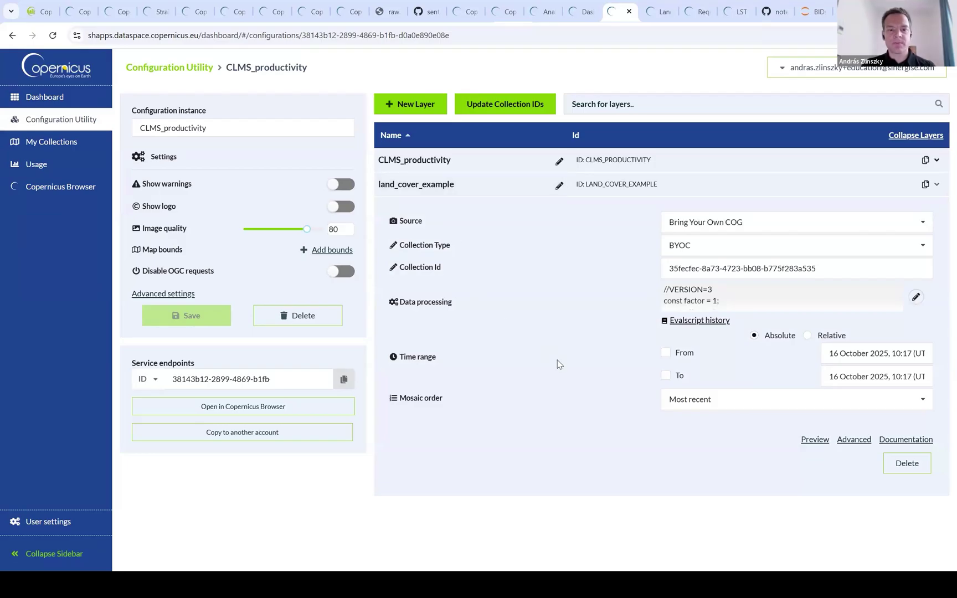
click(815, 440)
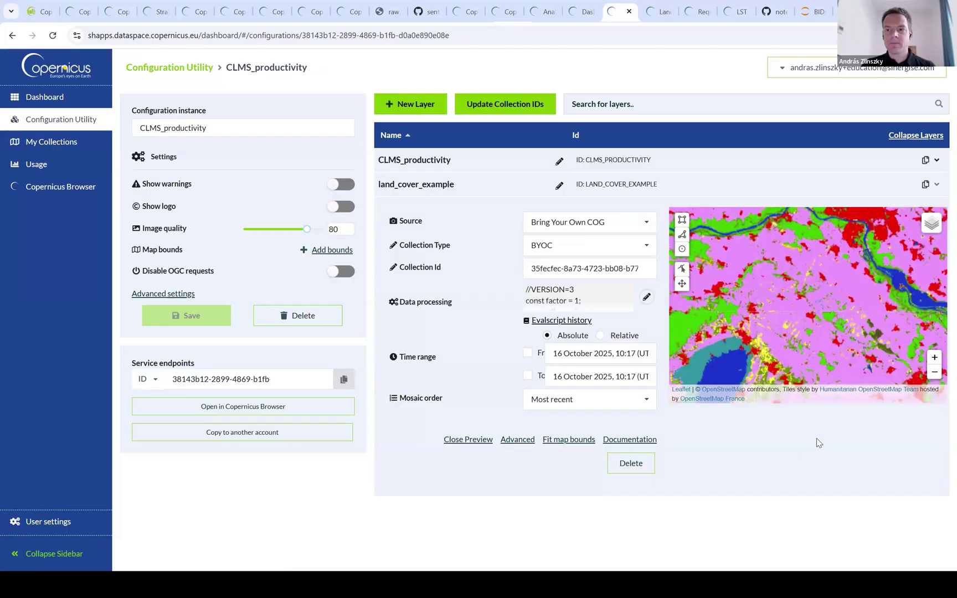
mouse_move(807, 311)
mouse_down()
mouse_move(764, 311)
mouse_move(802, 318)
mouse_move(806, 308)
mouse_up()
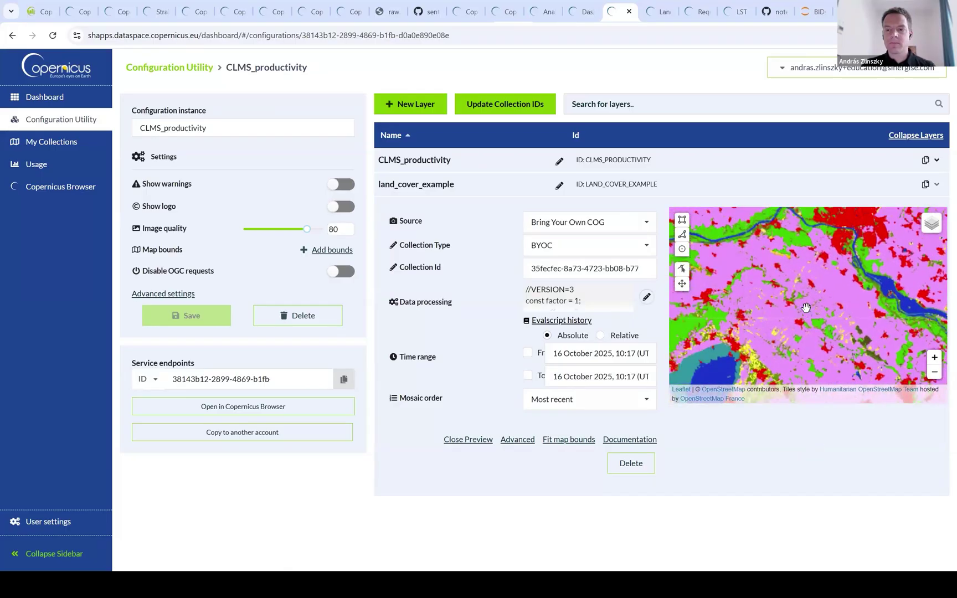
click(935, 371)
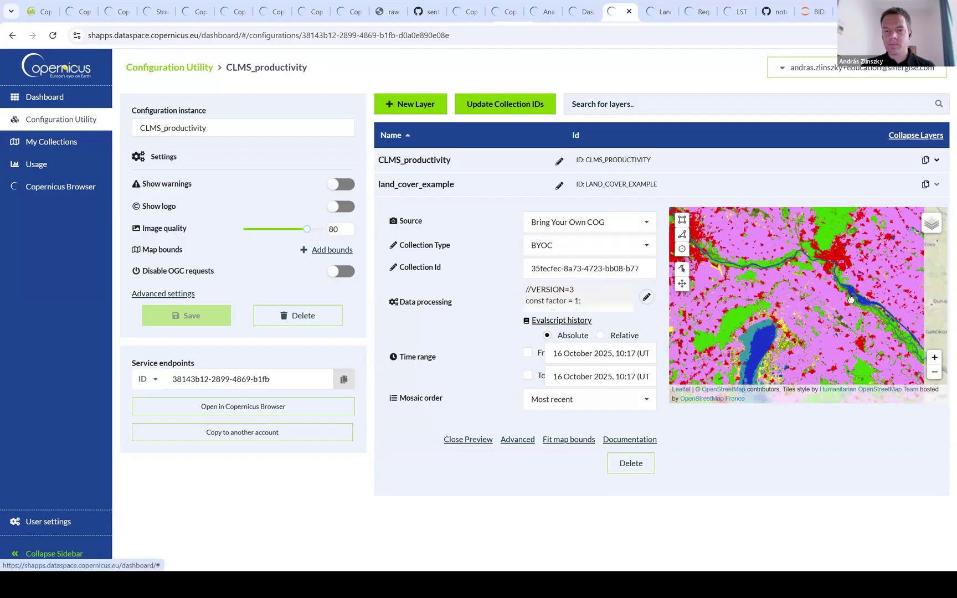
drag(868, 310, 840, 295)
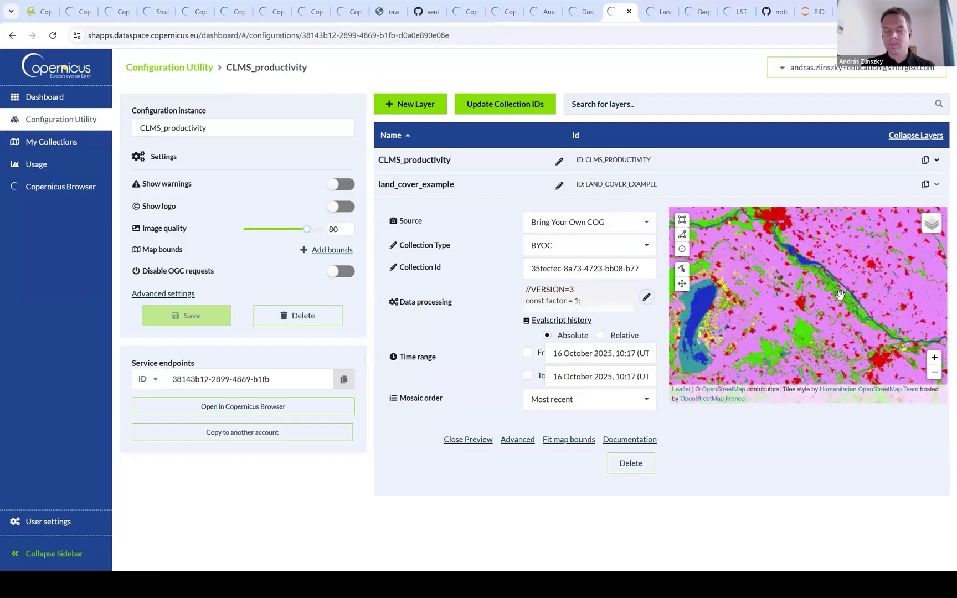
click(467, 441)
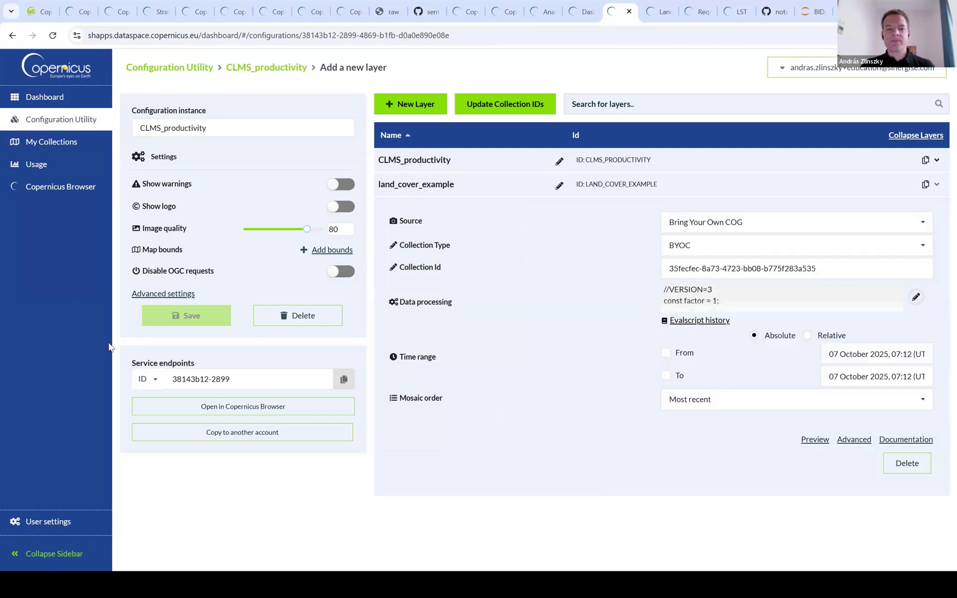
Inspect the Service endpoints ID type list, then move to the Requests Builder.
click(153, 382)
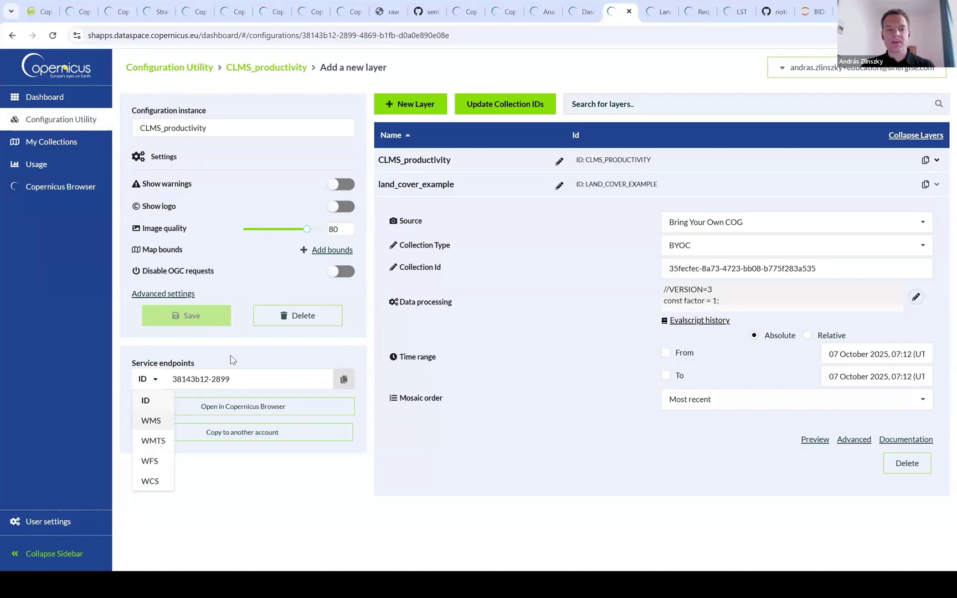
click(150, 382)
click(150, 382)
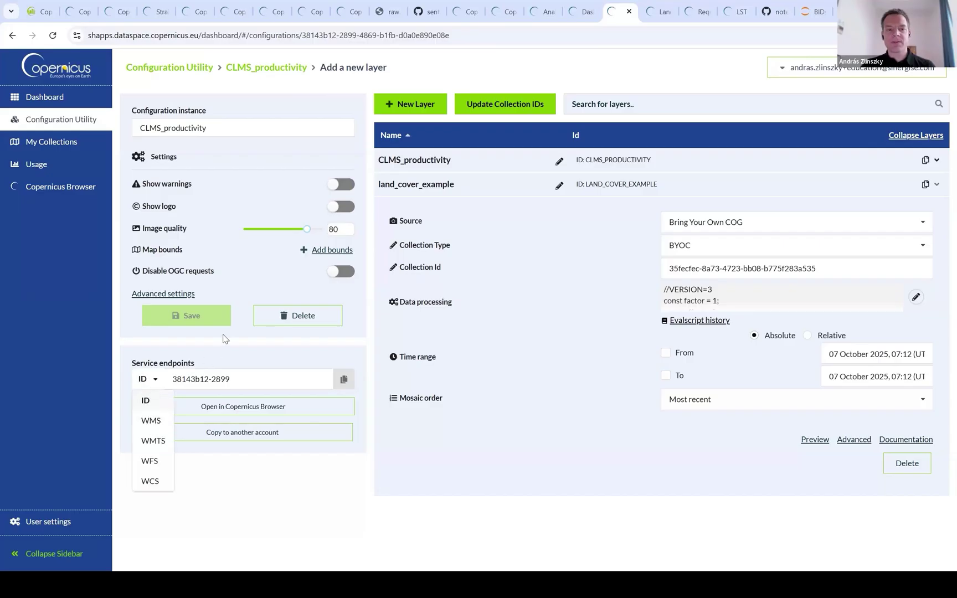
click(226, 353)
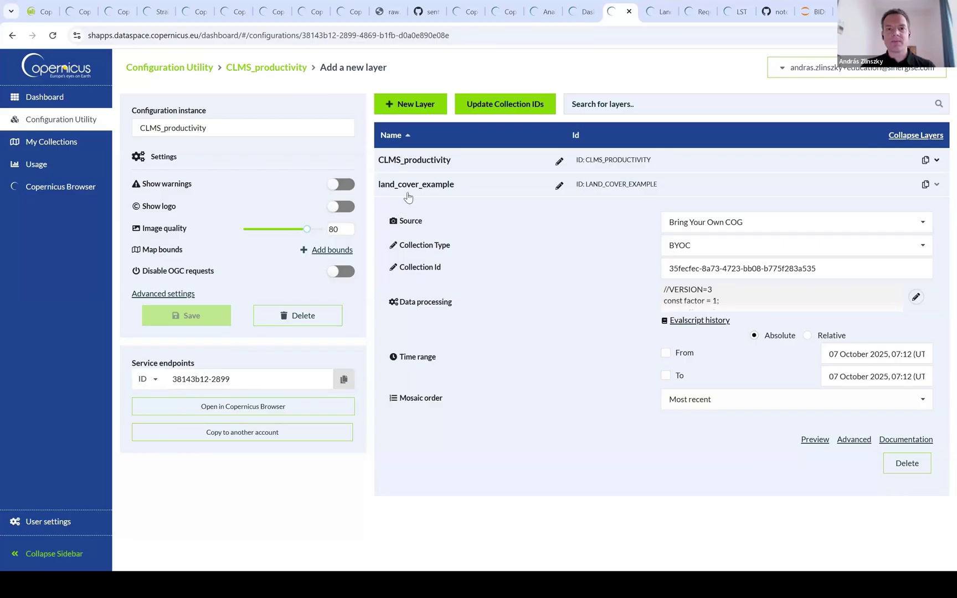
click(699, 11)
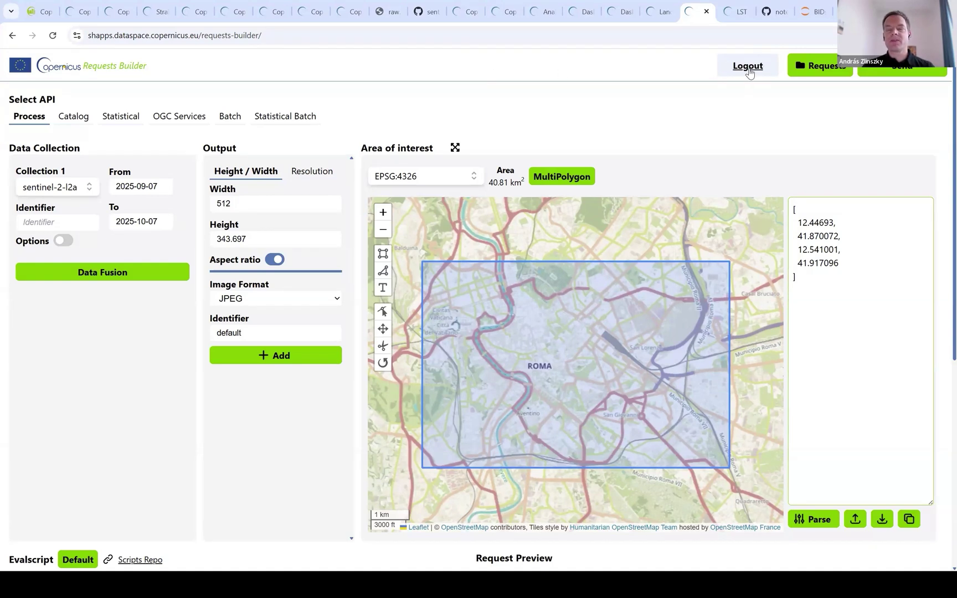
Switch to the Statistical API and replace the area with a pasted WKT polygon around Riga.
click(126, 121)
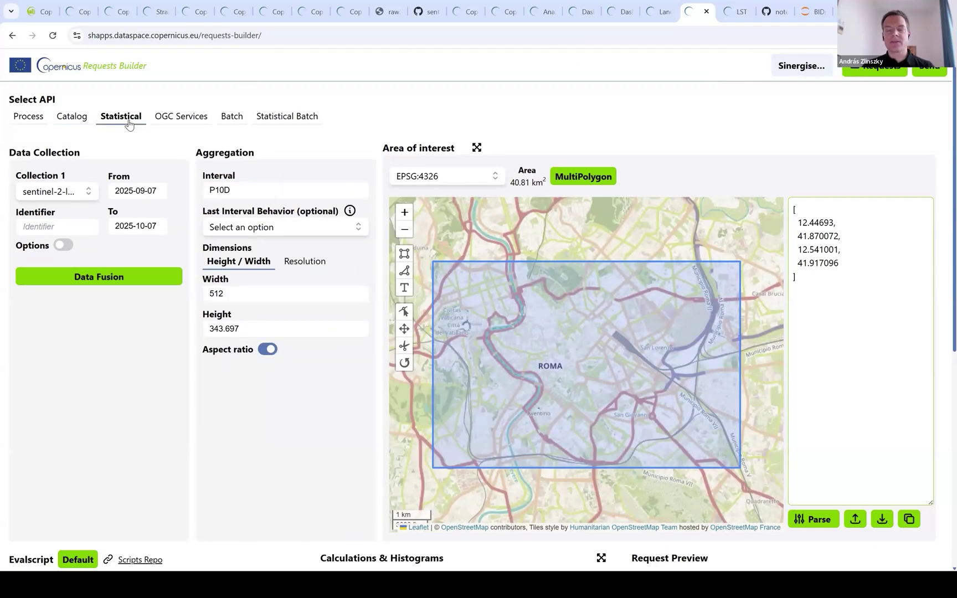
click(786, 214)
key(ctrl+a)
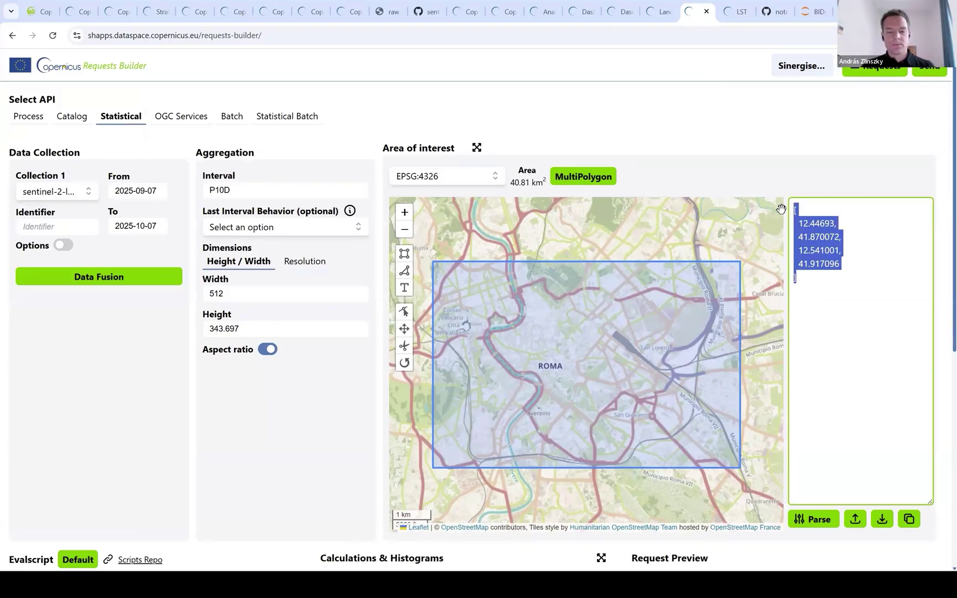
text(POLYGON ((23.348554 56.419978,25.107359 56.419978,25.107359 57.124314,23.348554 57.124314,23.348554 56.419978)))
click(802, 518)
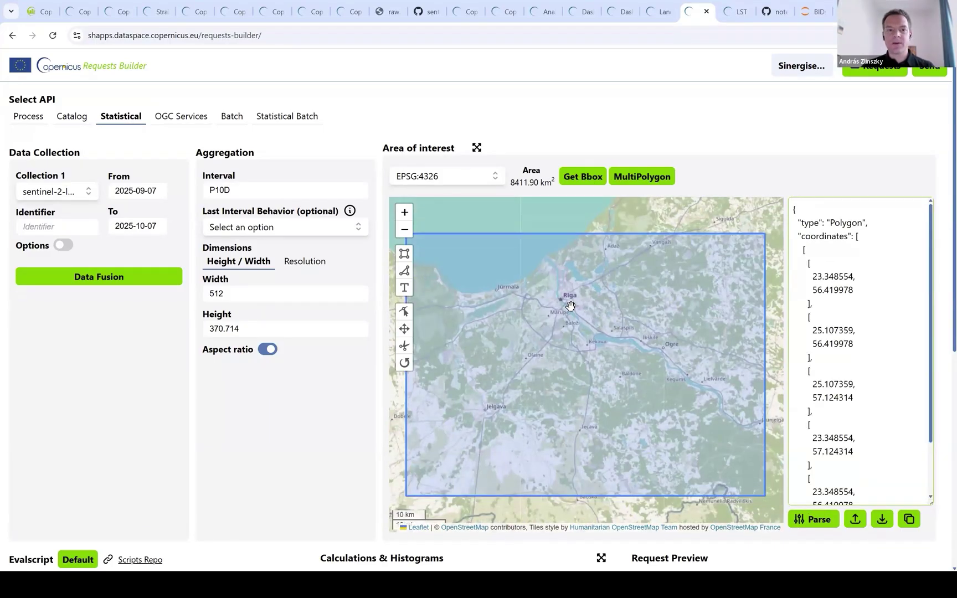
Set Collection 1's data source to Bring your own COG.
click(53, 194)
scroll(69, 271, down, 1)
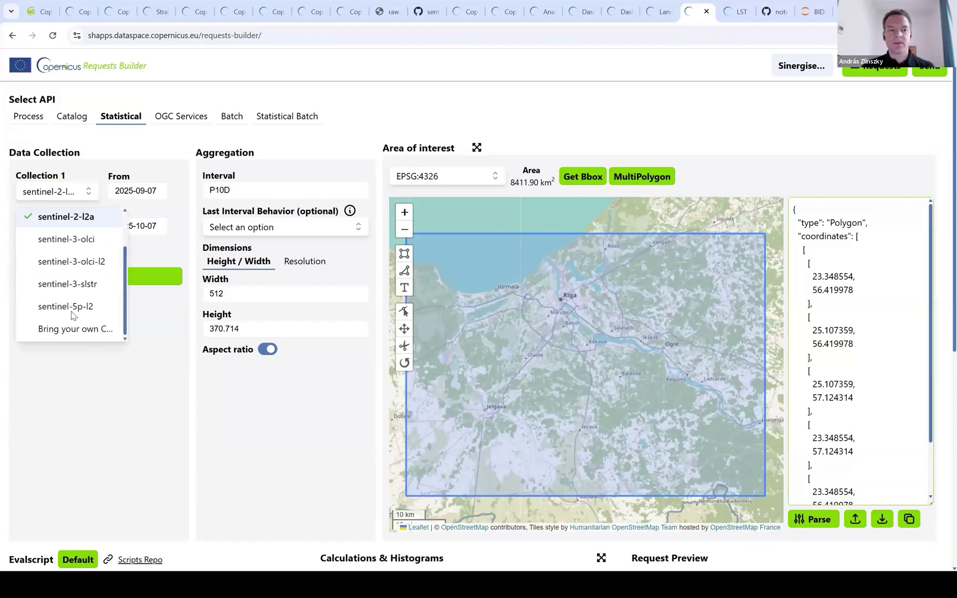
click(81, 330)
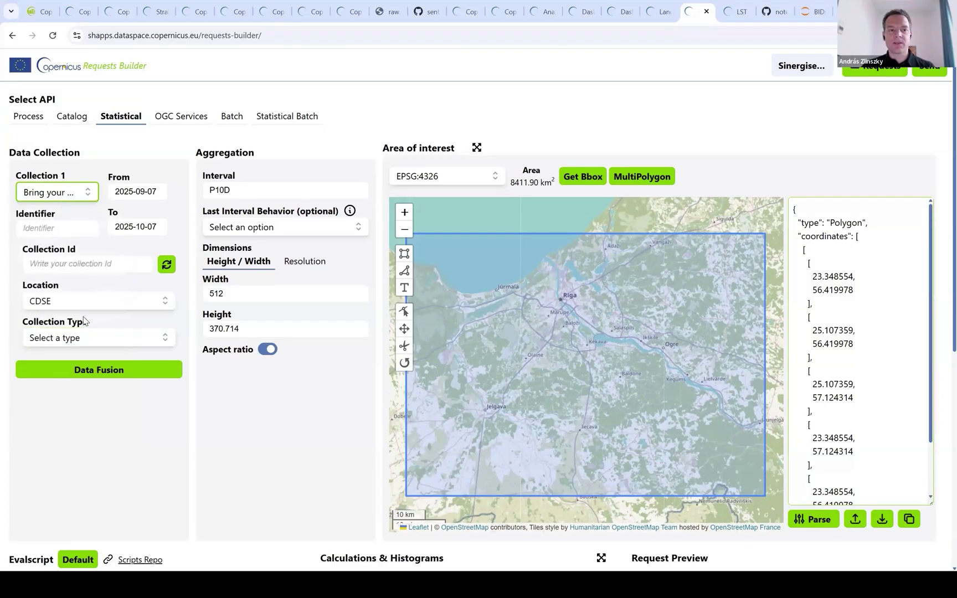
Copy LST collection ID 41dad7d0-e730-45fe-a974-a9c718fd08af from the docs into Collection Id.
click(736, 13)
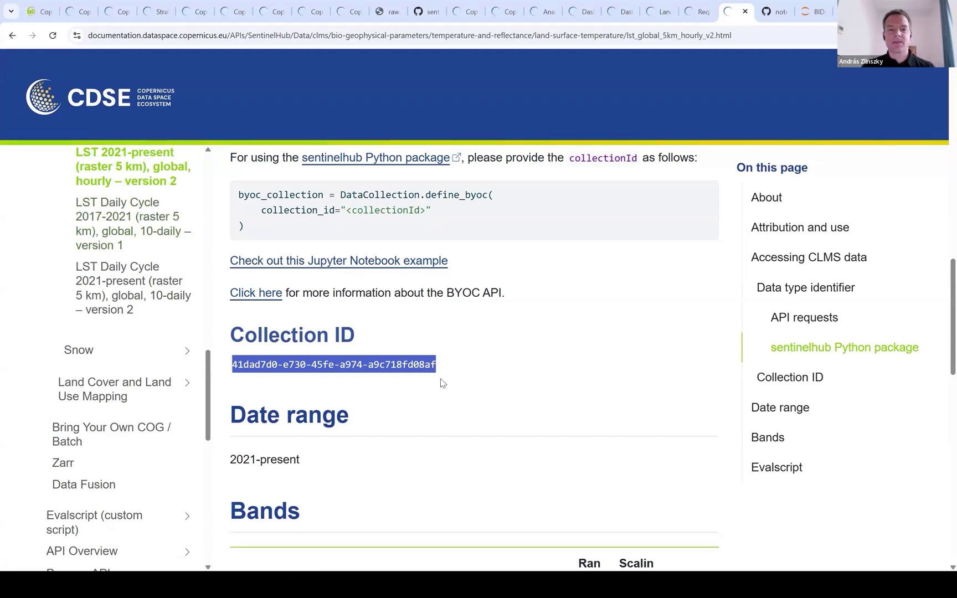
scroll(449, 370, up, 7)
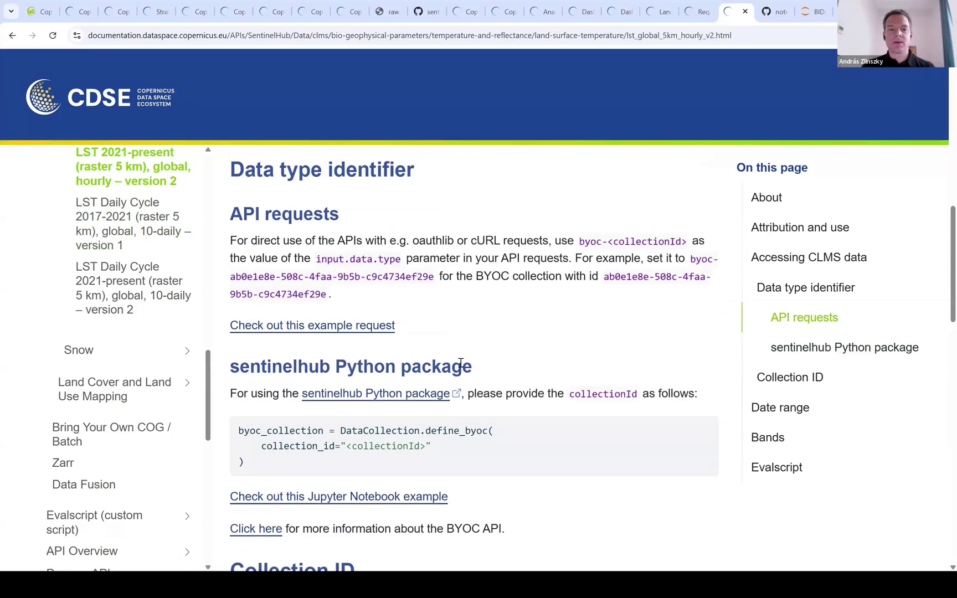
scroll(459, 367, up, 2)
scroll(459, 366, down, 6)
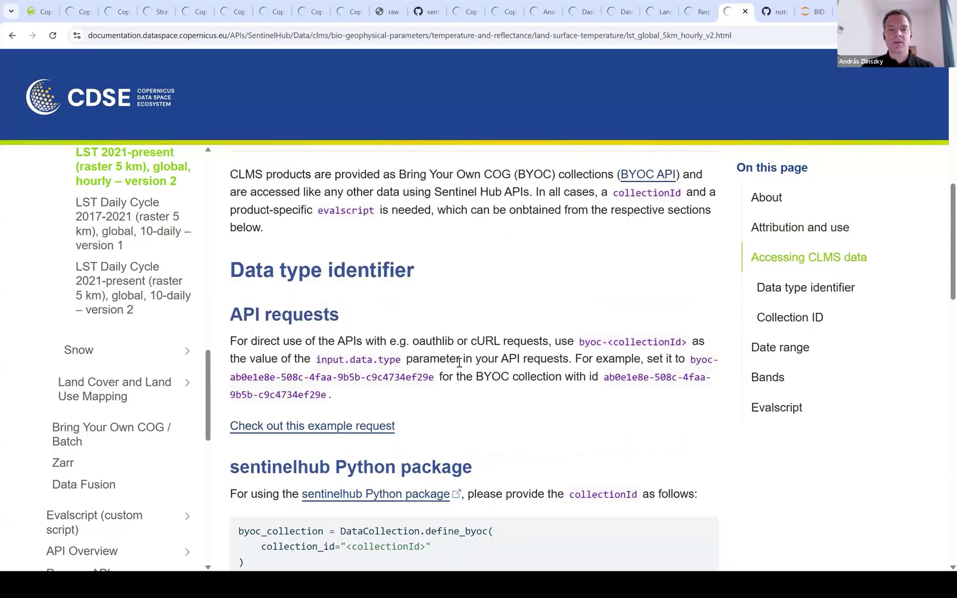
scroll(459, 363, down, 2)
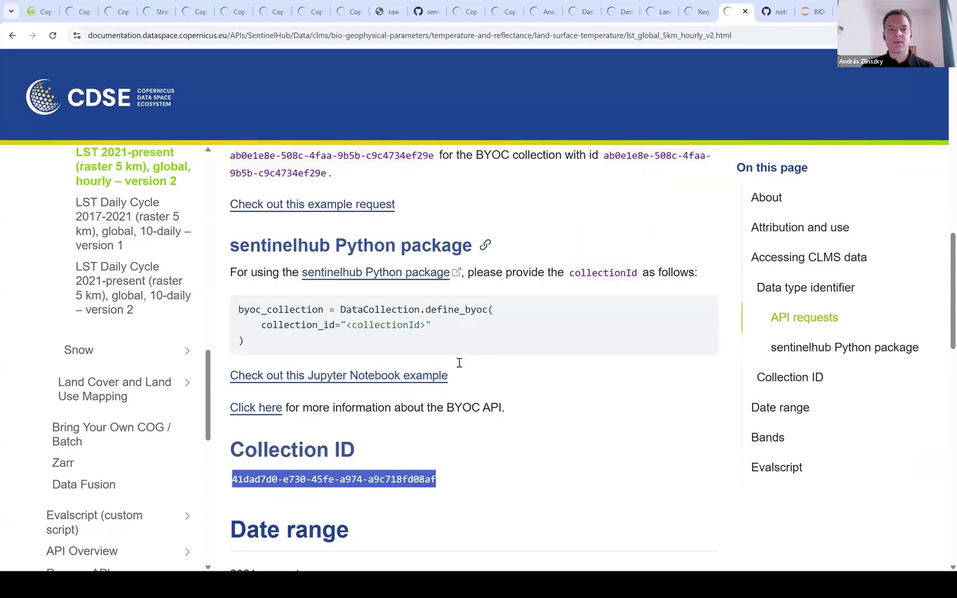
scroll(459, 363, up, 13)
scroll(459, 363, down, 15)
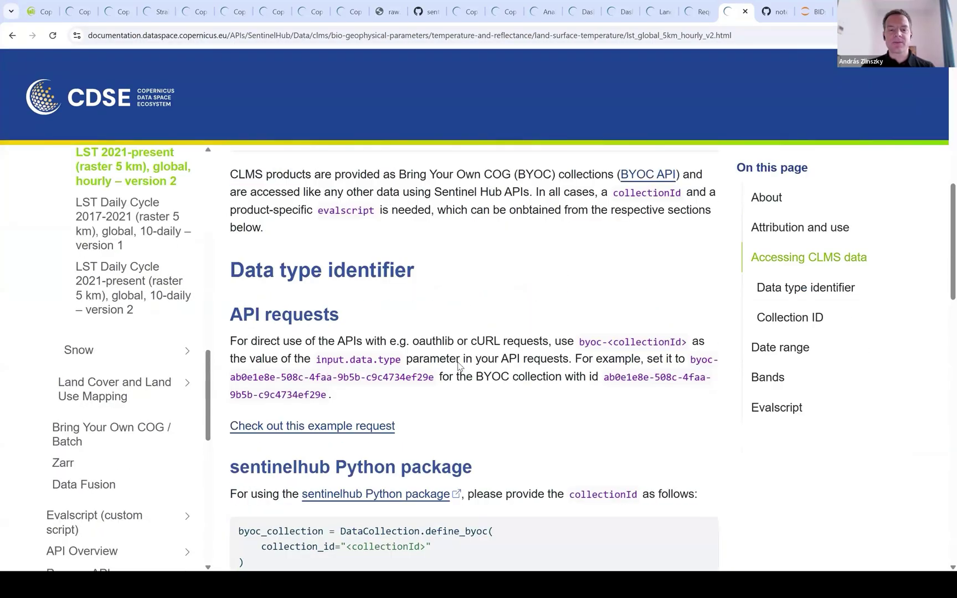
triple_click(387, 363)
key(ctrl+Page_Up)
click(65, 263)
key(ctrl+v)
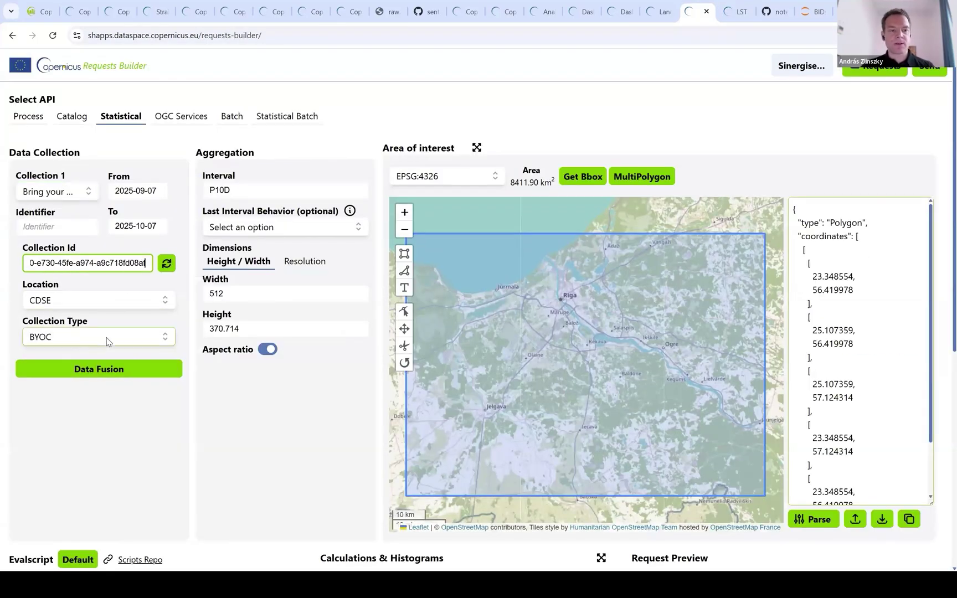
Confirm the collection ID entry, scroll the request form, and go to the CLMS notebook tab.
click(286, 431)
scroll(286, 430, down, 6)
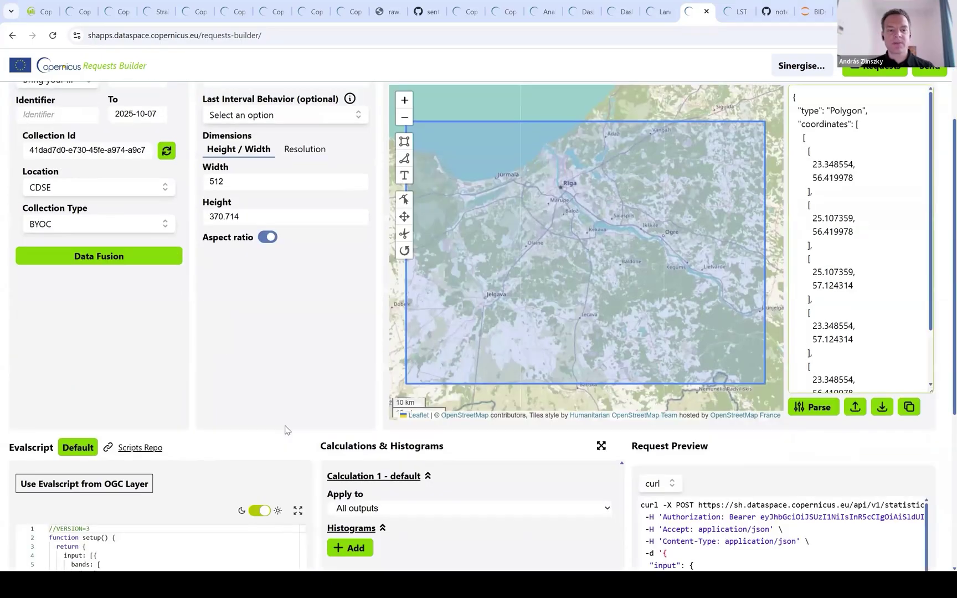
click(772, 11)
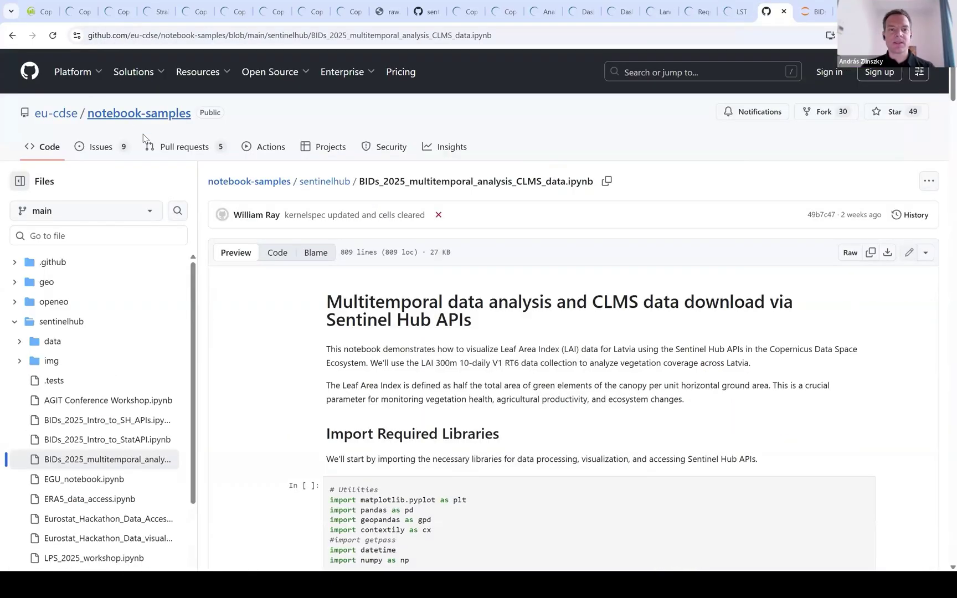
Open the raw celsius.js evalscript on GitHub, then return to the Requests Builder evalscript editor.
scroll(242, 349, down, 2)
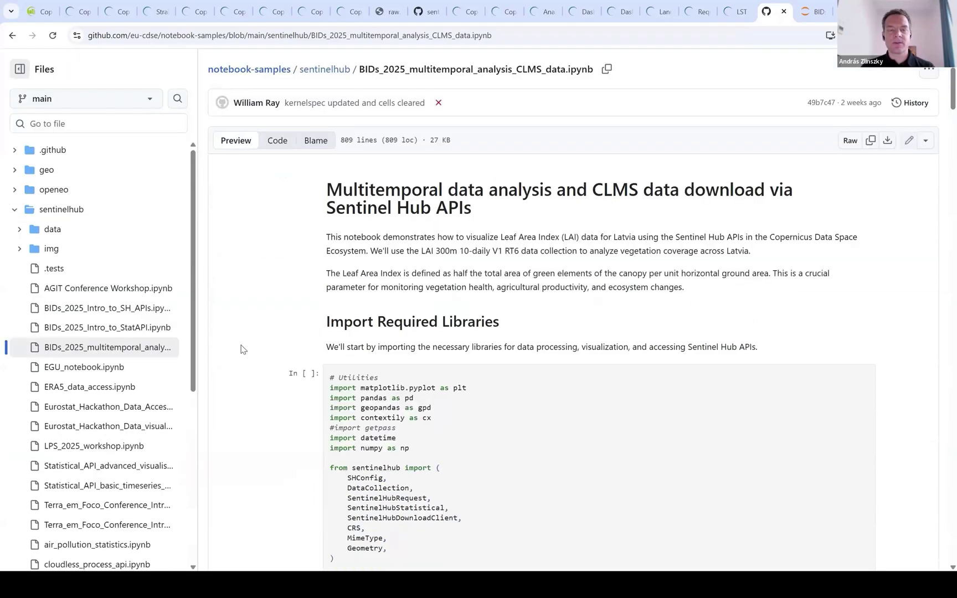
scroll(242, 347, up, 2)
click(696, 11)
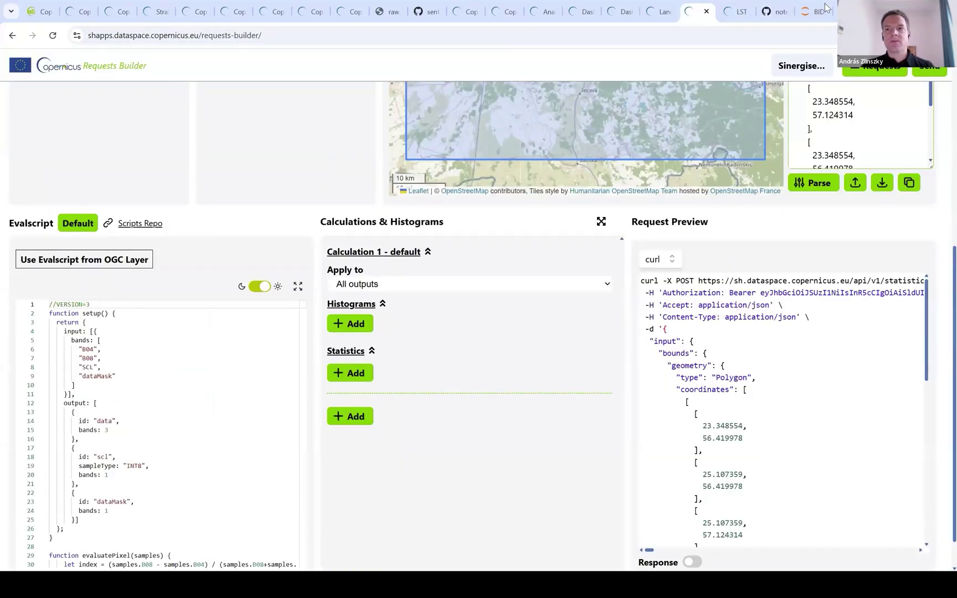
click(422, 11)
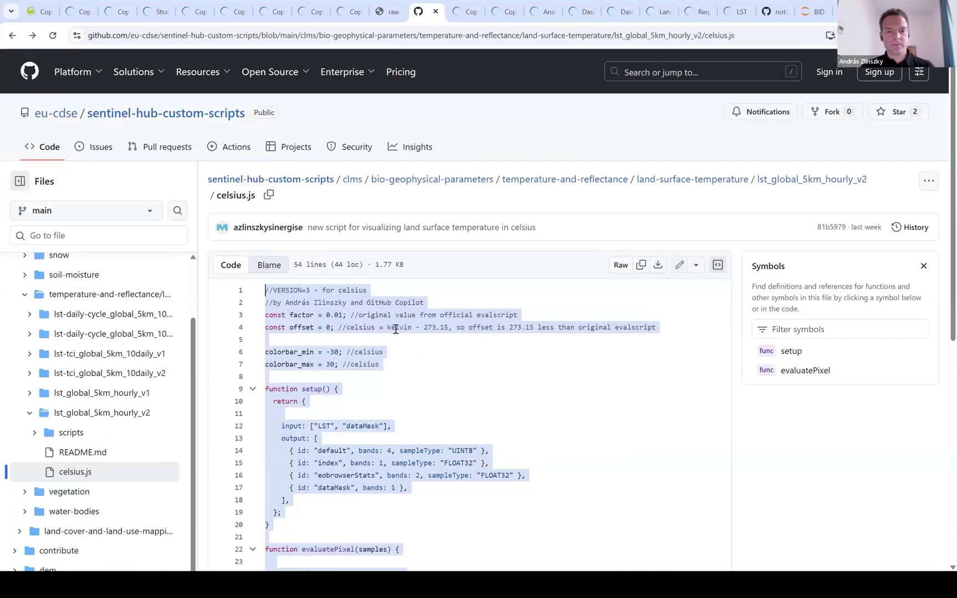
click(612, 269)
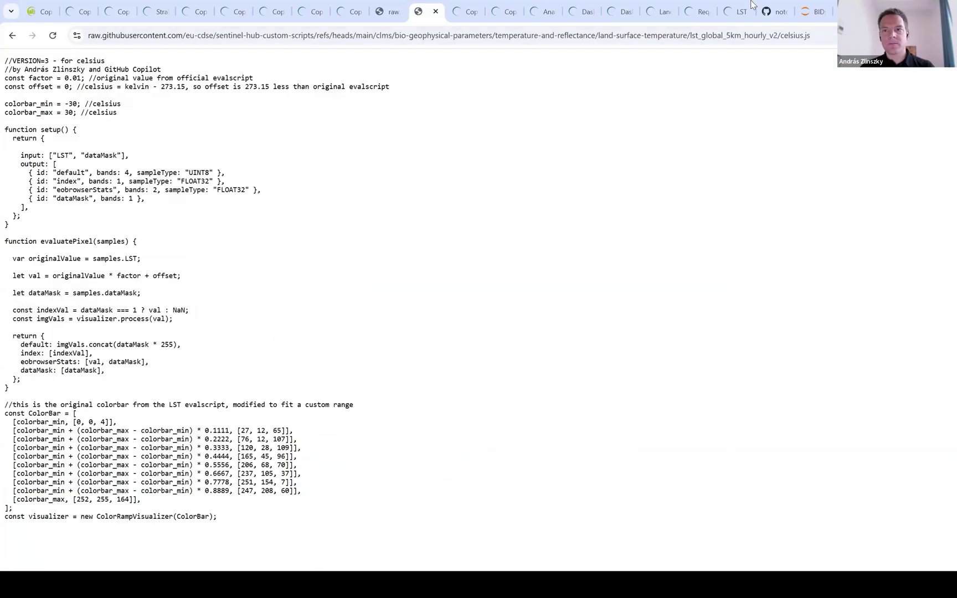
click(696, 11)
click(122, 346)
Replace the default evalscript with the copied celsius.js LST script.
key(ctrl+a)
key(ctrl+v)
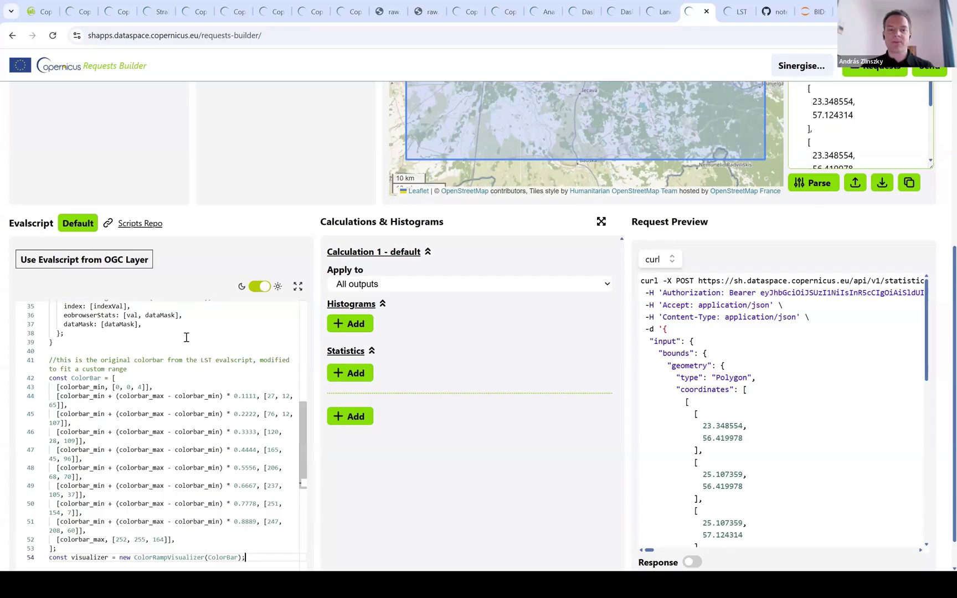
scroll(186, 337, down, 1)
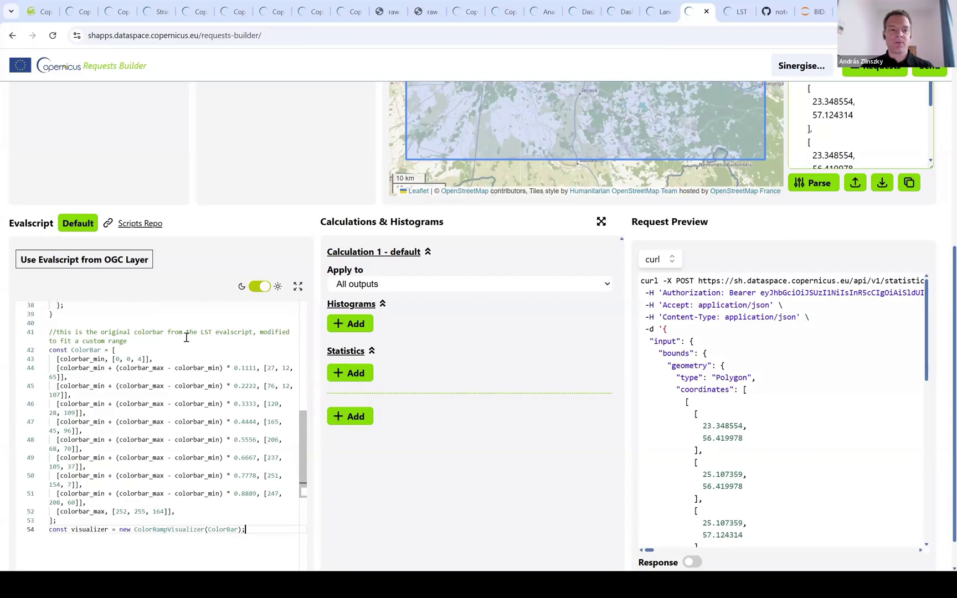
scroll(187, 337, up, 15)
scroll(244, 416, down, 4)
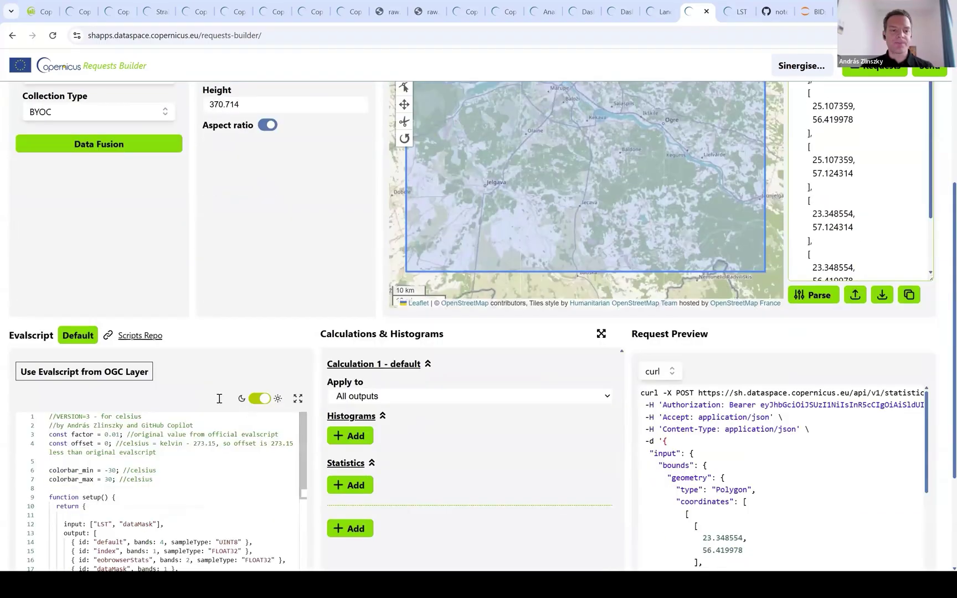
scroll(219, 399, down, 2)
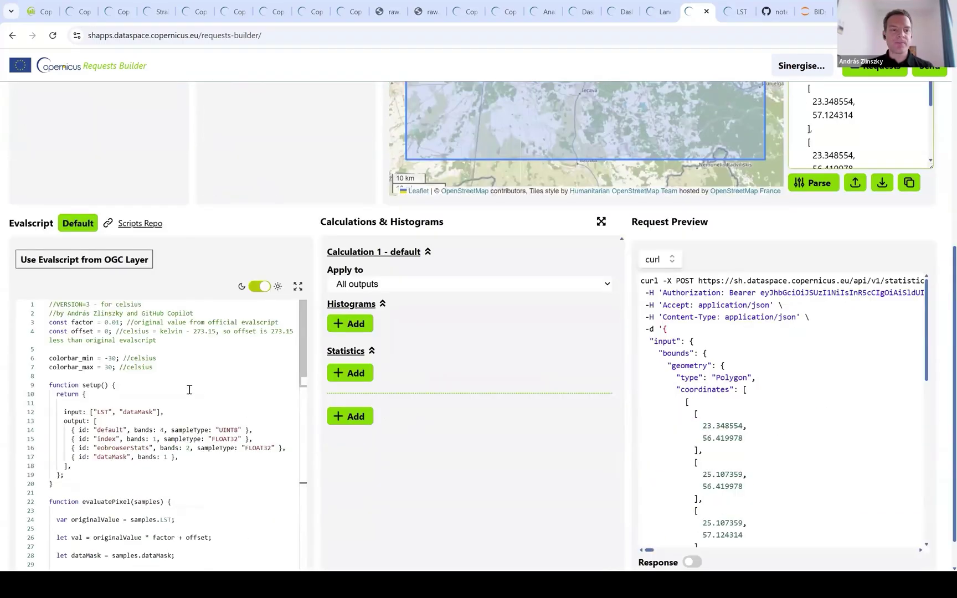
Delete the default UINT8 output, the imgVals visualizer line and the default image return line.
triple_click(212, 429)
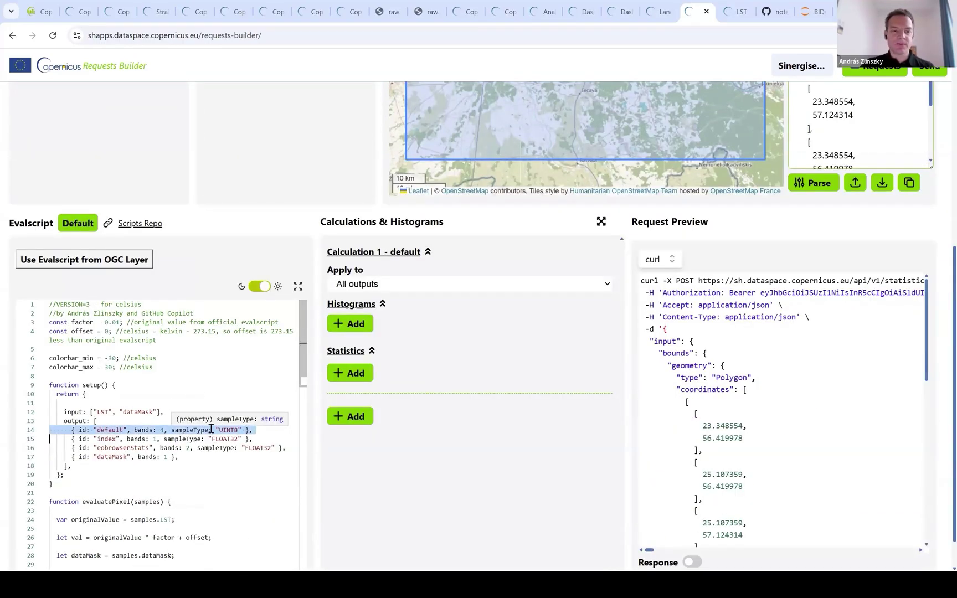
key(BackSpace)
scroll(215, 428, down, 2)
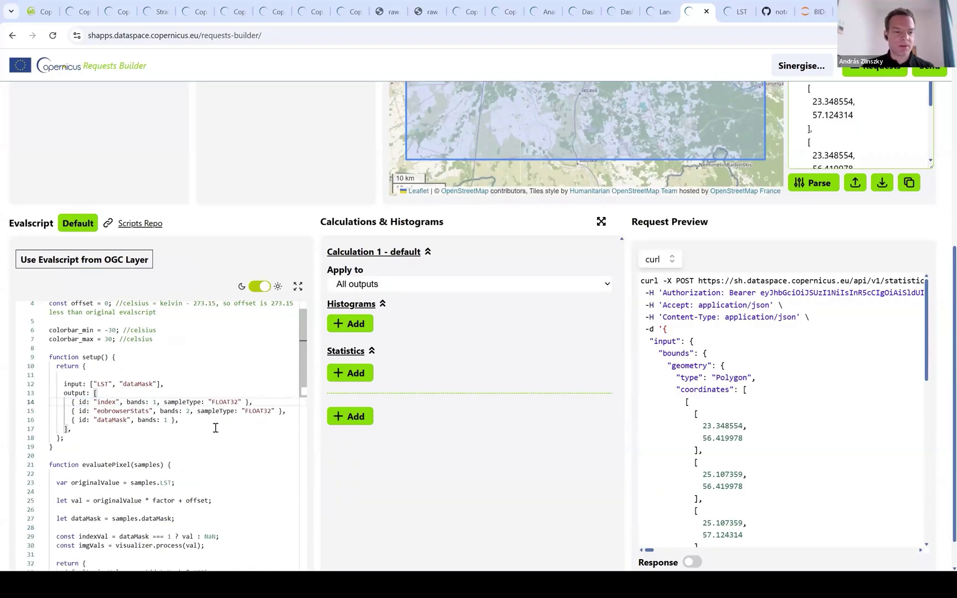
scroll(216, 427, down, 1)
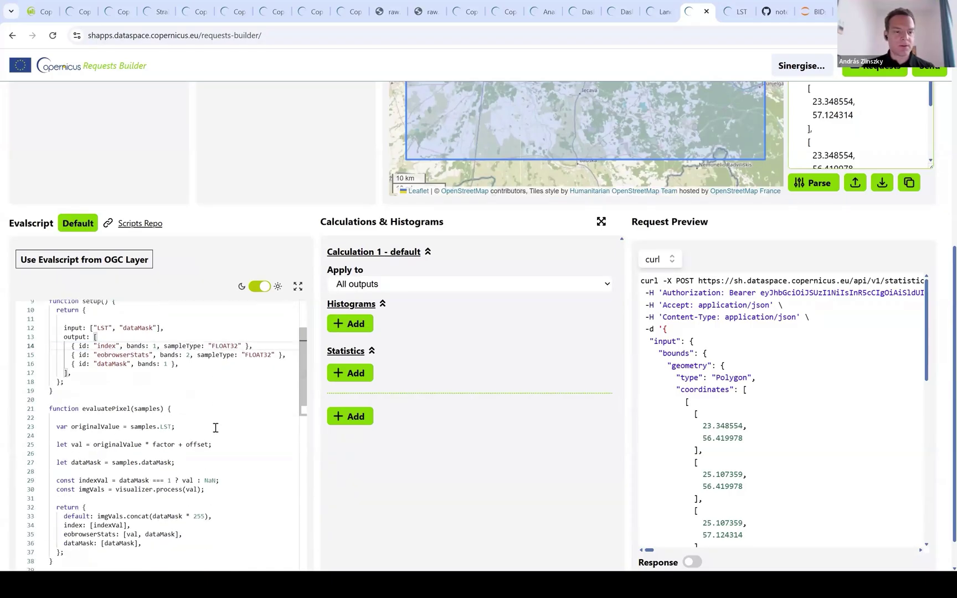
scroll(215, 428, down, 1)
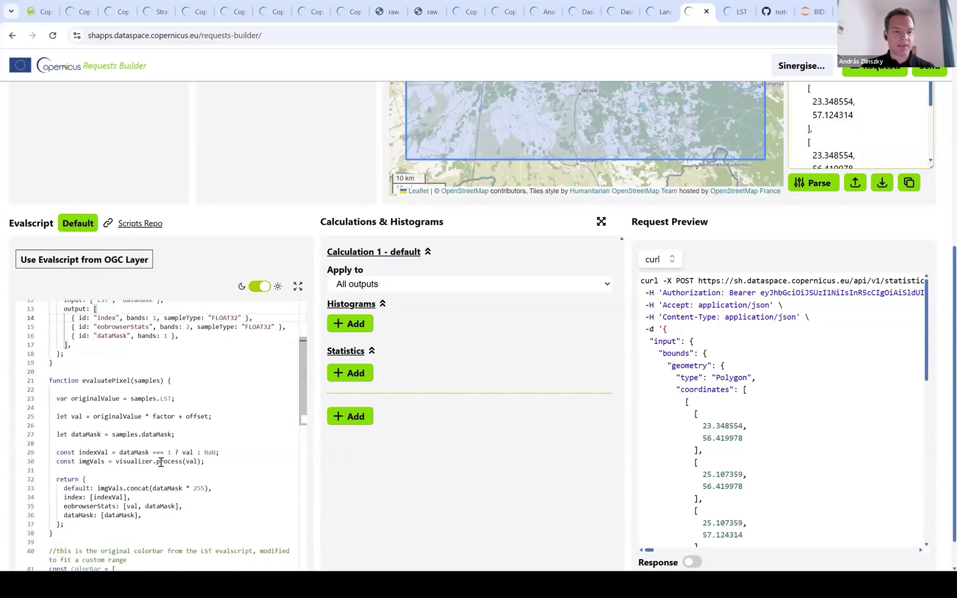
triple_click(161, 462)
key(BackSpace)
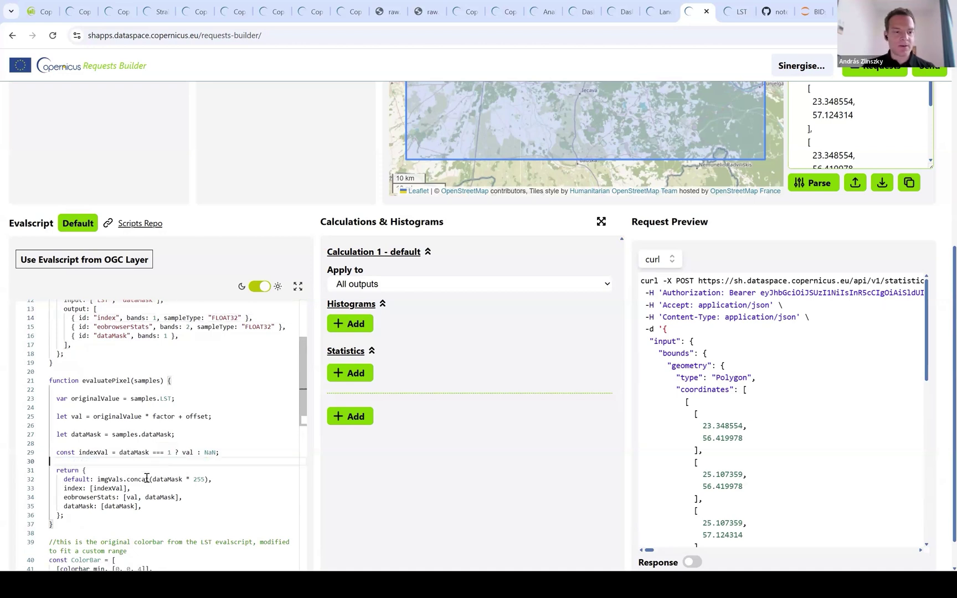
triple_click(146, 478)
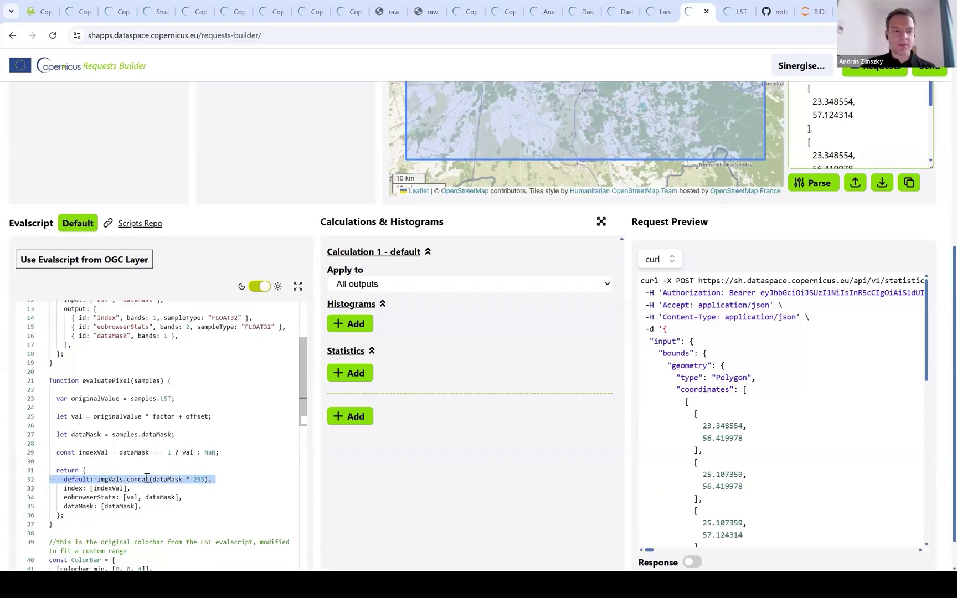
key(BackSpace)
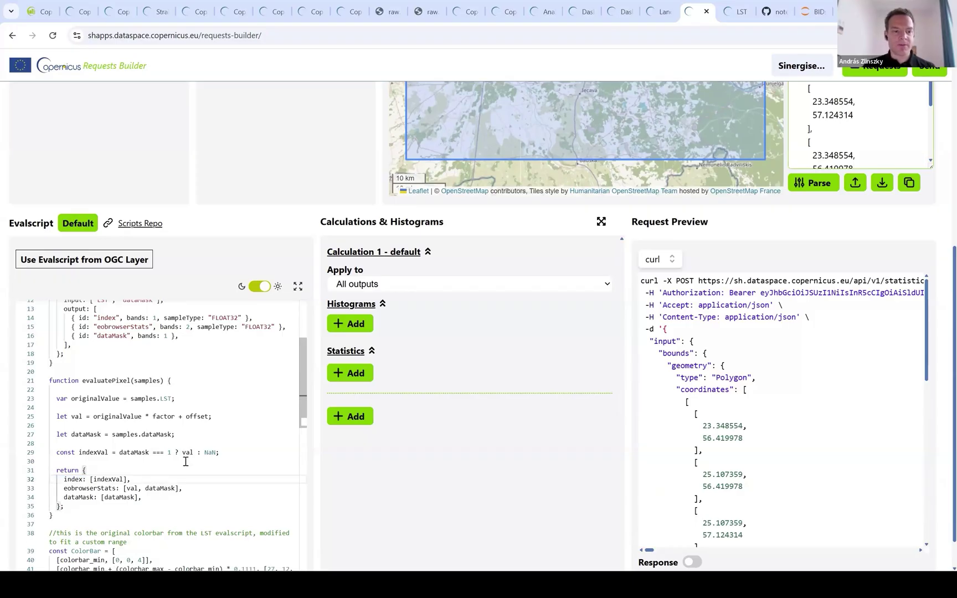
Remove the ColorBar and visualizer code block from the evalscript.
scroll(185, 461, down, 4)
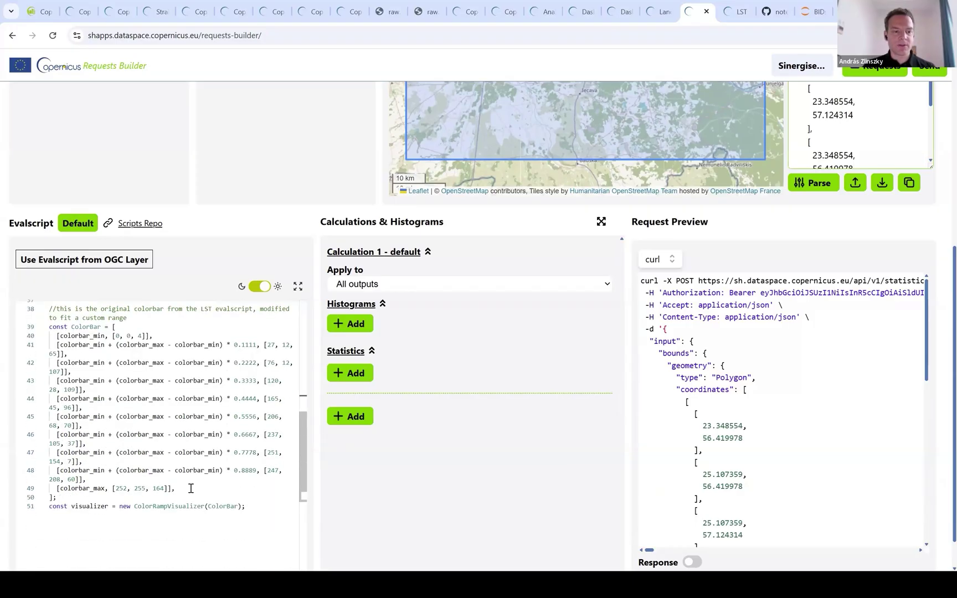
drag(257, 516, 115, 416)
scroll(115, 443, up, 1)
drag(41, 352, 39, 343)
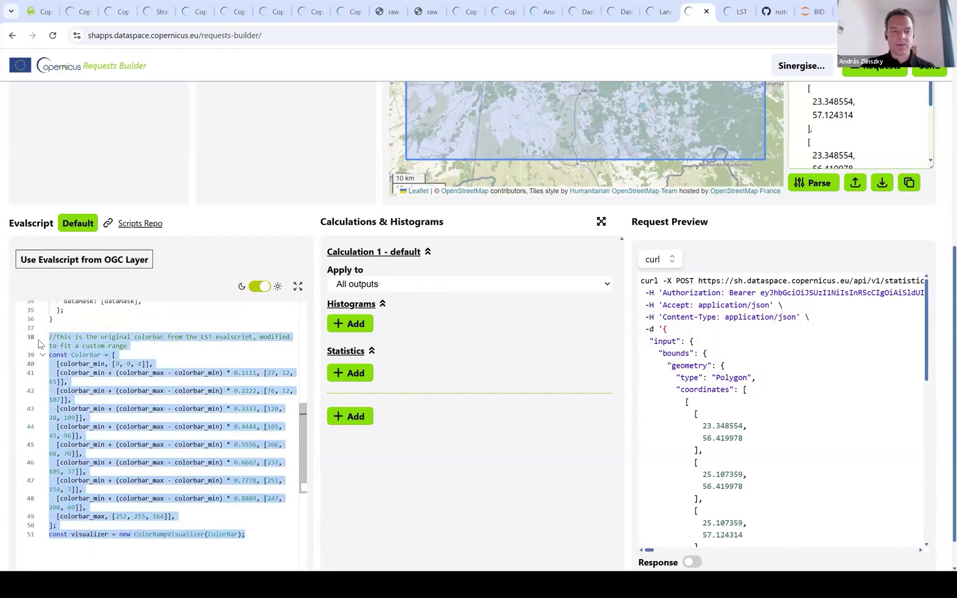
key(BackSpace)
key(BackSpace)
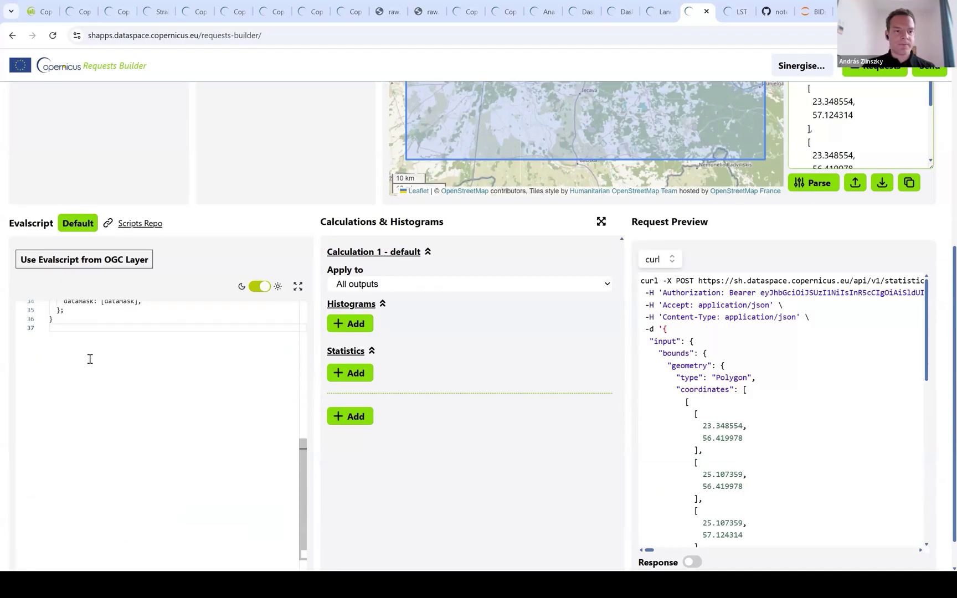
Delete the colorbar_min and colorbar_max lines, leaving index, eobrowserStats and dataMask outputs.
scroll(90, 358, up, 2)
scroll(89, 359, up, 7)
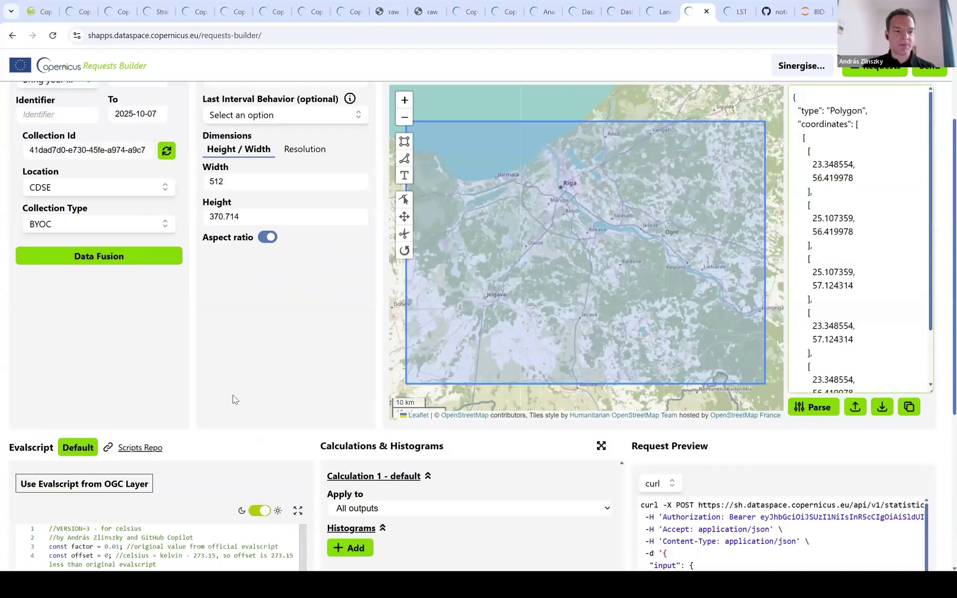
scroll(229, 390, down, 2)
scroll(150, 486, down, 1)
scroll(143, 488, up, 1)
drag(88, 463, 53, 488)
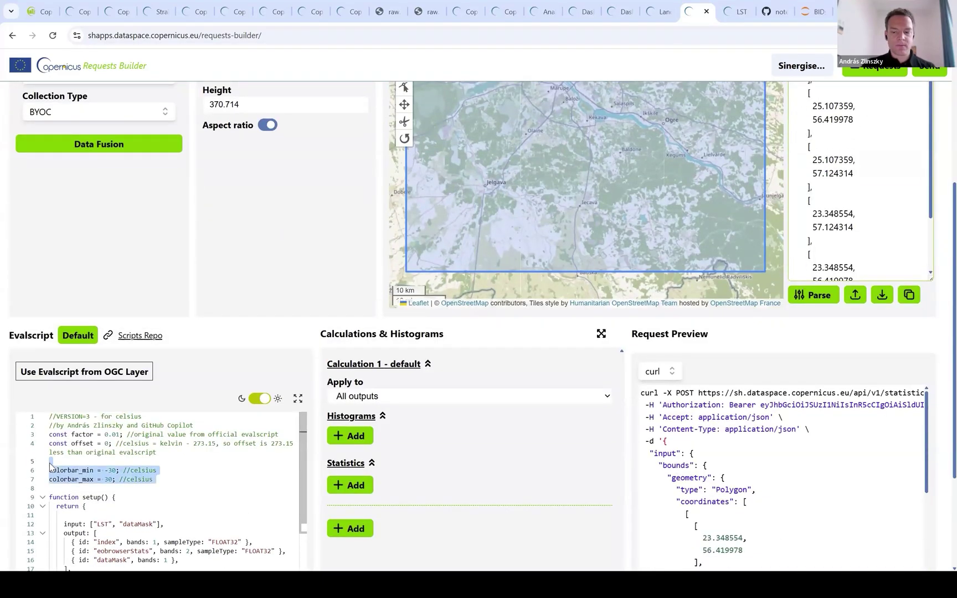
key(BackSpace)
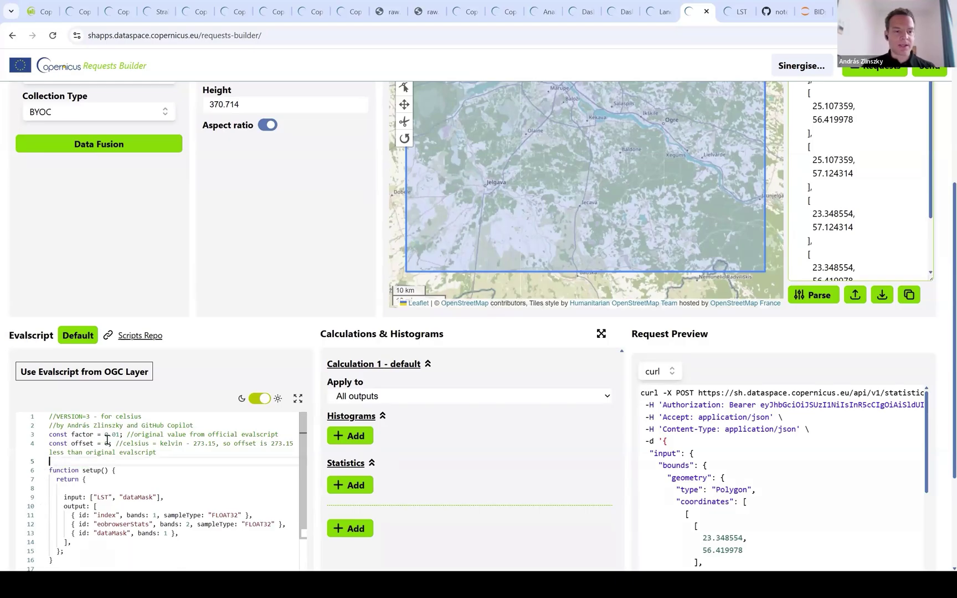
scroll(162, 473, down, 1)
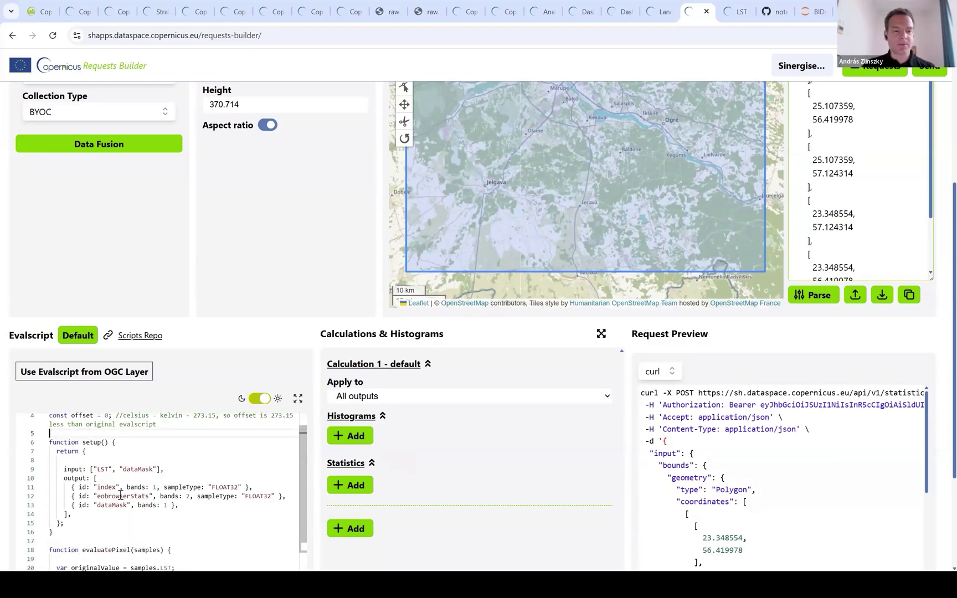
scroll(185, 517, down, 4)
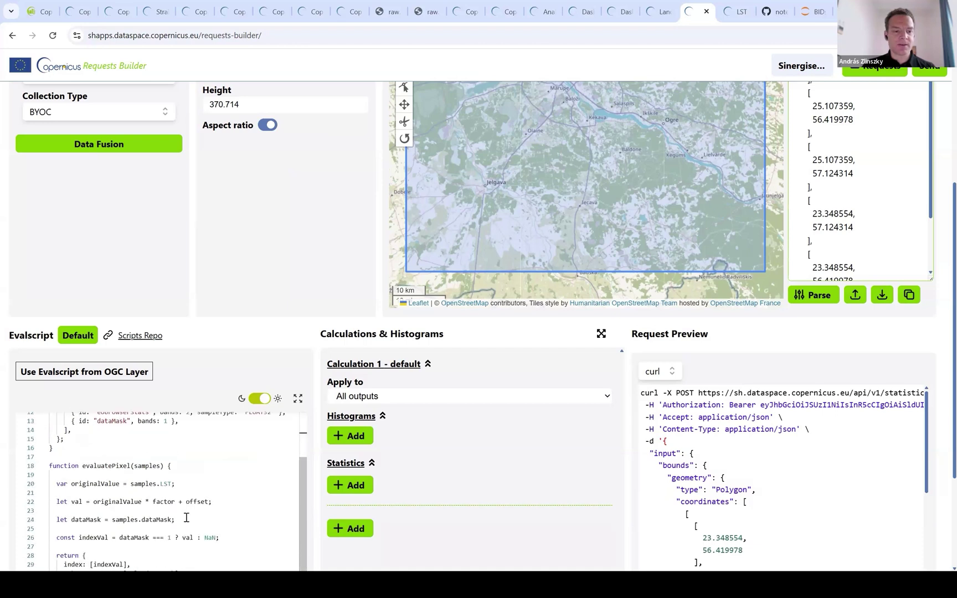
scroll(187, 517, down, 1)
scroll(187, 517, down, 2)
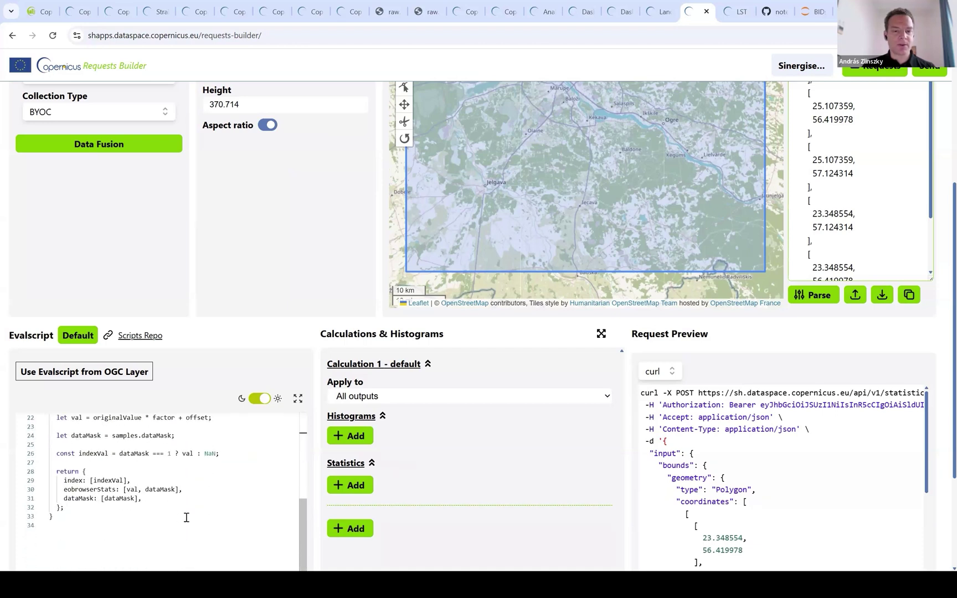
scroll(227, 332, down, 3)
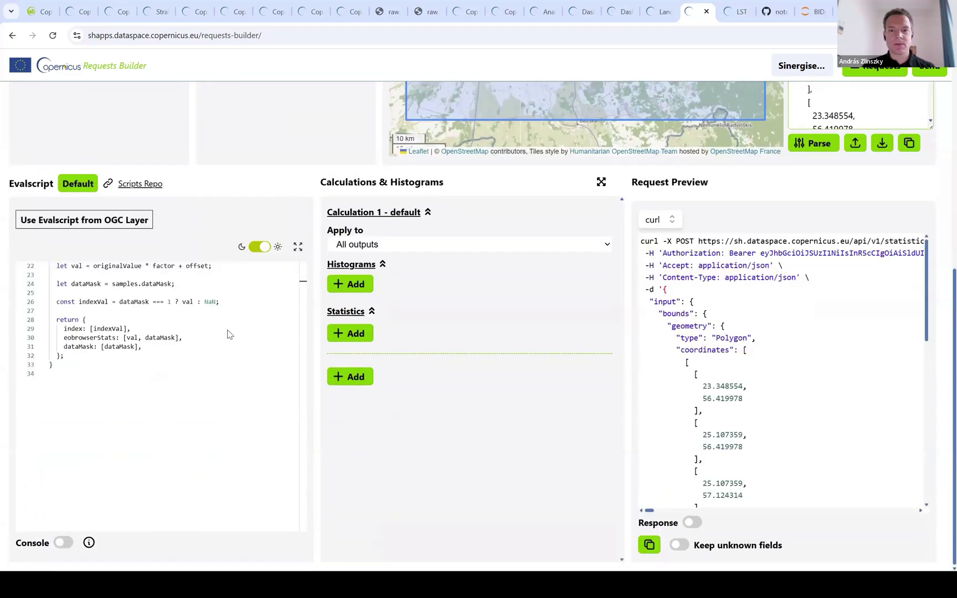
Add a histogram with 10 bins to the default calculation.
click(355, 285)
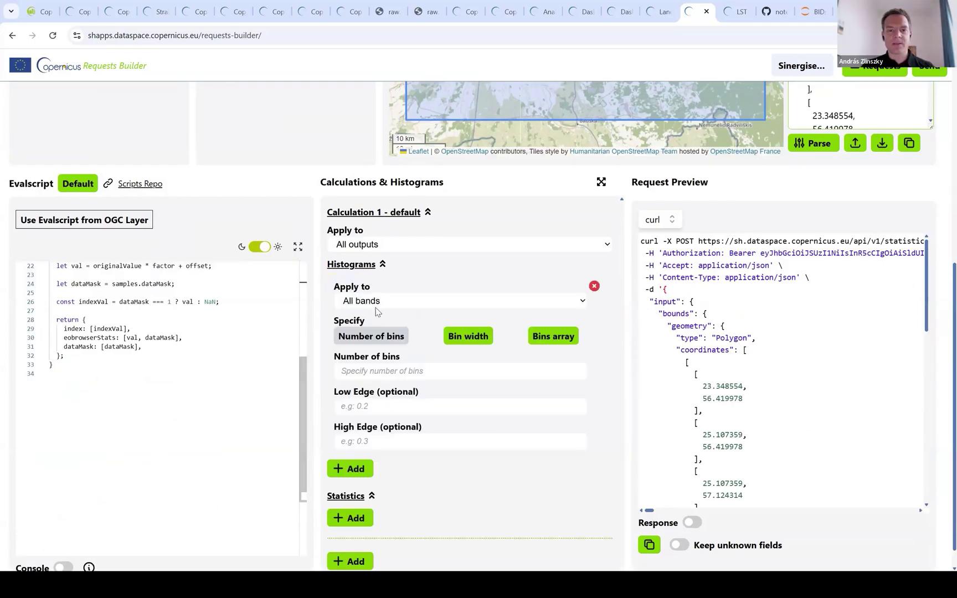
click(372, 374)
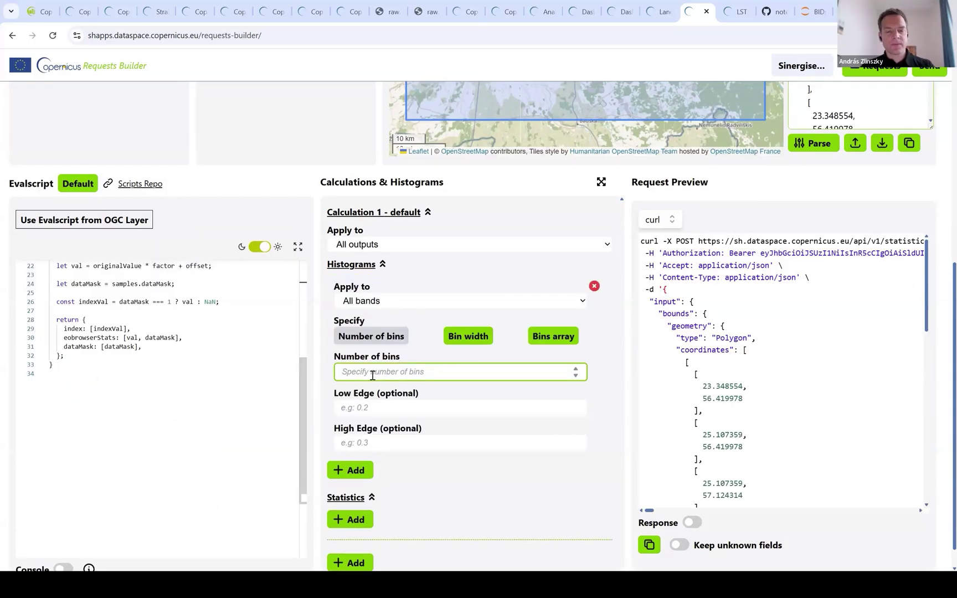
text(10)
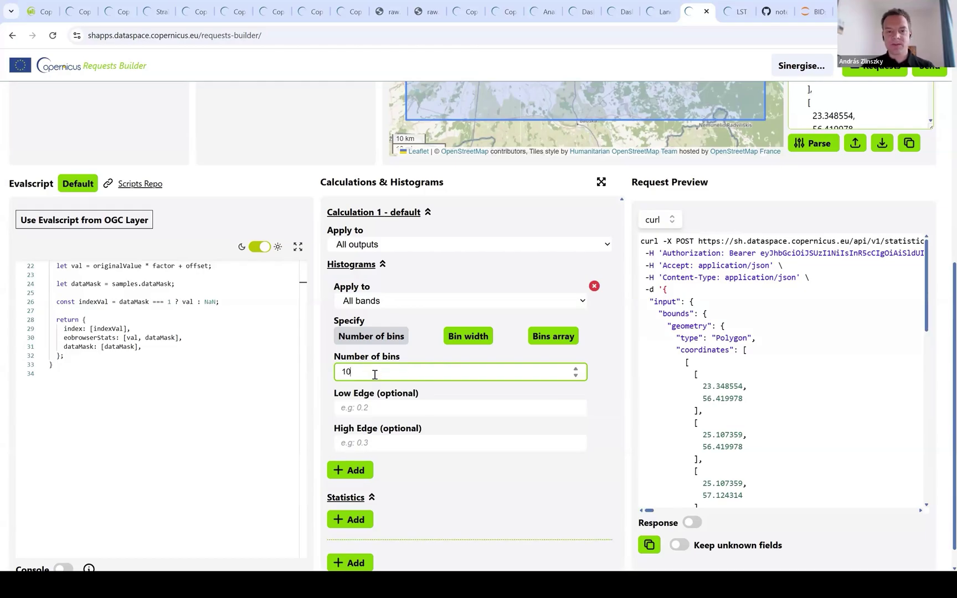
Show the request preview as sh-py sentinelhub Python code.
click(672, 221)
click(684, 281)
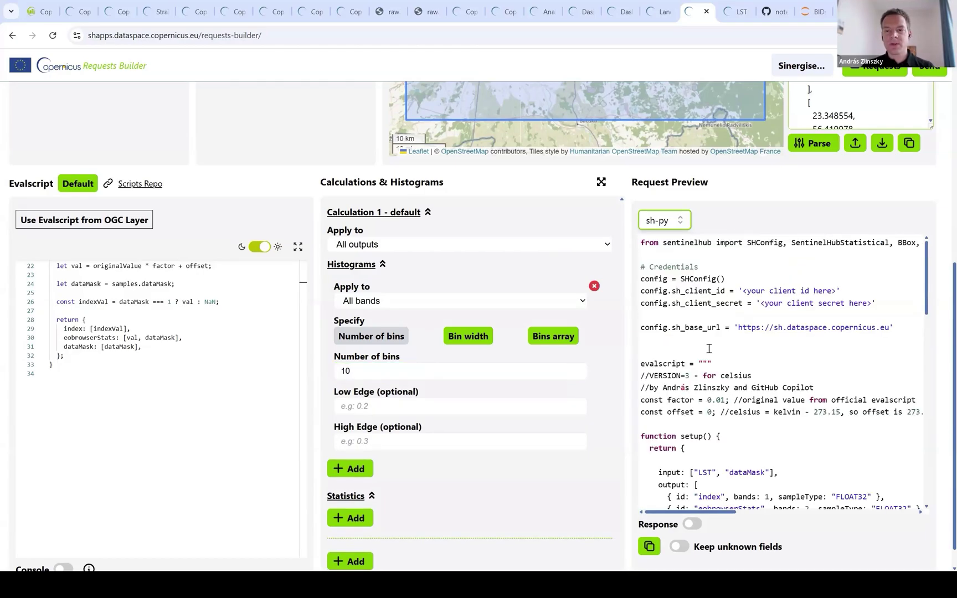
scroll(709, 349, down, 10)
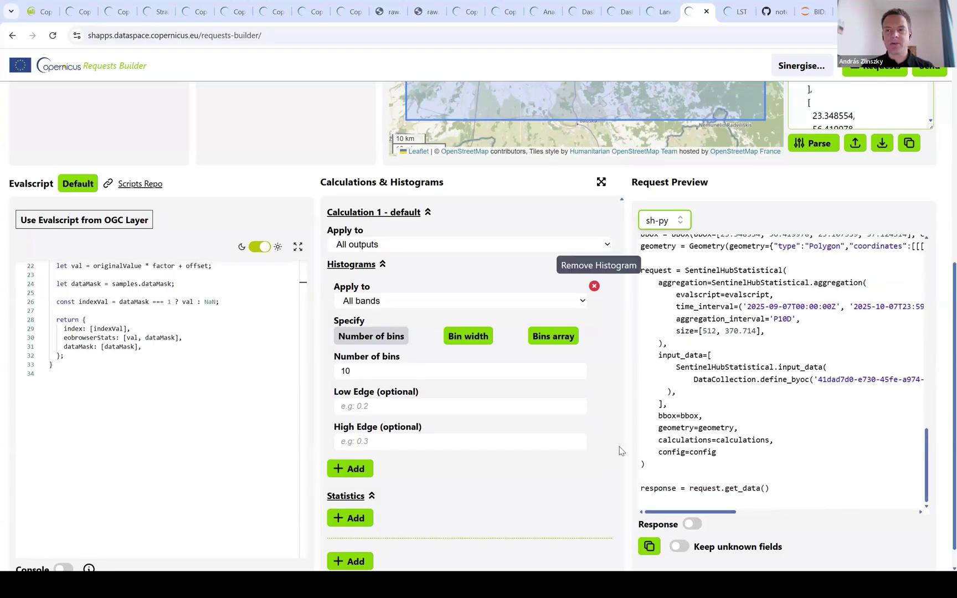
scroll(580, 440, up, 5)
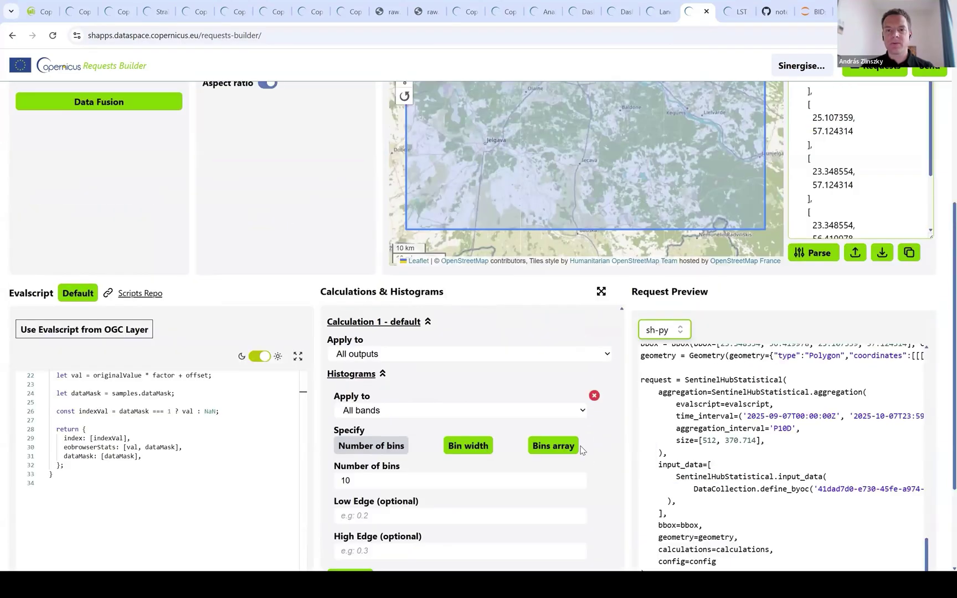
scroll(899, 118, up, 1)
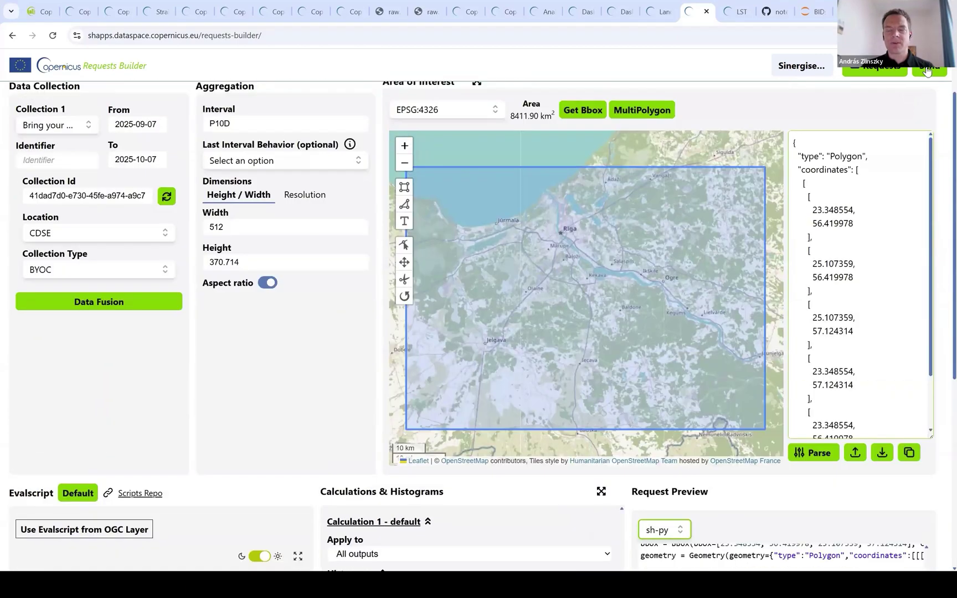
Send the statistical request and compare LST histograms for the 2025-09-17 and 2025-09-27 intervals.
click(927, 71)
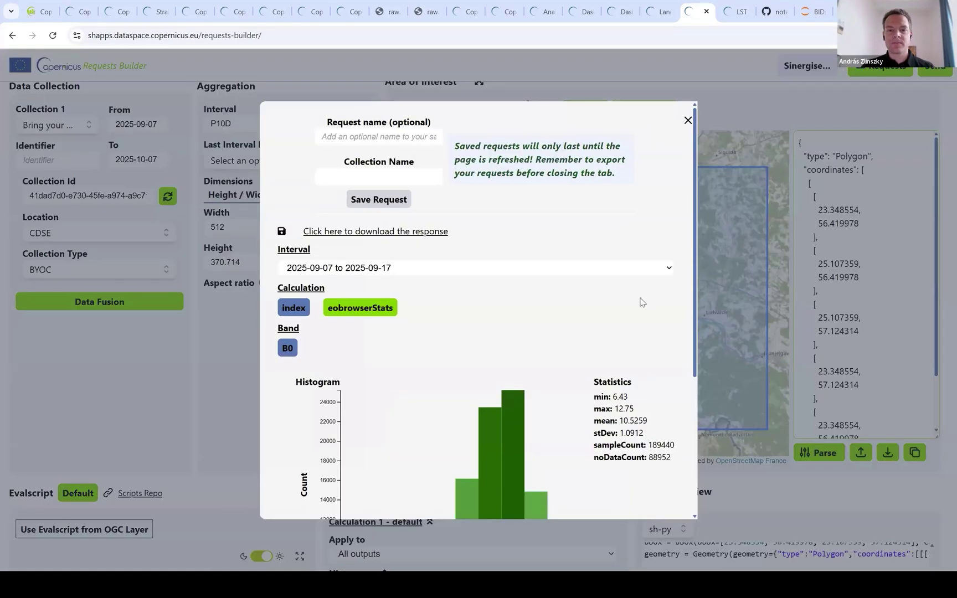
scroll(579, 318, down, 4)
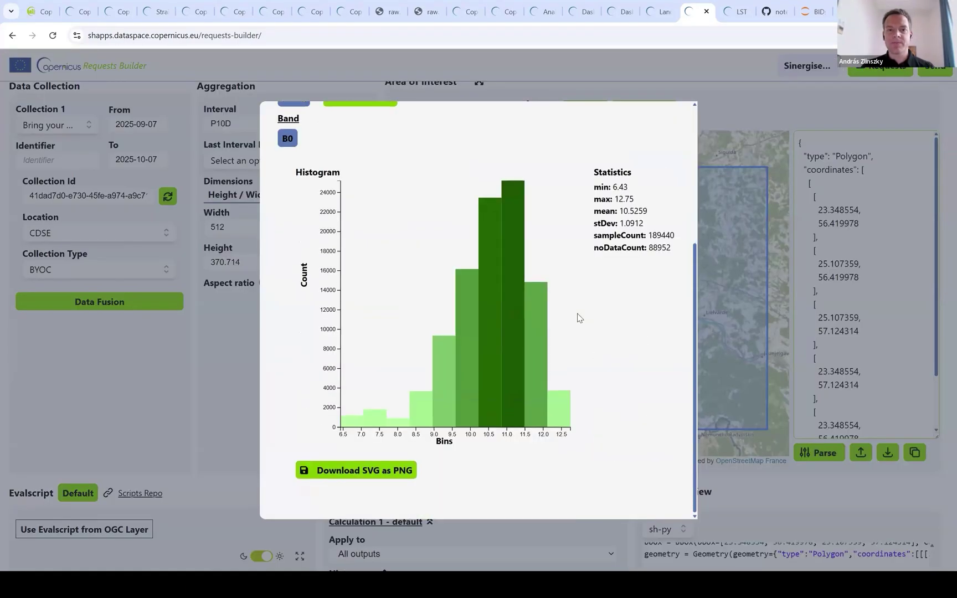
scroll(577, 318, up, 4)
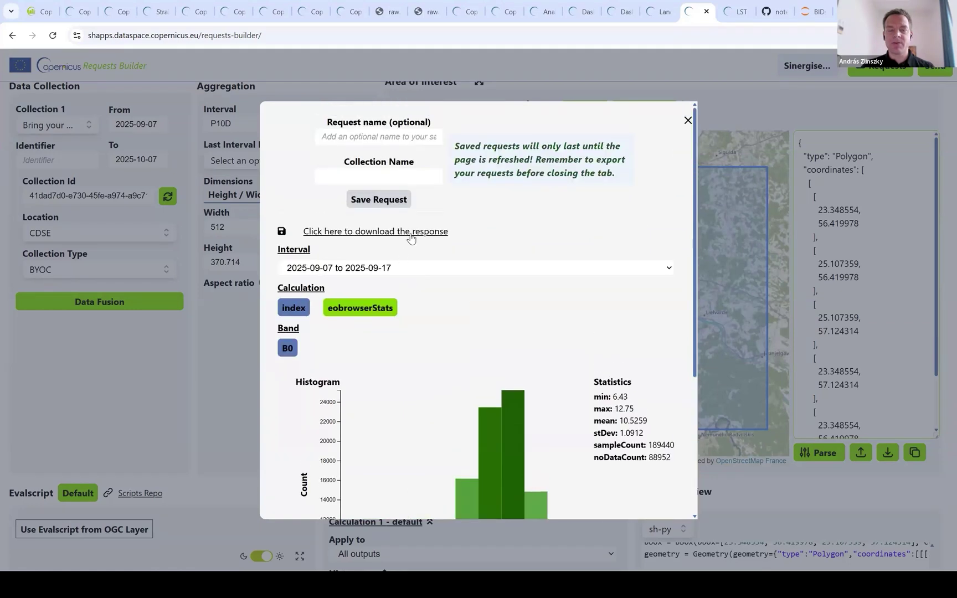
click(560, 271)
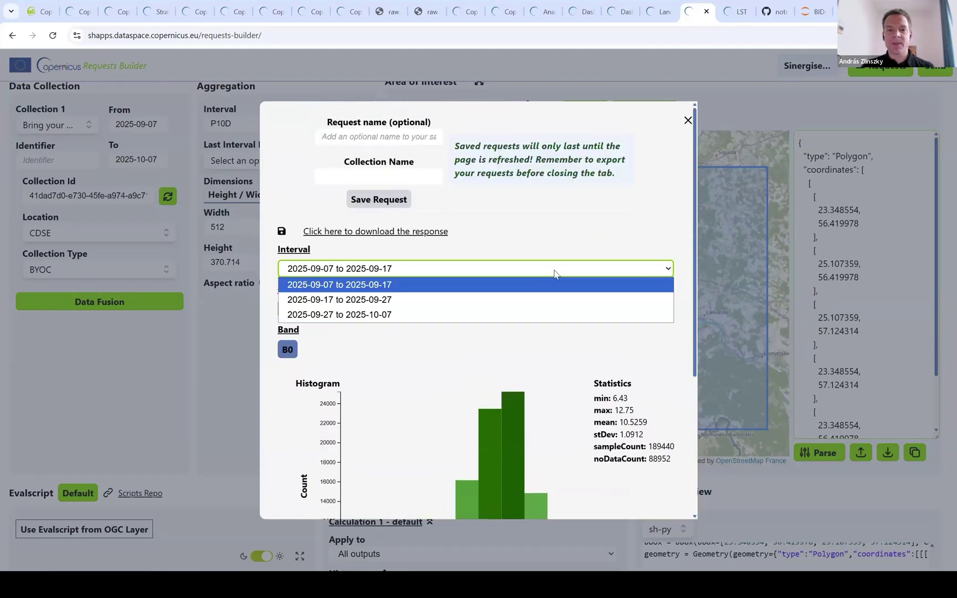
click(548, 300)
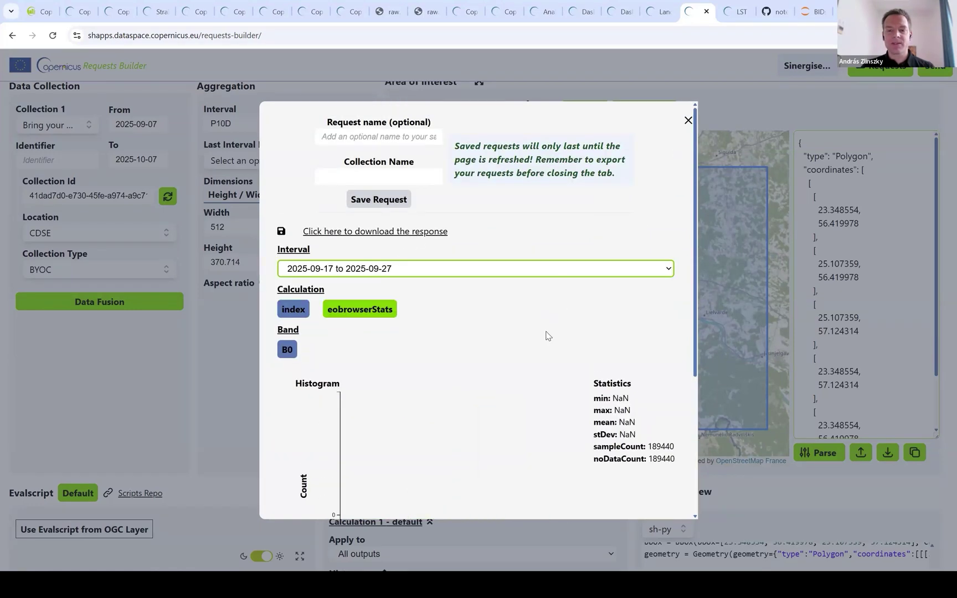
click(527, 276)
click(529, 312)
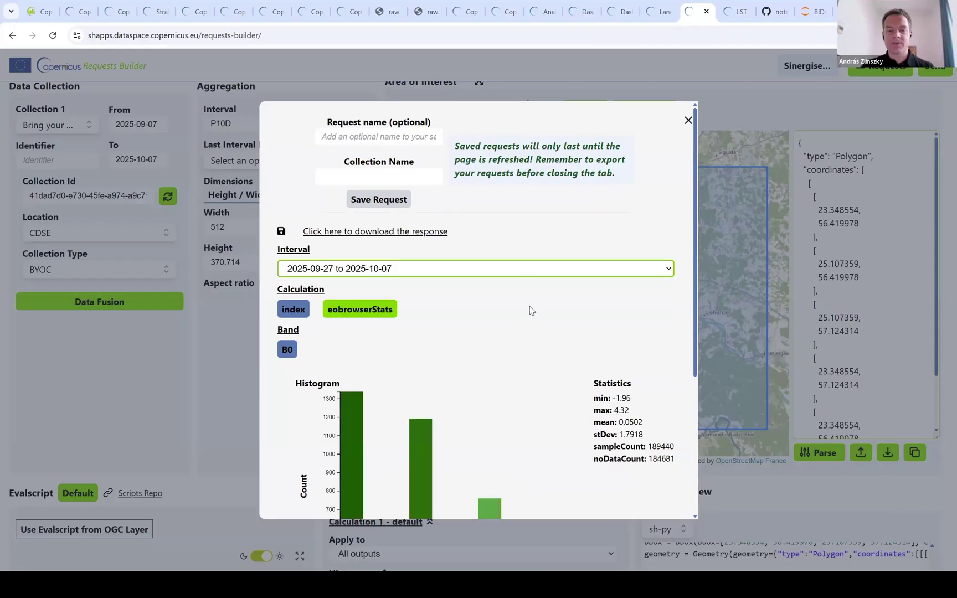
scroll(531, 309, down, 4)
scroll(542, 307, up, 2)
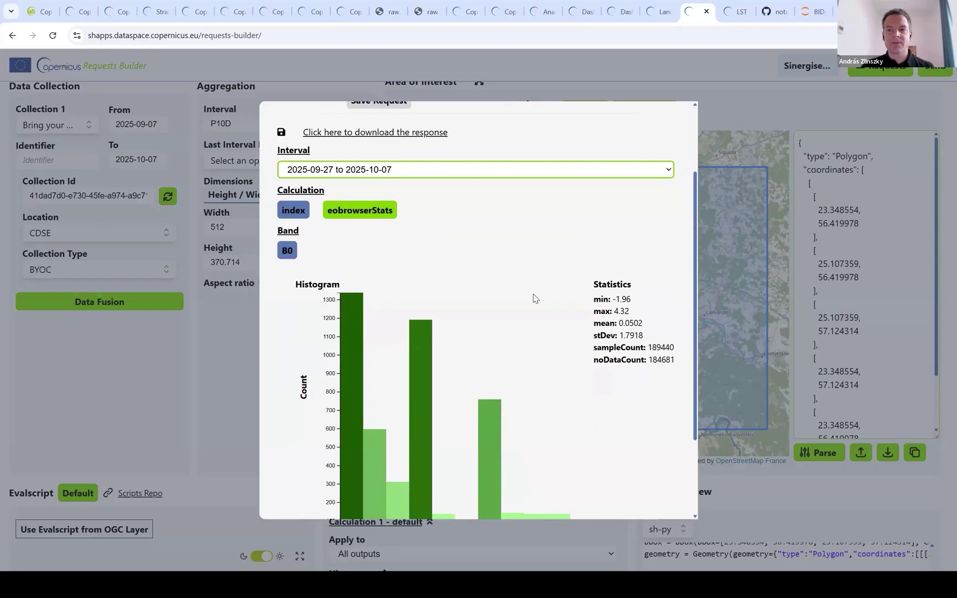
scroll(534, 298, up, 2)
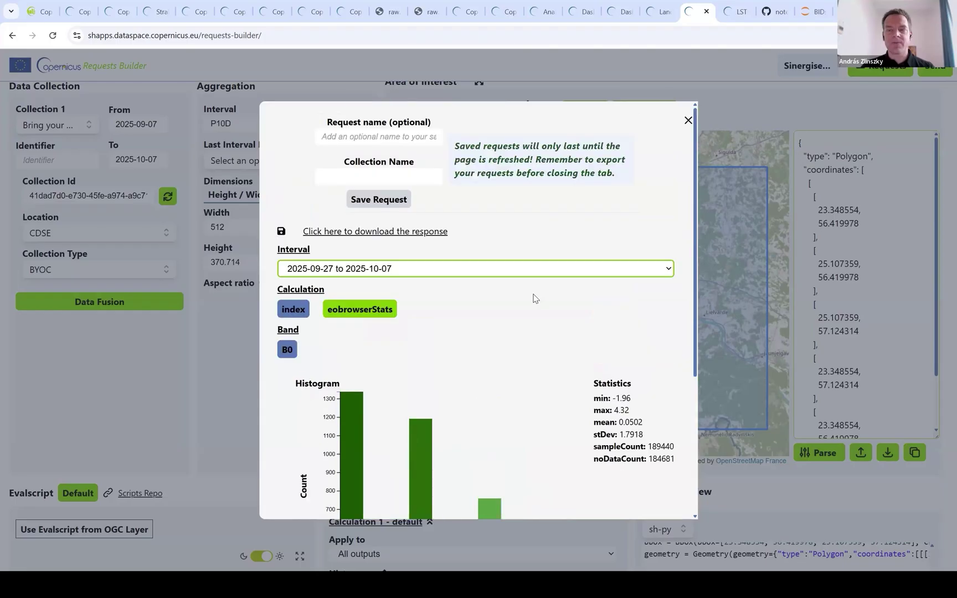
Close the results and switch to the BIDs_2025_multitemporal_analysis_CLMS_data.ipynb notebook in JupyterLab.
click(688, 121)
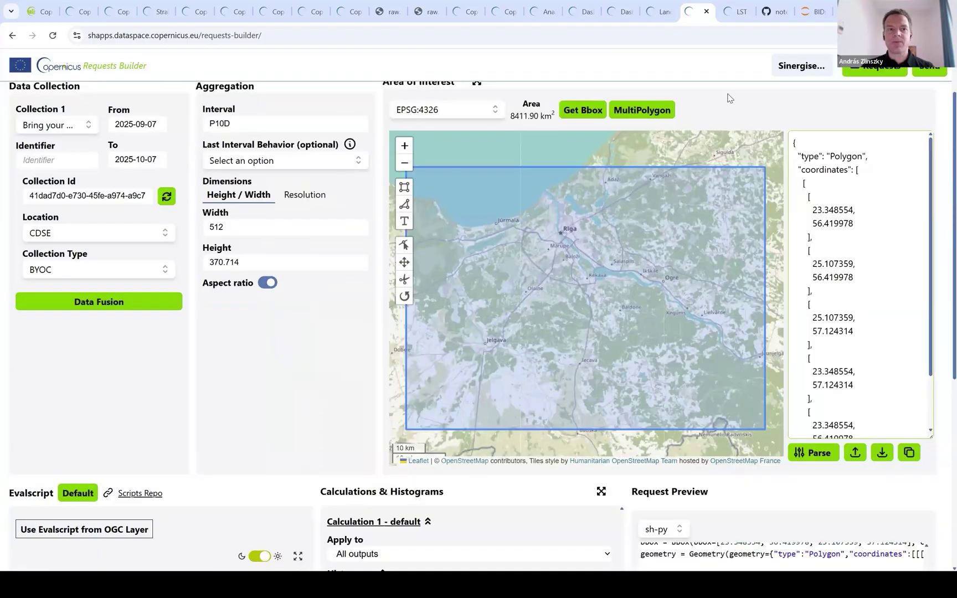
scroll(733, 115, up, 1)
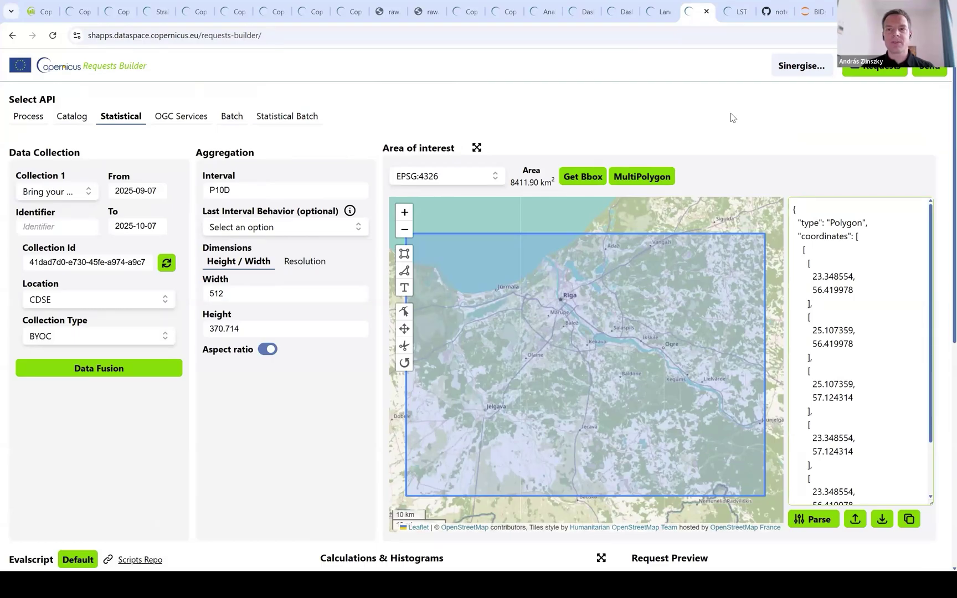
key(ctrl+9)
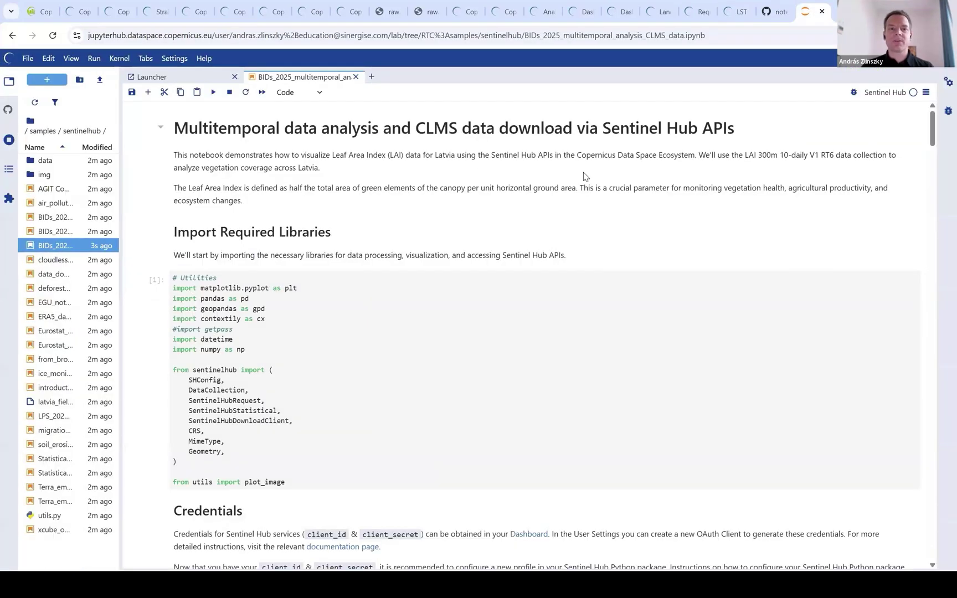
click(775, 11)
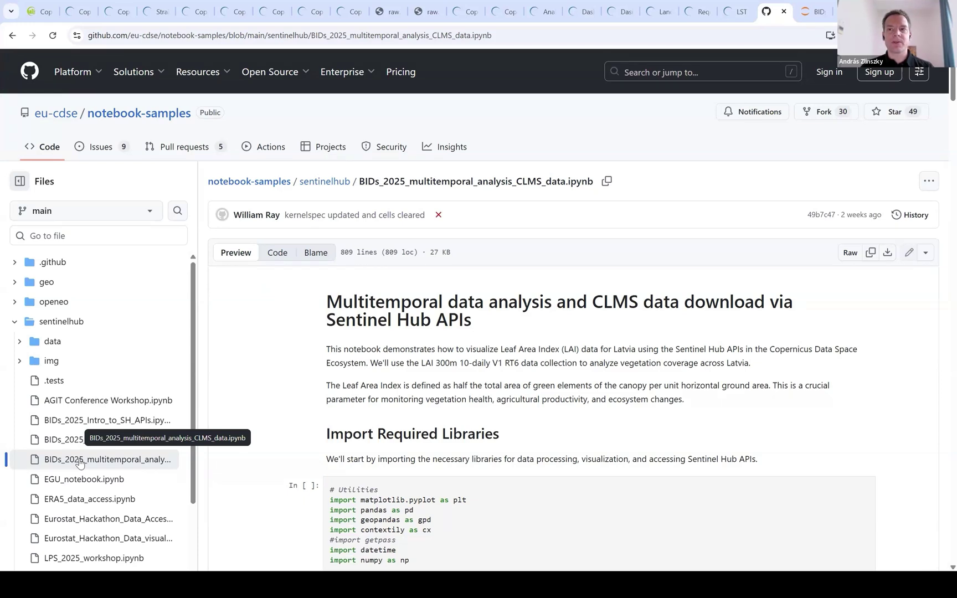
click(817, 14)
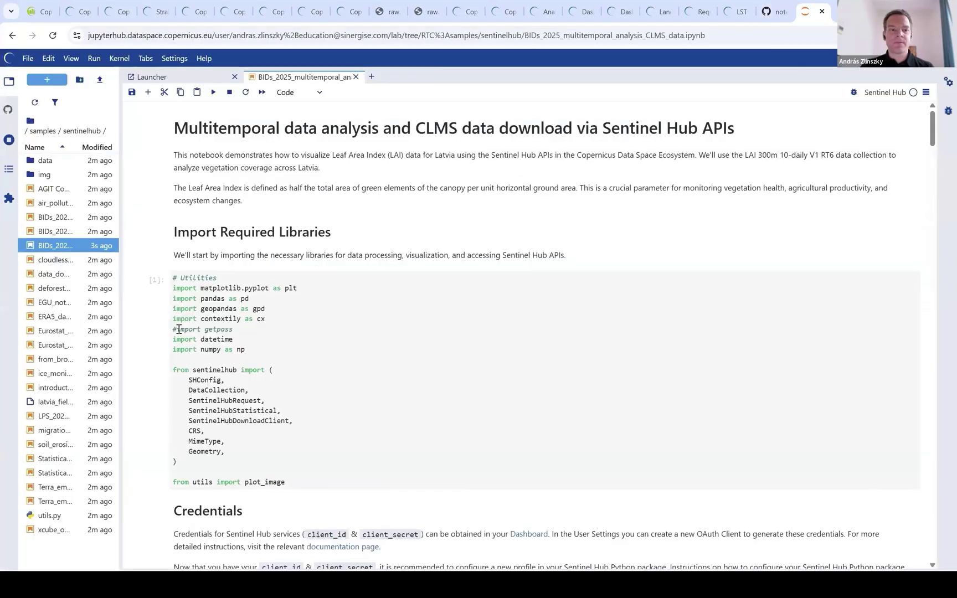
Uncomment the getpass import, save the notebook and run the cell.
click(219, 328)
key(ctrl+slash)
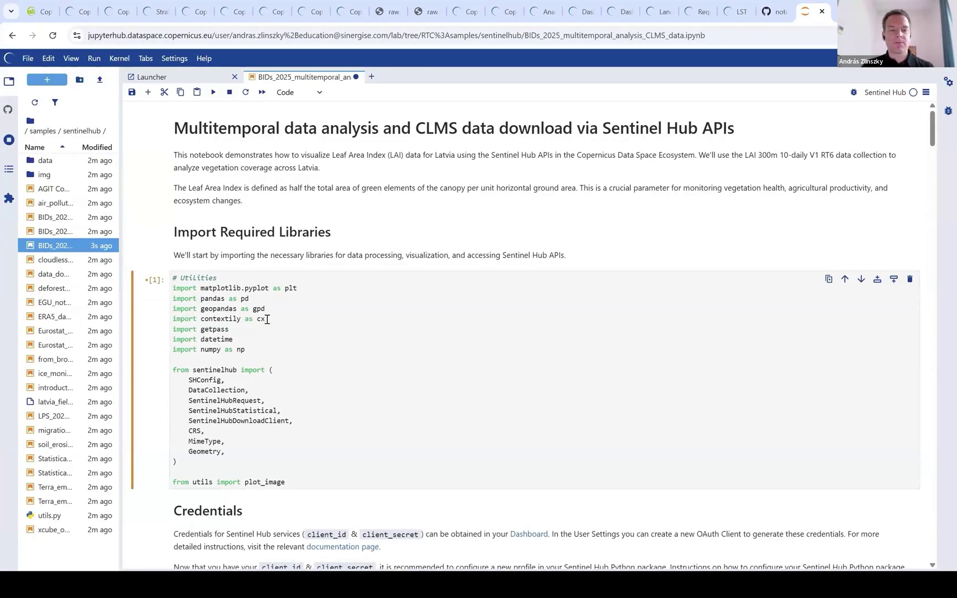
key(ctrl+s)
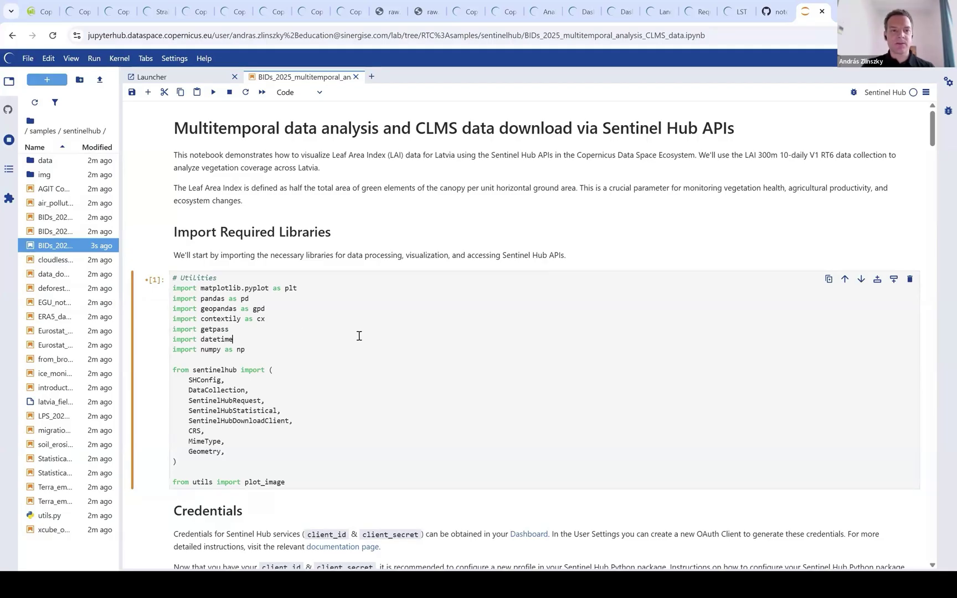
key(shift+Return)
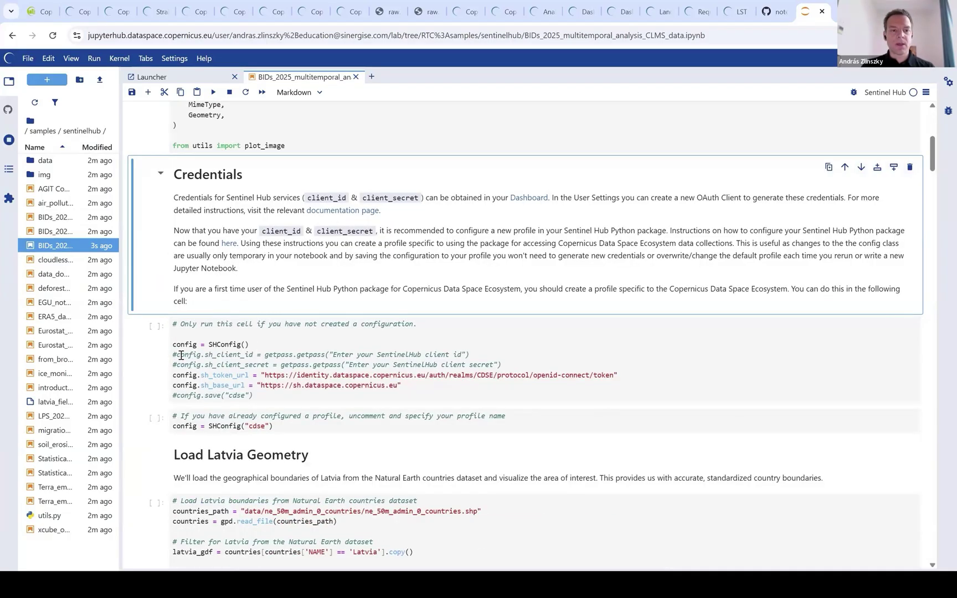
Uncomment the client id, client secret and cdse profile save lines, then run the SHConfig cell.
click(180, 355)
key(ctrl+slash)
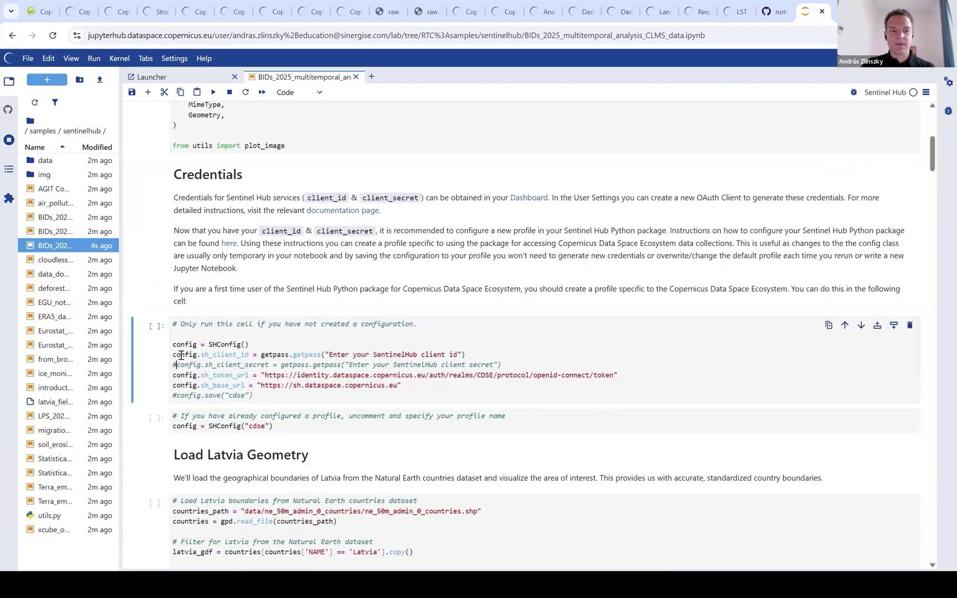
key(ctrl+slash)
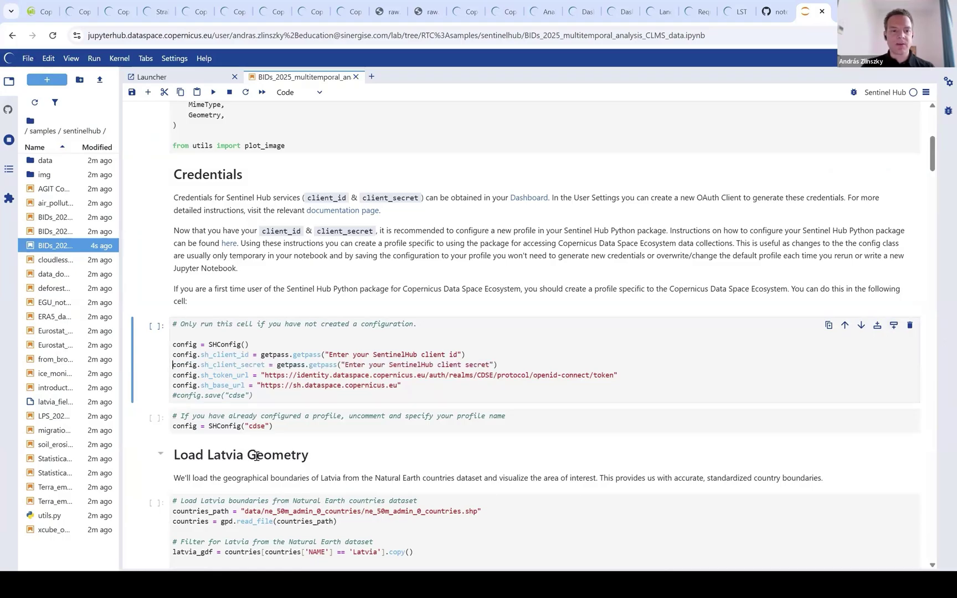
click(175, 395)
key(ctrl+slash)
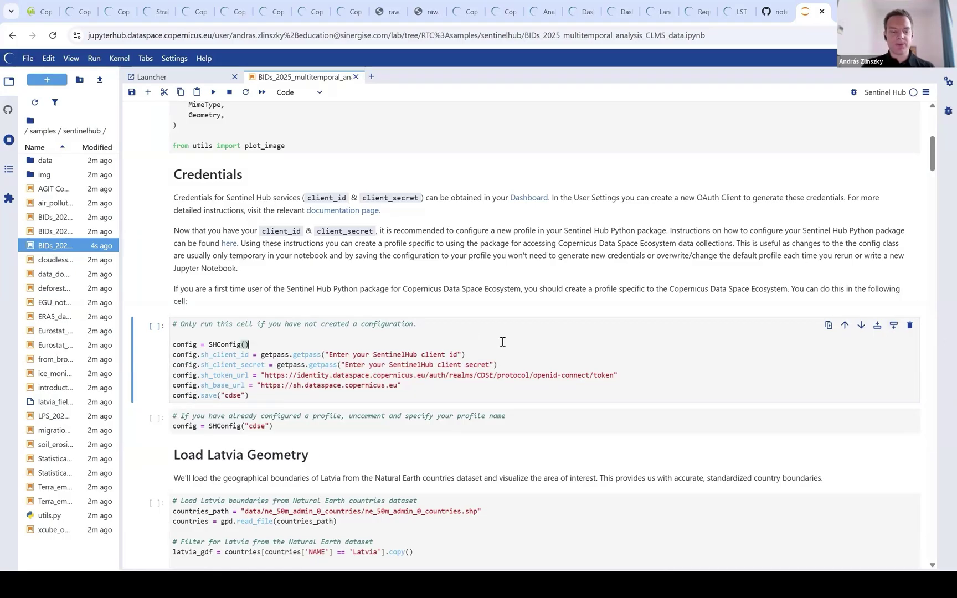
key(ctrl+Return)
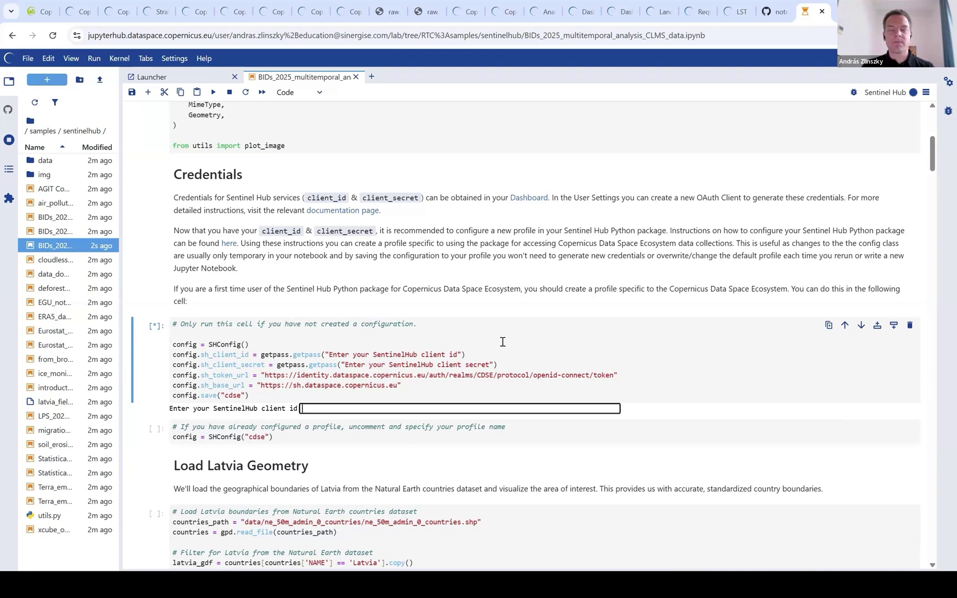
Paste the Sentinel Hub client id and client secret from the notes into the getpass prompts.
key(alt+Tab)
drag(187, 105, 85, 105)
key(alt+Tab)
key(ctrl+v)
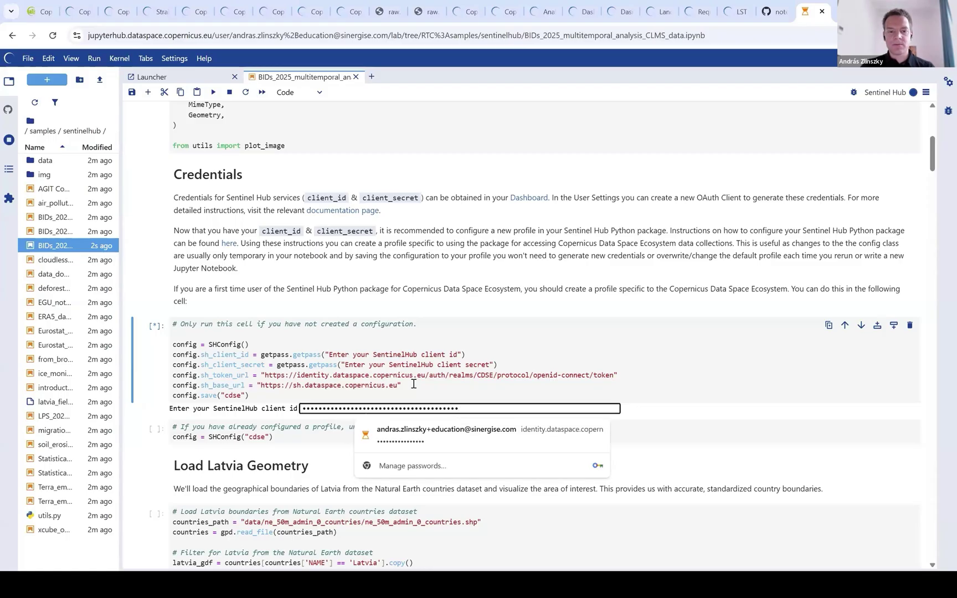
key(Return)
key(alt+Tab)
key(ctrl+c)
key(alt+Tab)
key(ctrl+v)
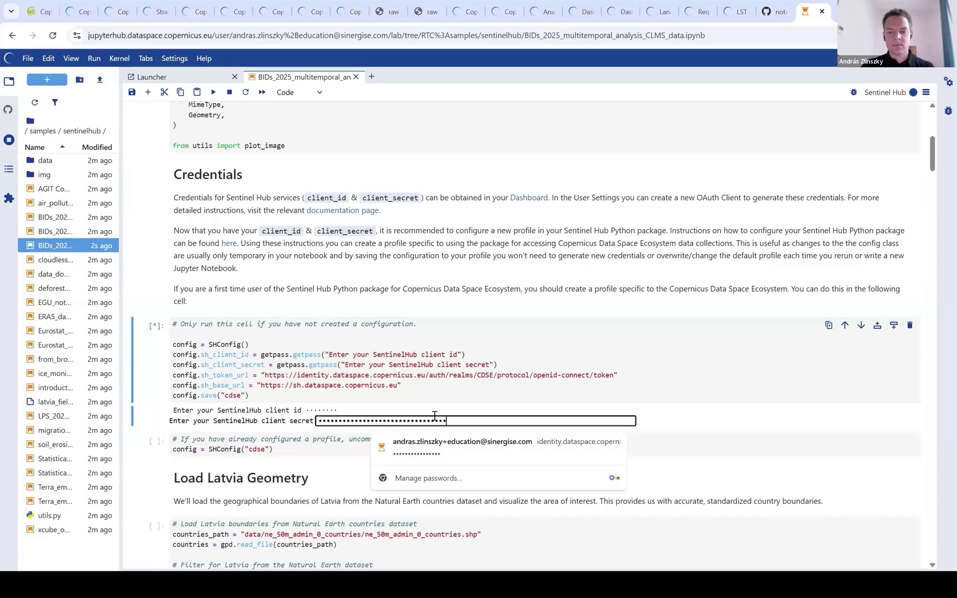
key(Return)
scroll(548, 399, down, 4)
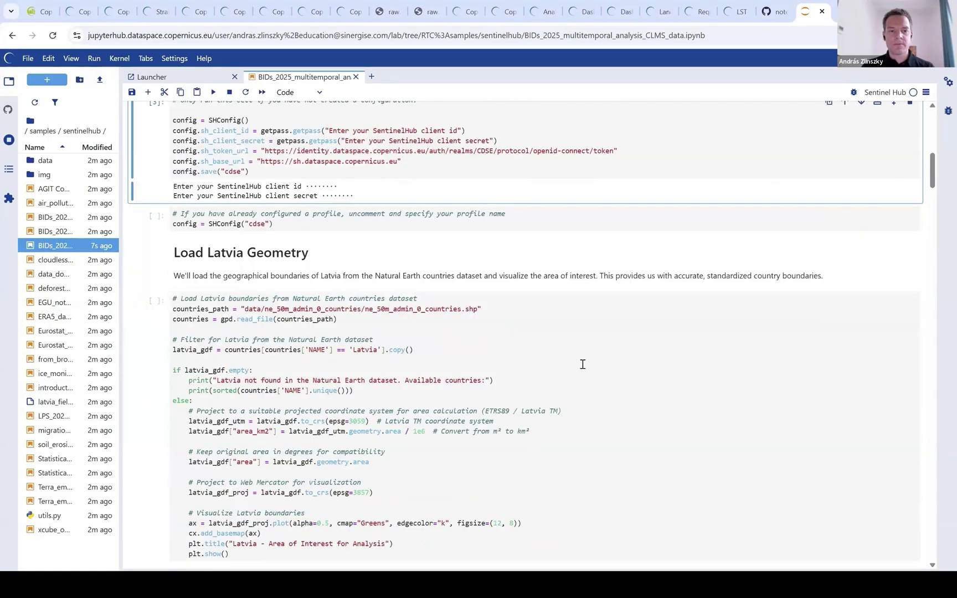
Run the Latvia boundaries cell and review the area-of-interest map.
click(582, 364)
scroll(582, 364, down, 2)
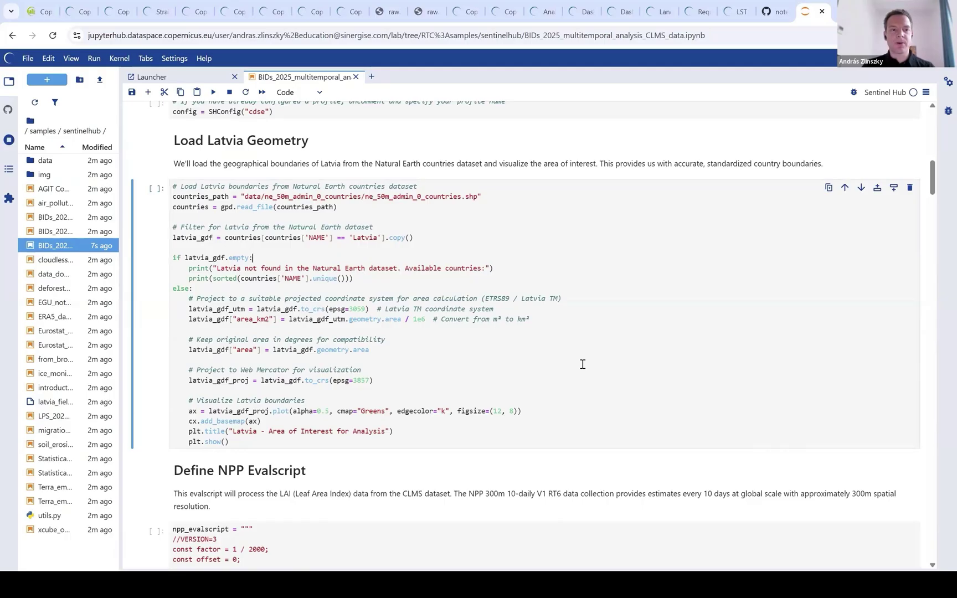
key(shift+Return)
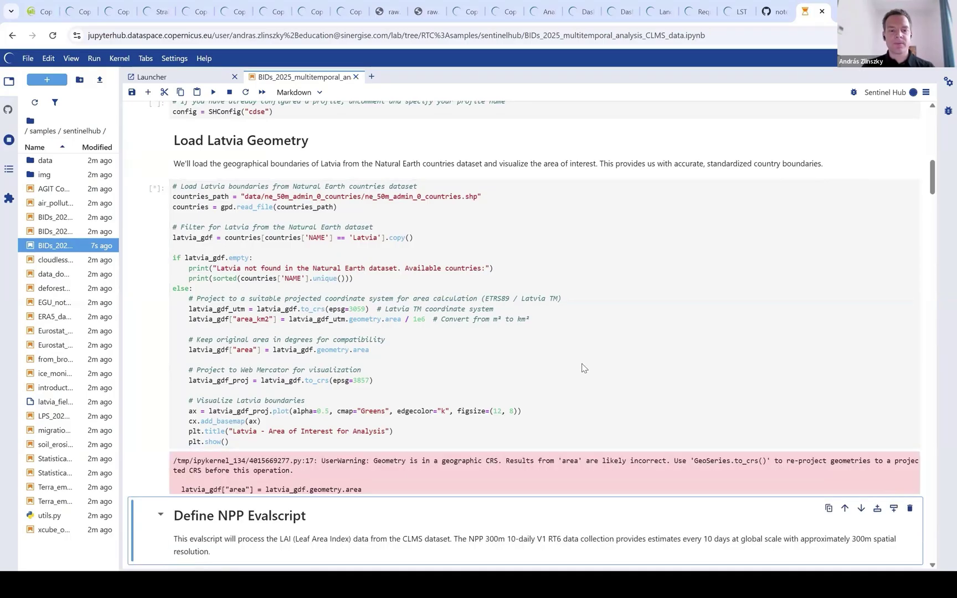
scroll(582, 364, down, 10)
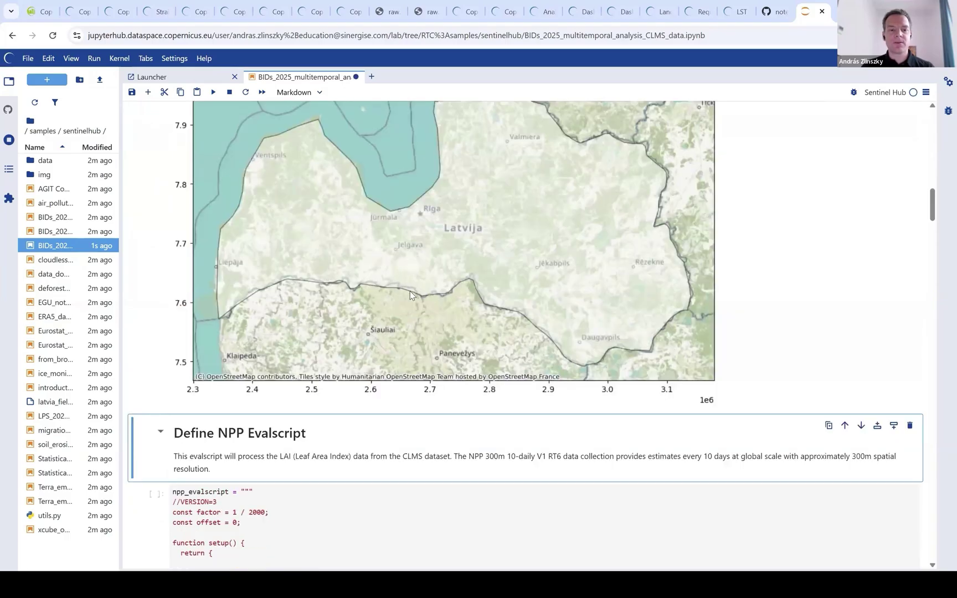
scroll(569, 212, up, 2)
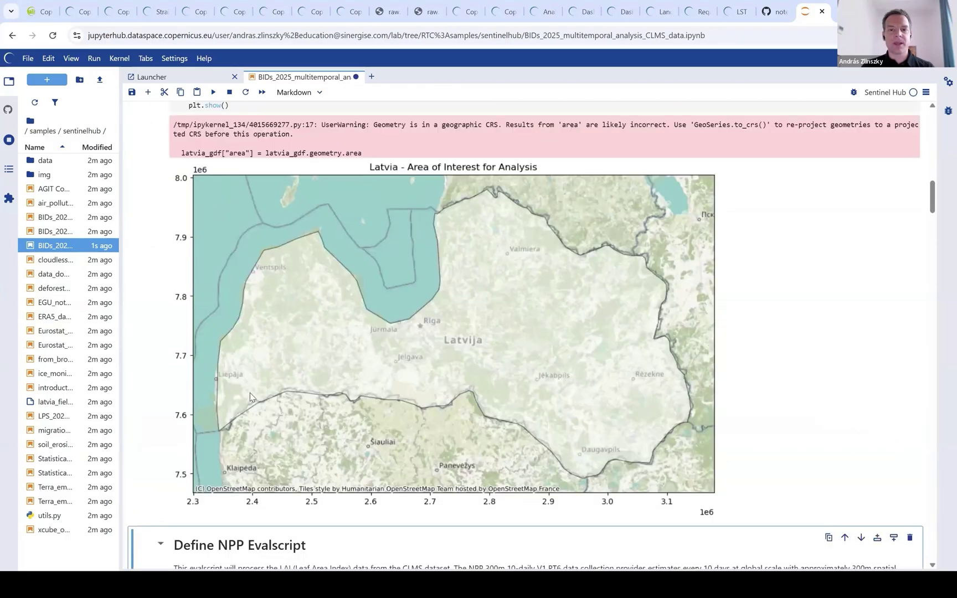
scroll(499, 344, down, 8)
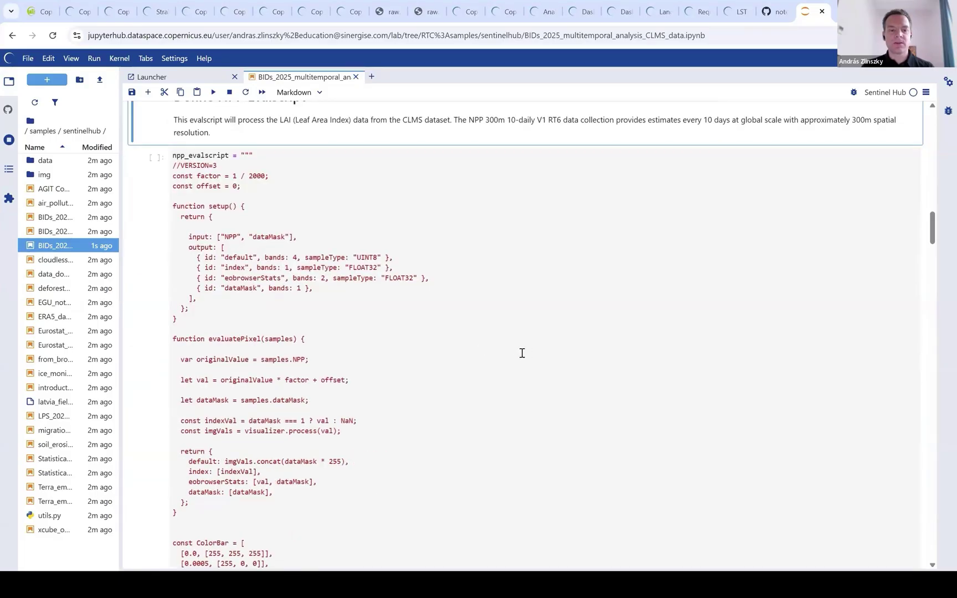
scroll(523, 352, down, 4)
Run the NPP evalscript cell.
click(507, 263)
key(shift+Return)
scroll(506, 264, up, 4)
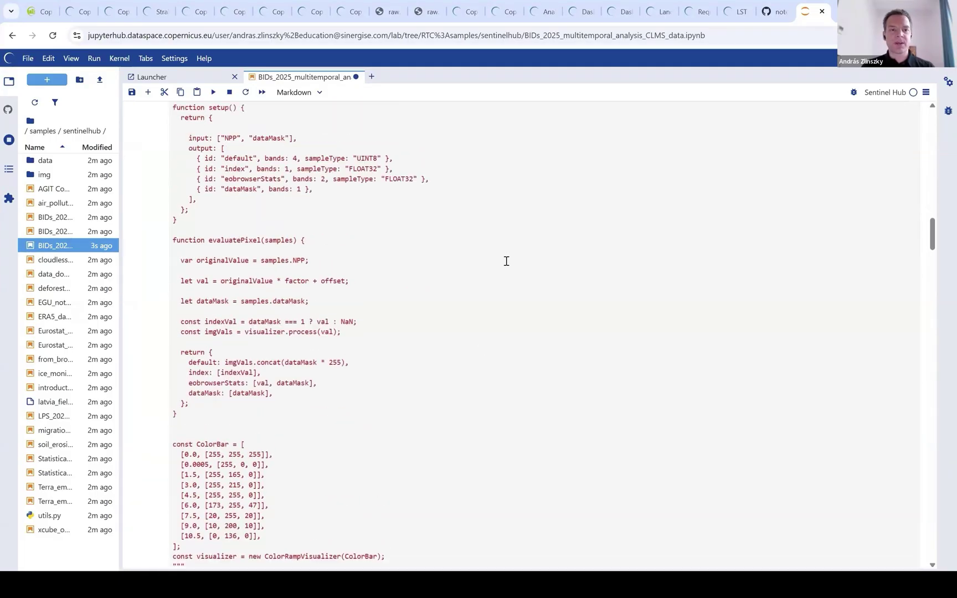
scroll(451, 273, down, 8)
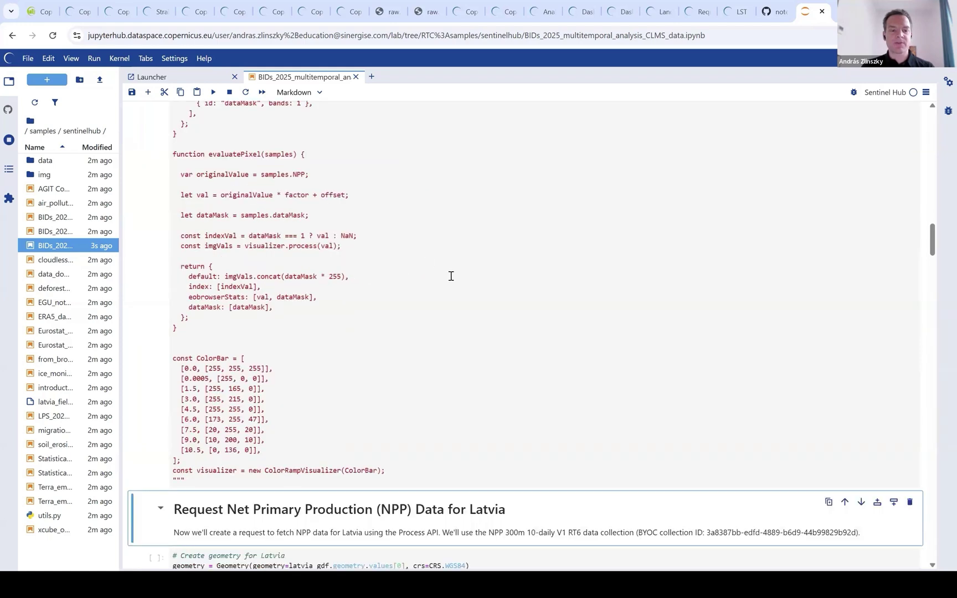
scroll(449, 271, down, 2)
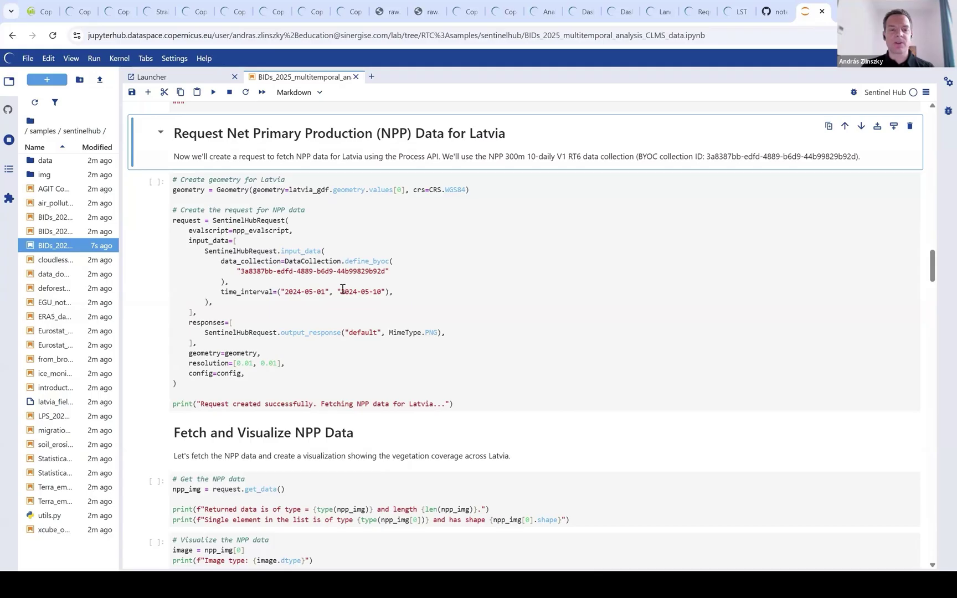
Create the Latvia NPP request and fetch the data as a (240, 719, 4) array.
click(536, 292)
key(shift+Return)
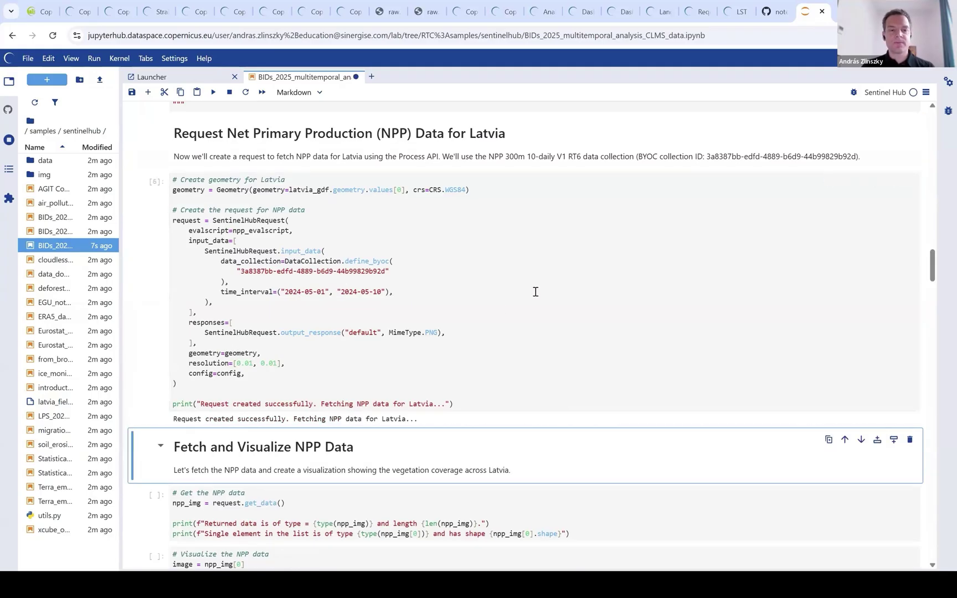
scroll(536, 292, down, 4)
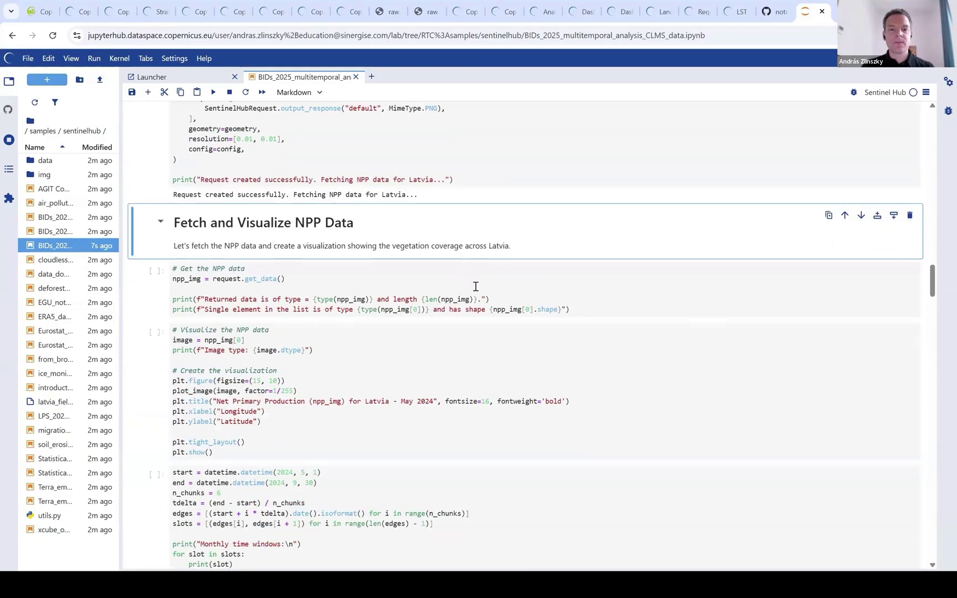
click(477, 286)
key(shift+Return)
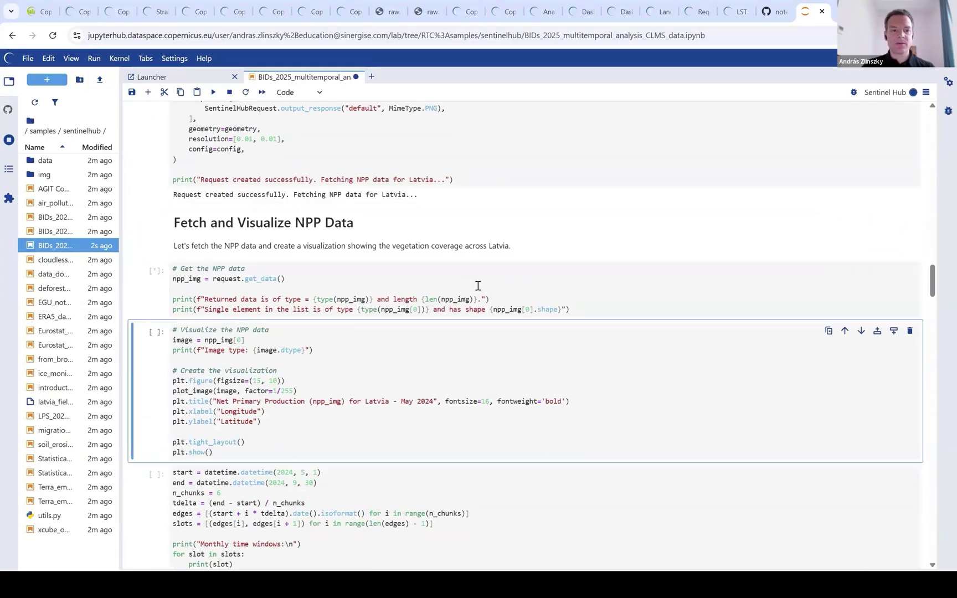
scroll(476, 285, down, 2)
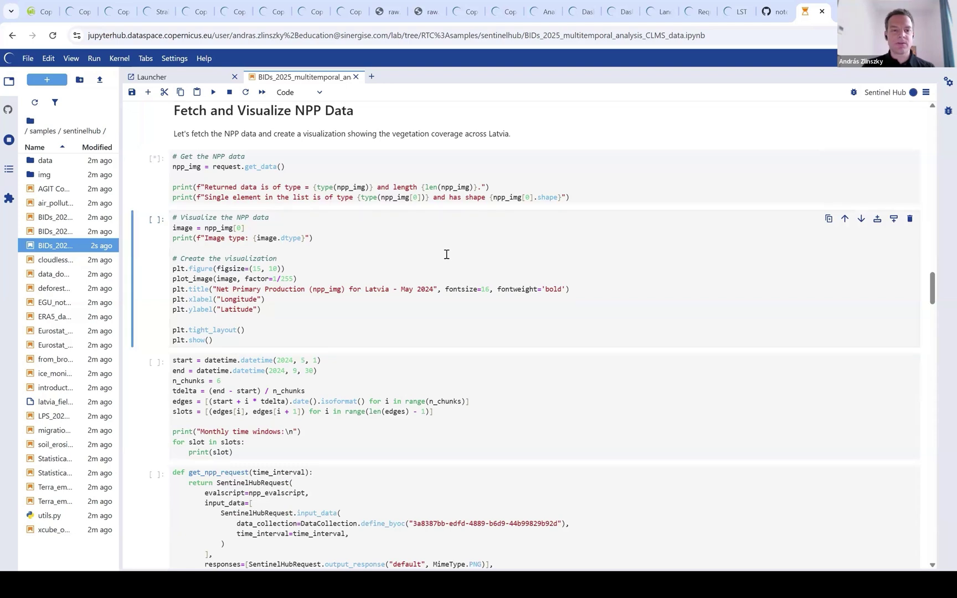
Plot the May 2024 Net Primary Production map of Latvia.
key(shift+Return)
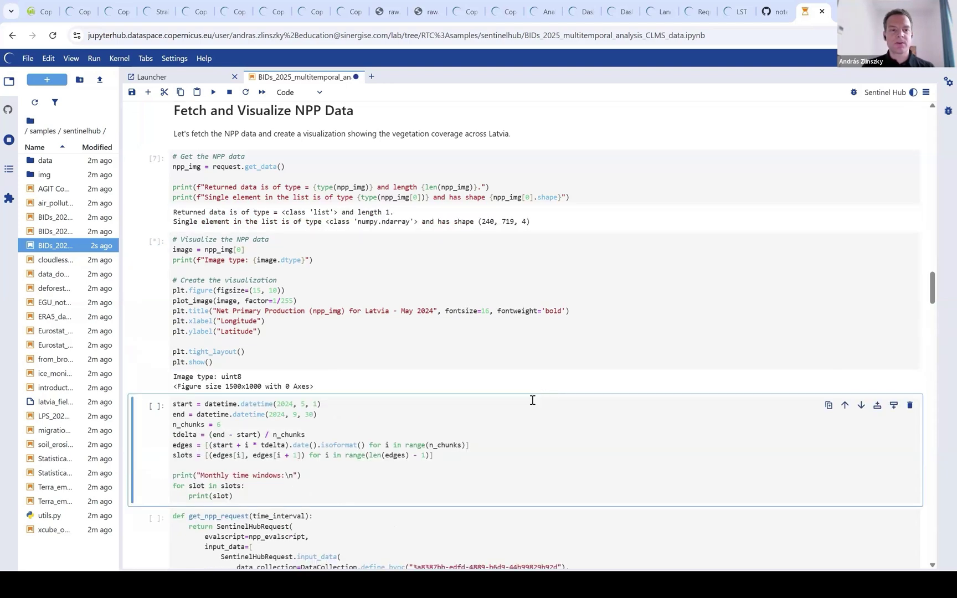
scroll(526, 417, down, 2)
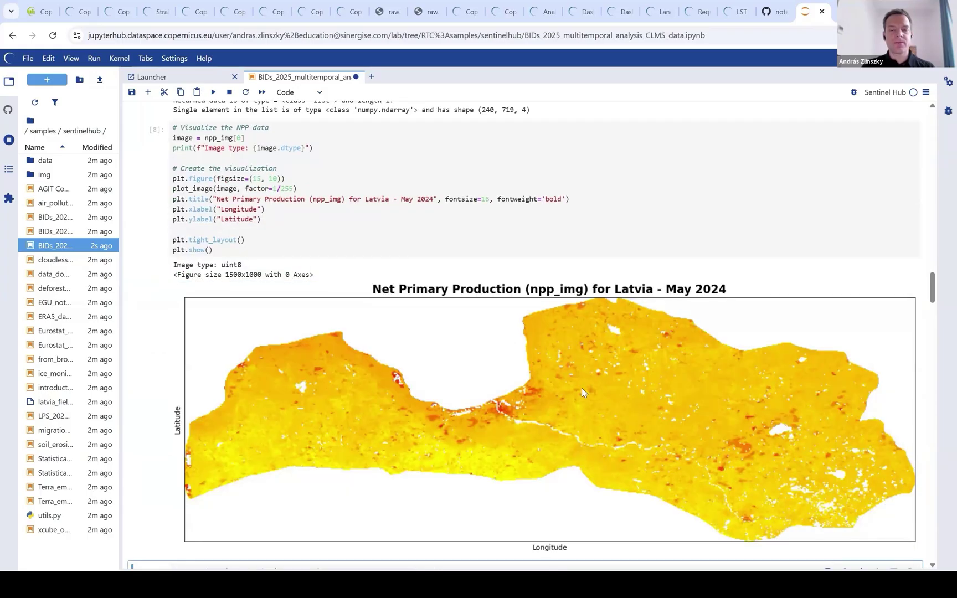
scroll(582, 388, down, 6)
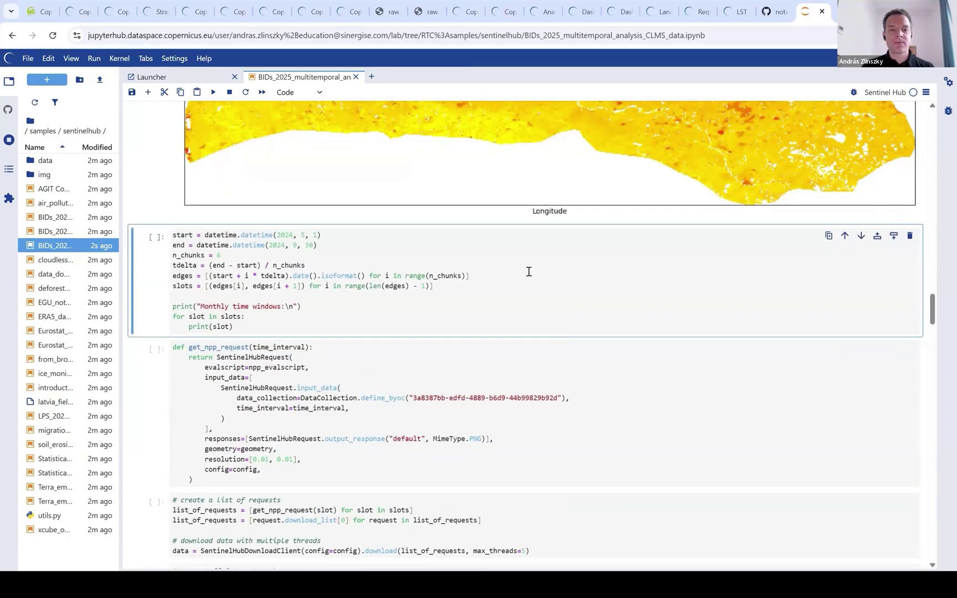
Compute the monthly time windows for May–September 2024 and define the get_npp_request function.
key(shift+Return)
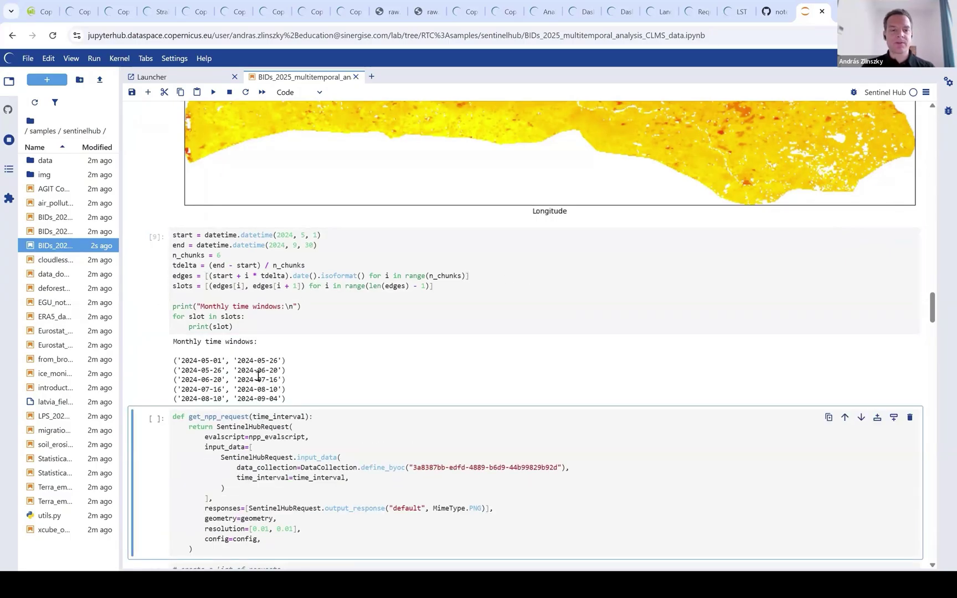
scroll(258, 376, down, 7)
scroll(385, 314, up, 3)
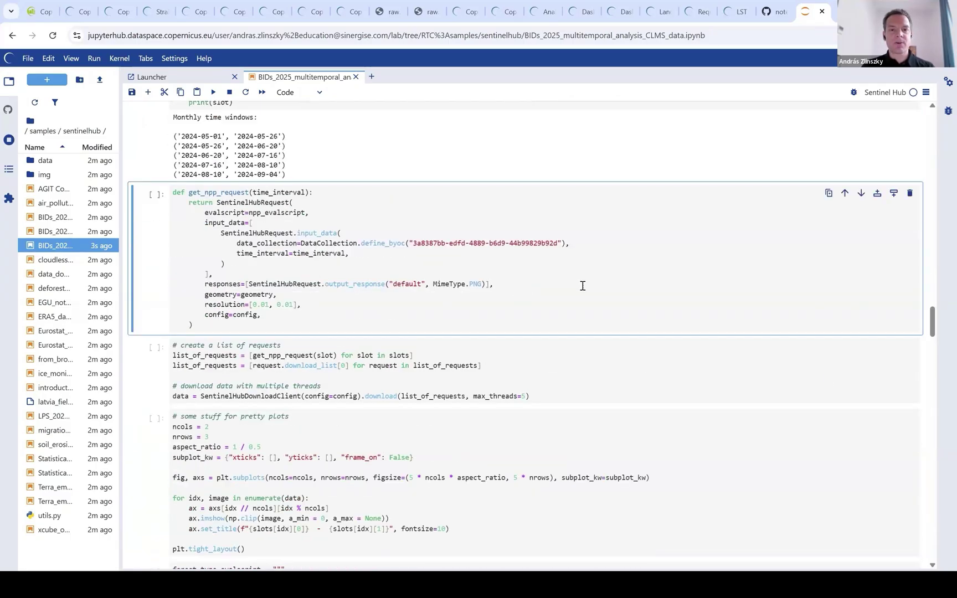
click(598, 273)
key(shift+Return)
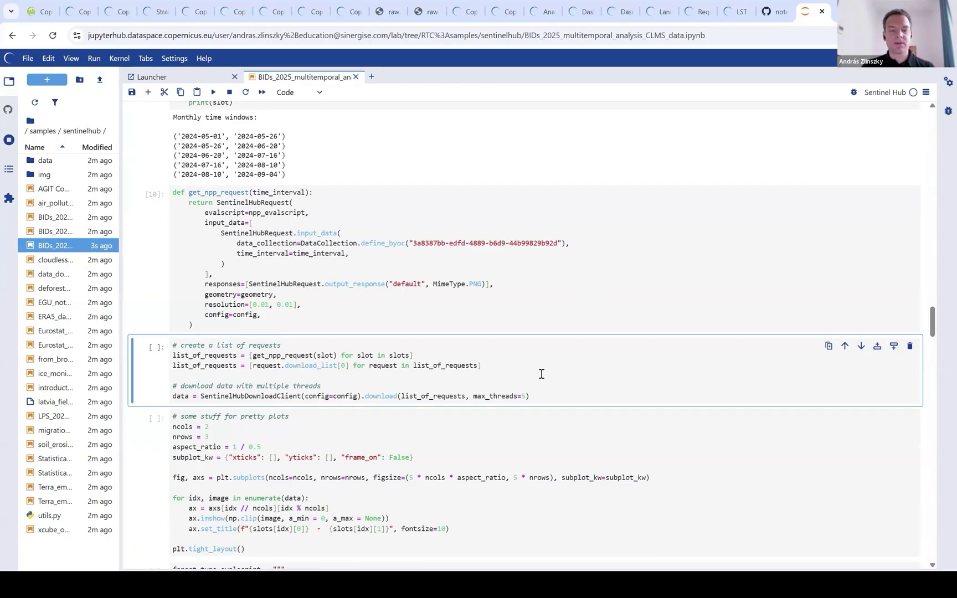
Download NPP for each window and plot the five monthly Latvia maps as a grid.
key(shift+Return)
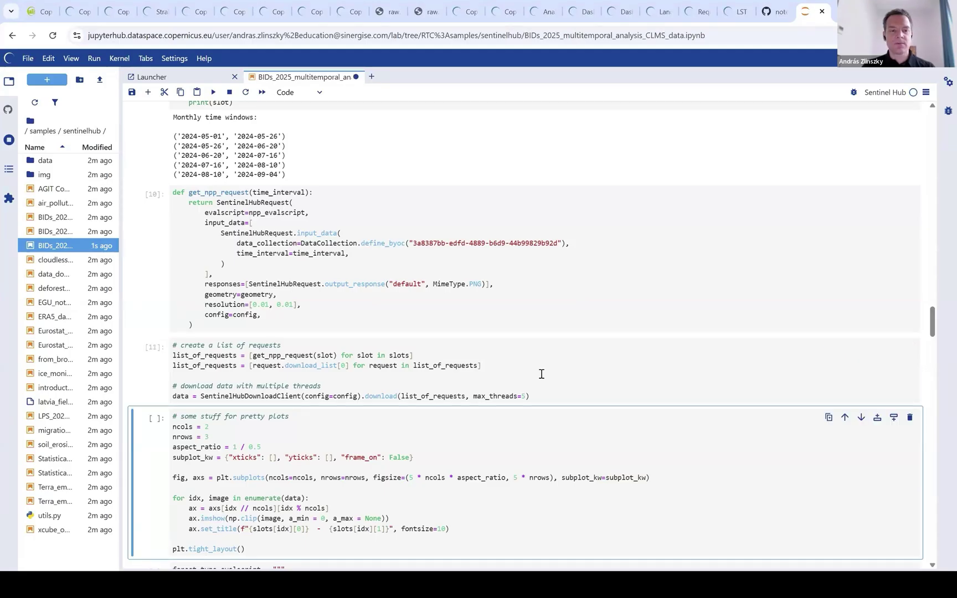
key(shift+Return)
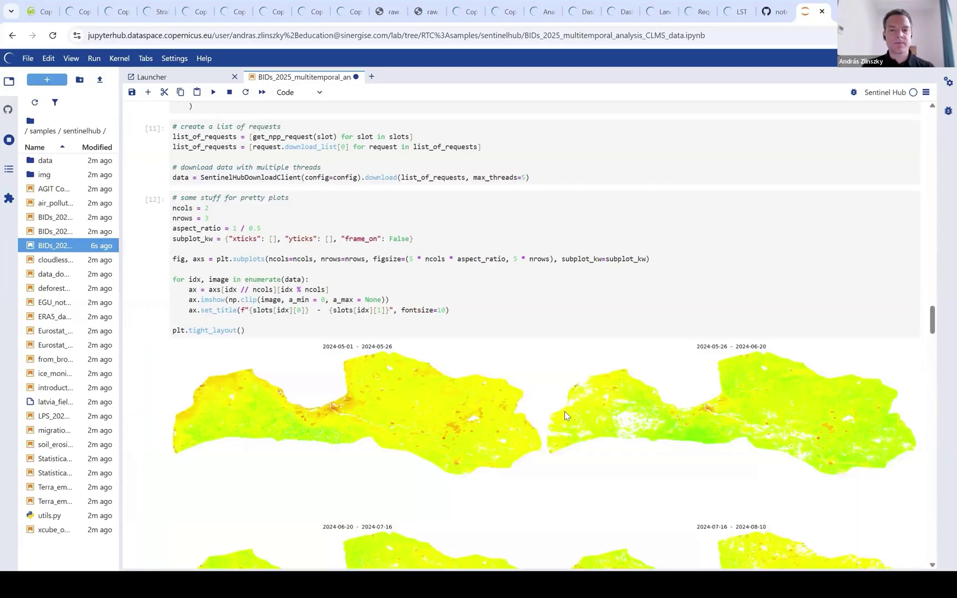
scroll(564, 411, down, 2)
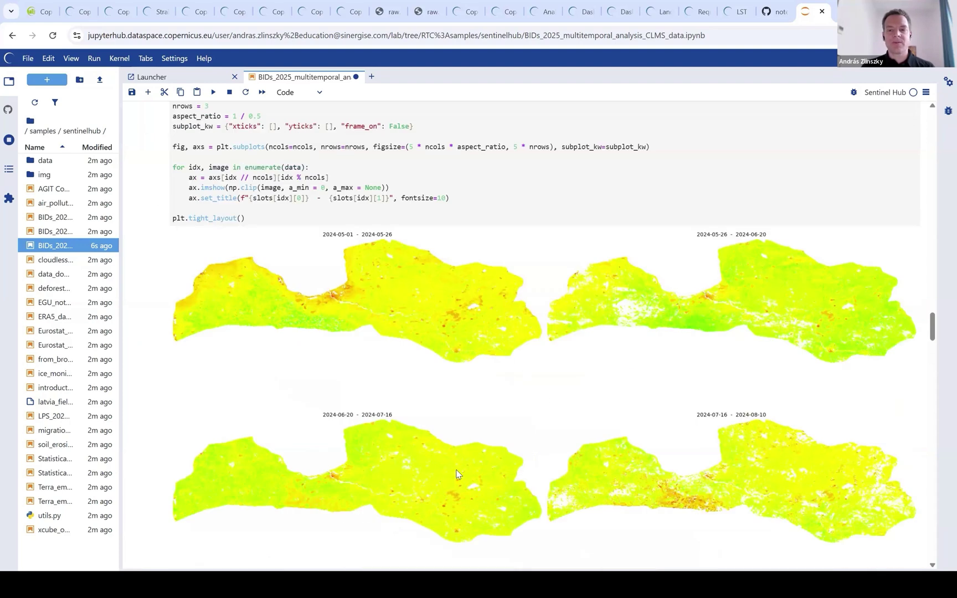
scroll(619, 471, down, 3)
scroll(620, 470, up, 5)
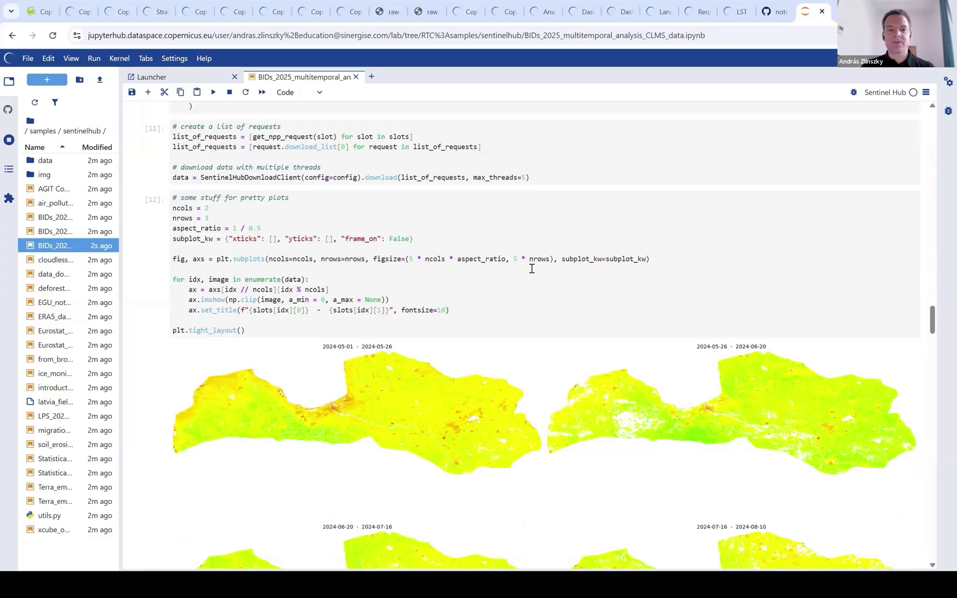
scroll(531, 268, down, 15)
scroll(515, 293, up, 5)
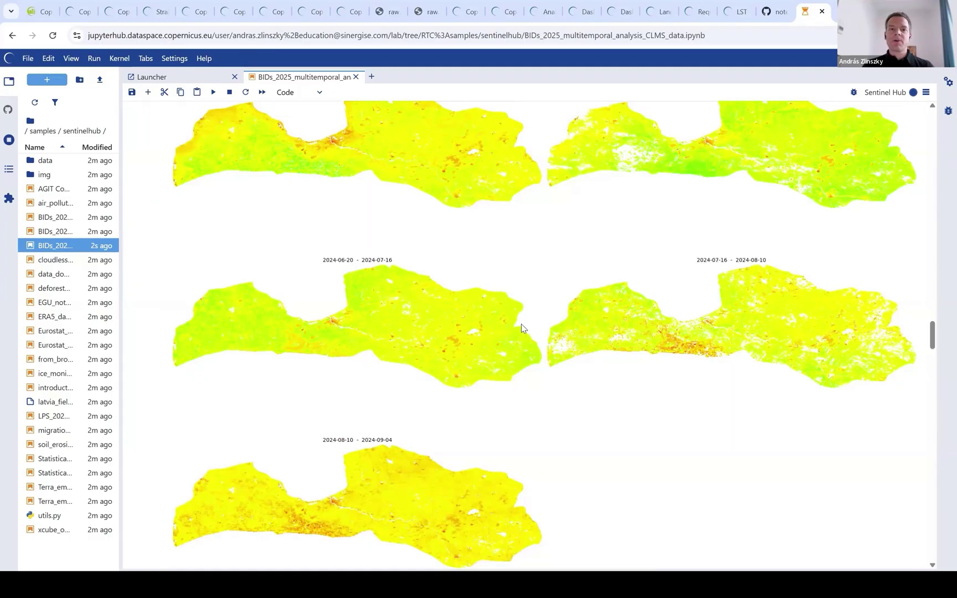